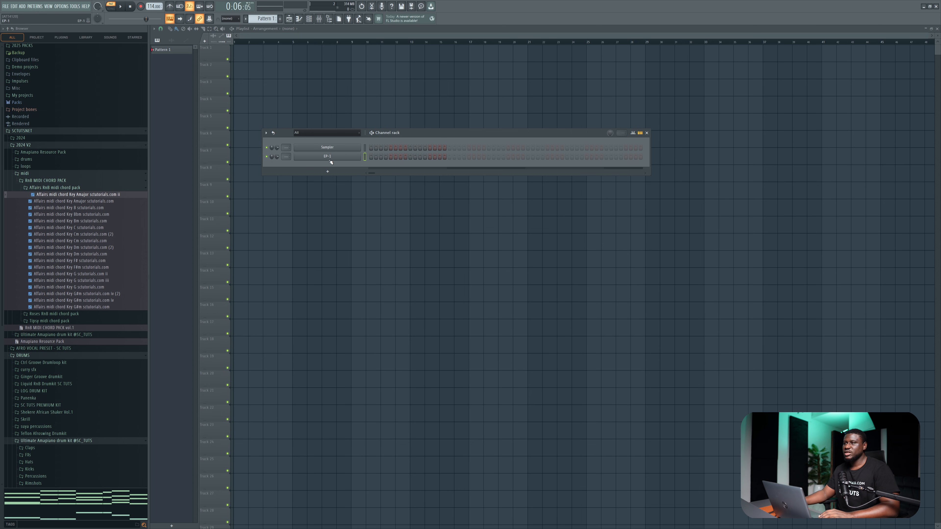
Open the piano roll of the EP-1 channel.
click(322, 159)
click(629, 60)
right_click(346, 159)
click(384, 156)
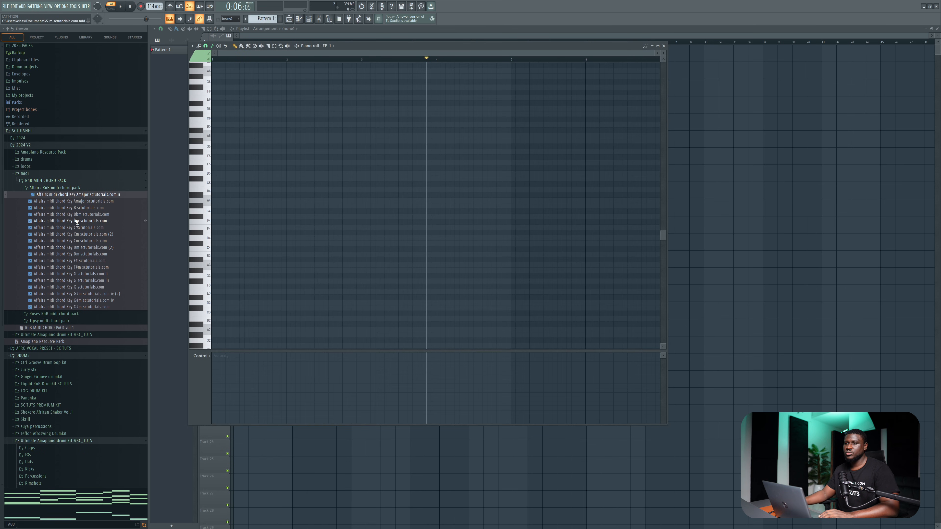
Import the "Affairs midi chord Key F# sctutorials.com" MIDI file into the EP-1 piano roll with all tracks.
scroll(38, 273, down, 4)
scroll(61, 190, up, 4)
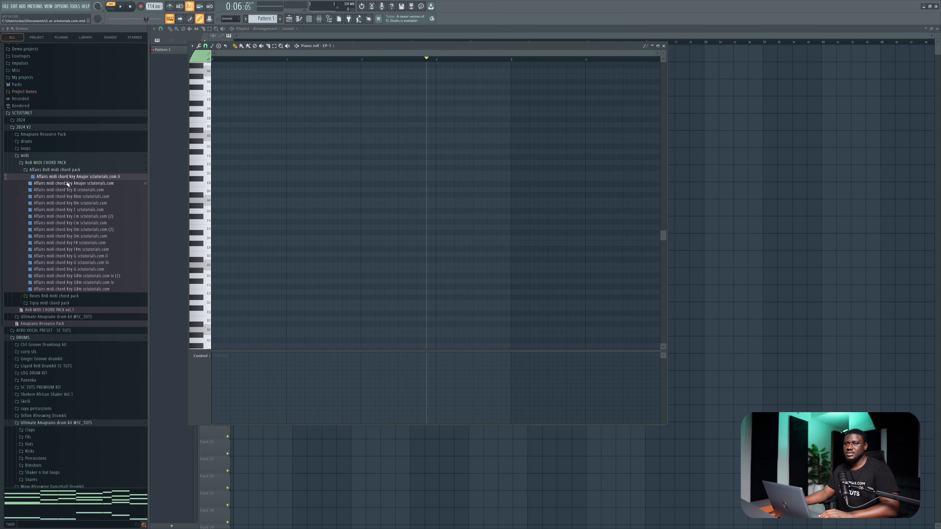
scroll(49, 185, down, 4)
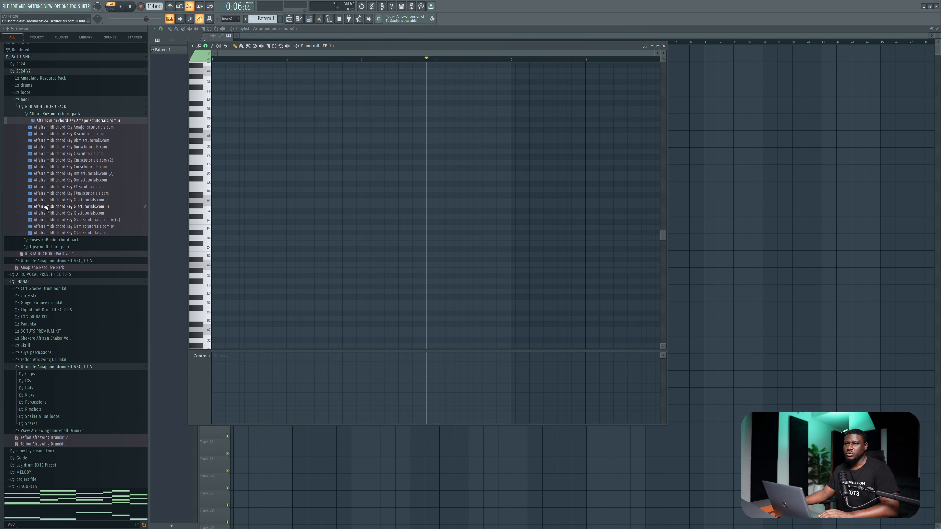
drag(52, 184, 363, 255)
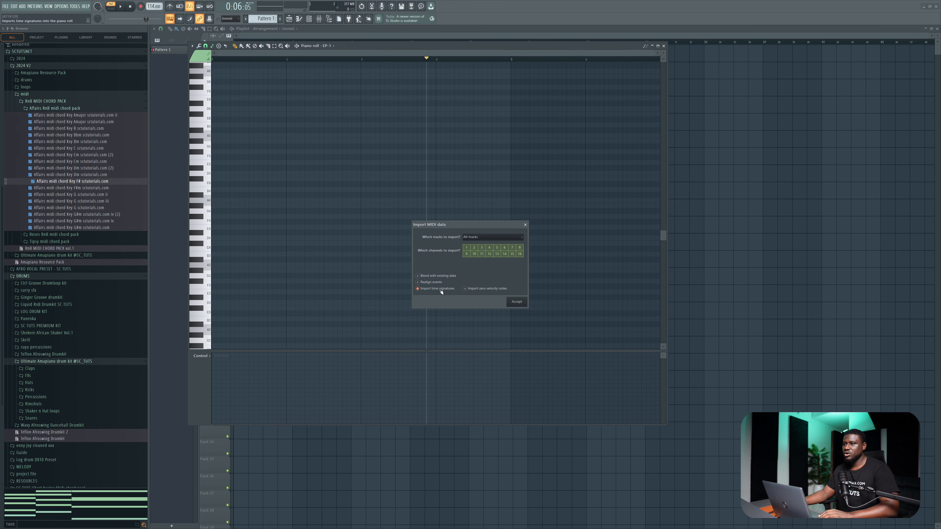
click(515, 301)
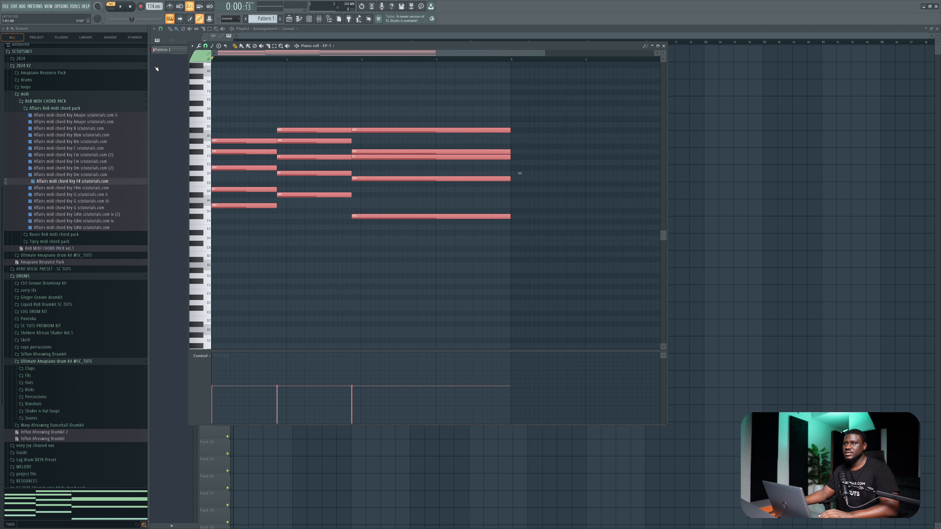
Play back the imported chord progression and clear the note selection.
key(space)
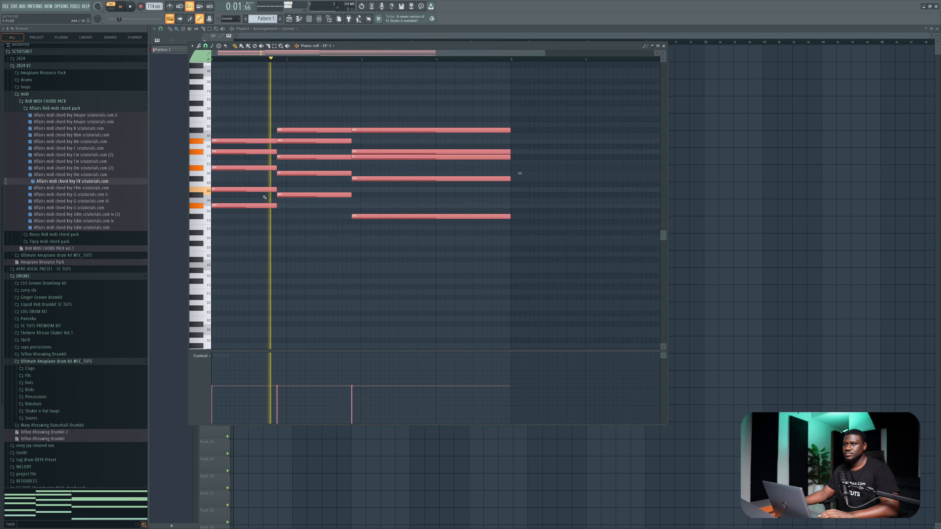
click(305, 232)
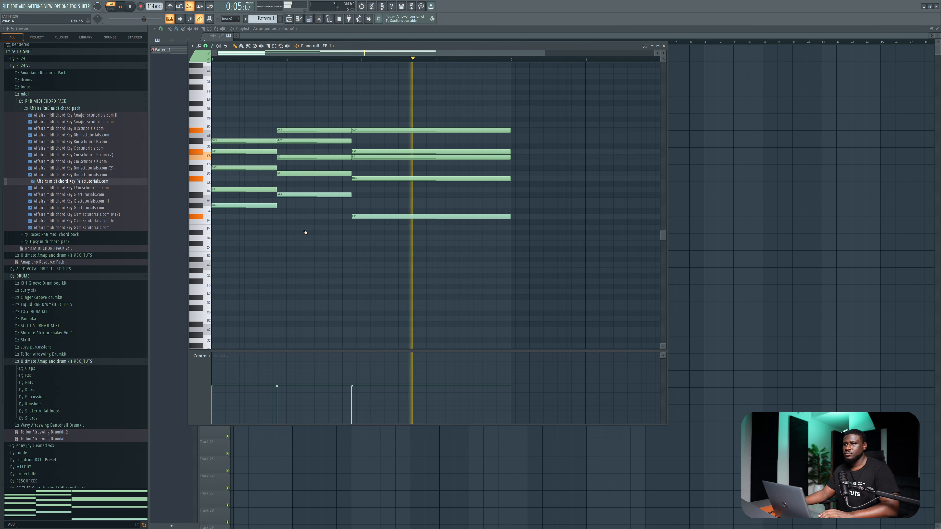
key(space)
Shorten the last chord to end at bar 4, then duplicate it directly after itself and trim the copy to end at bar 5.
drag(471, 115, 450, 219)
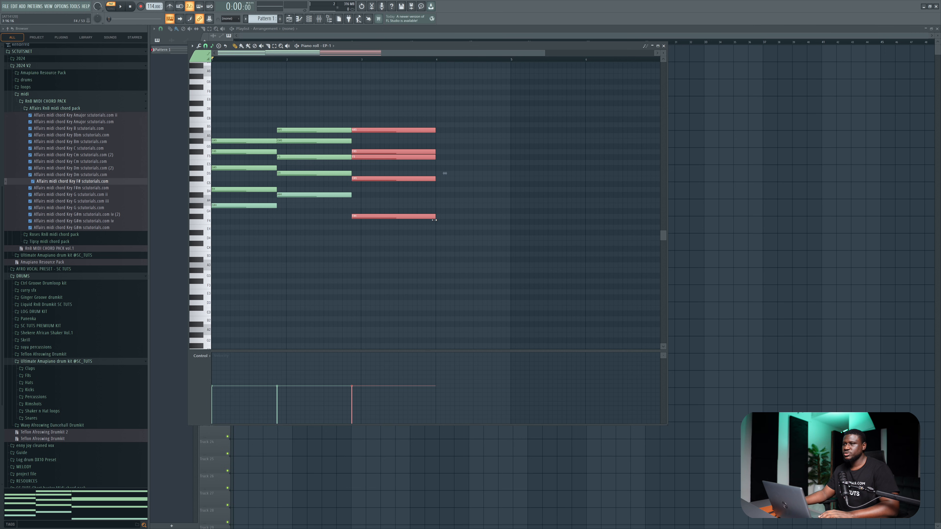
key(ctrl+b)
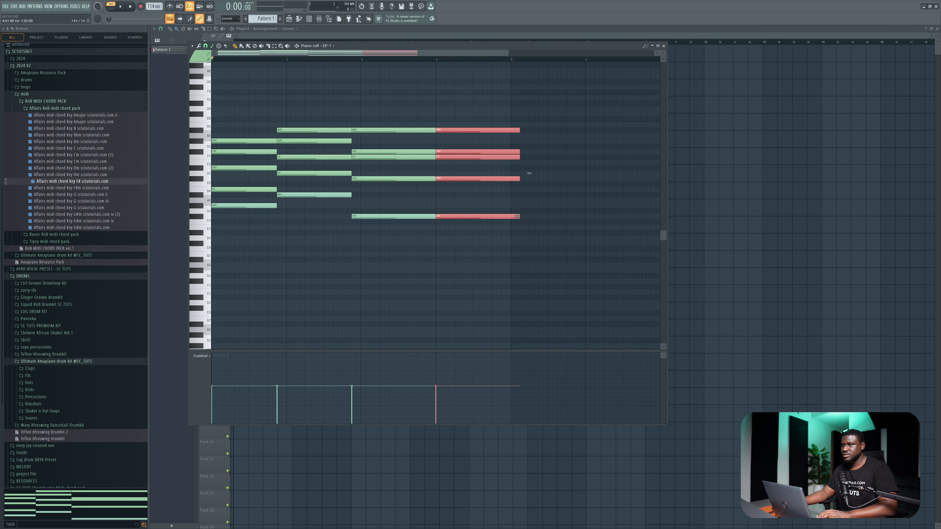
drag(517, 216, 510, 217)
key(space)
click(384, 261)
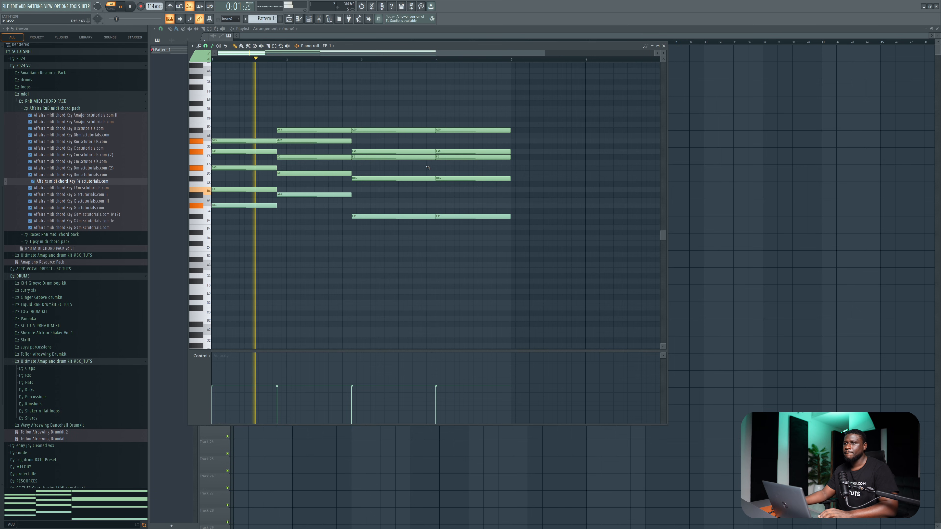
key(space)
Trim the third chord's end by half a beat, extend the fourth chord's start back to meet it, and play the result.
drag(421, 123, 421, 252)
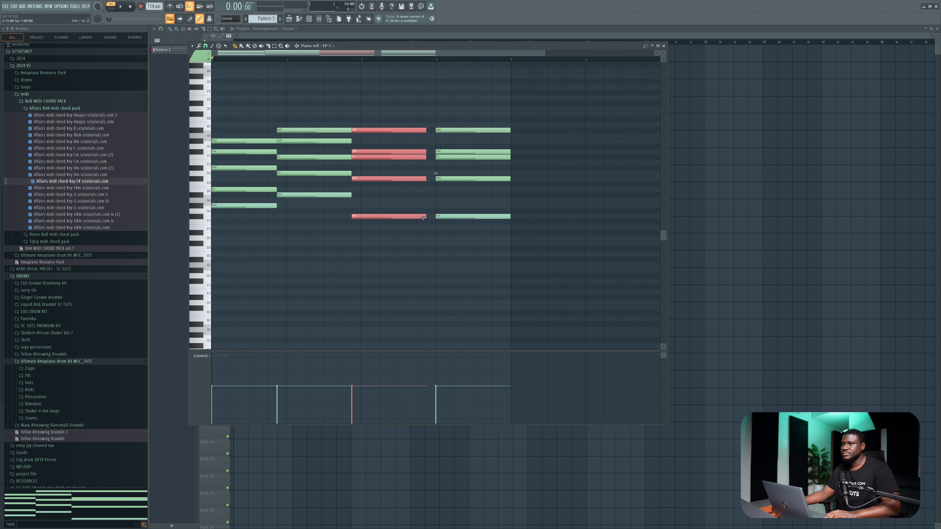
drag(451, 116, 426, 217)
key(space)
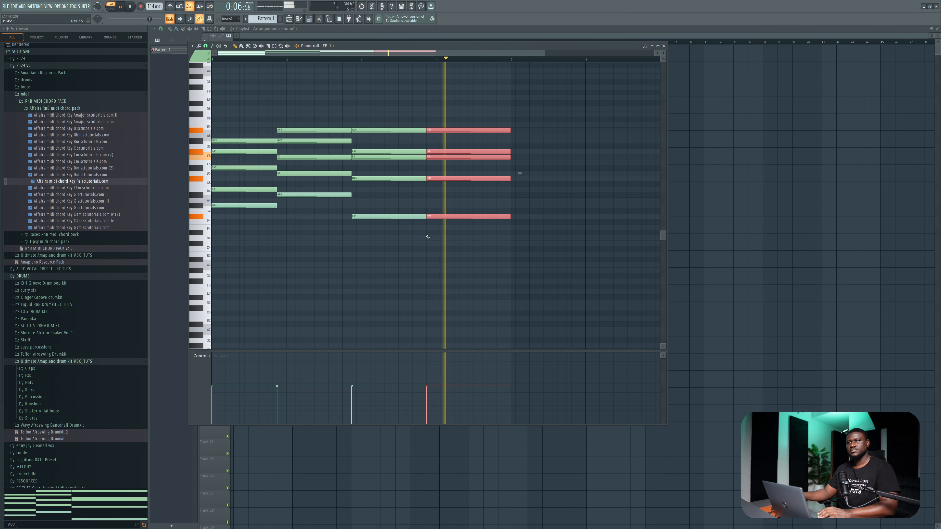
key(space)
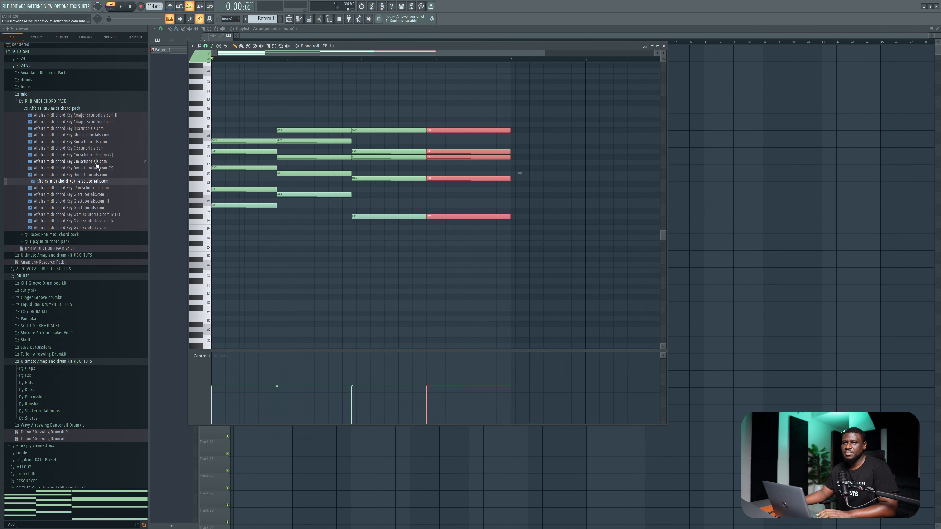
Set the piano roll's scale root note to F# and close the piano roll.
click(212, 45)
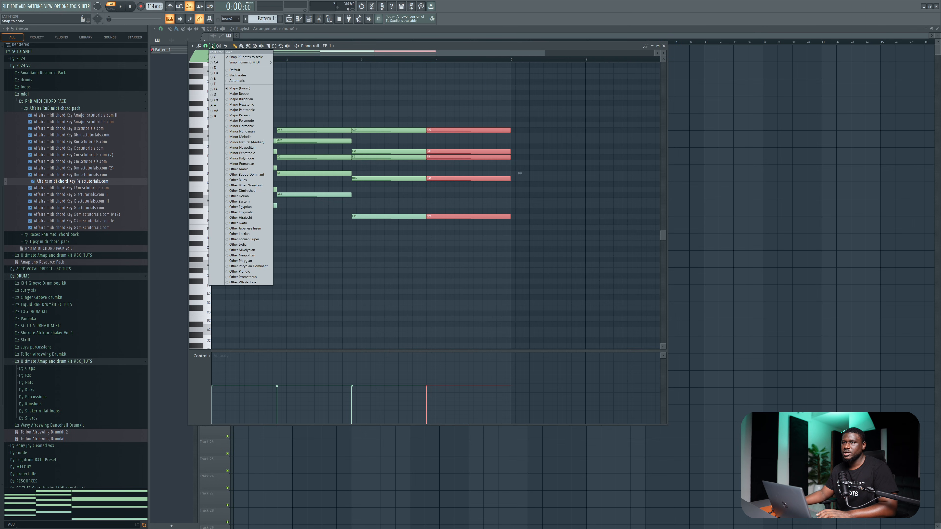
click(216, 90)
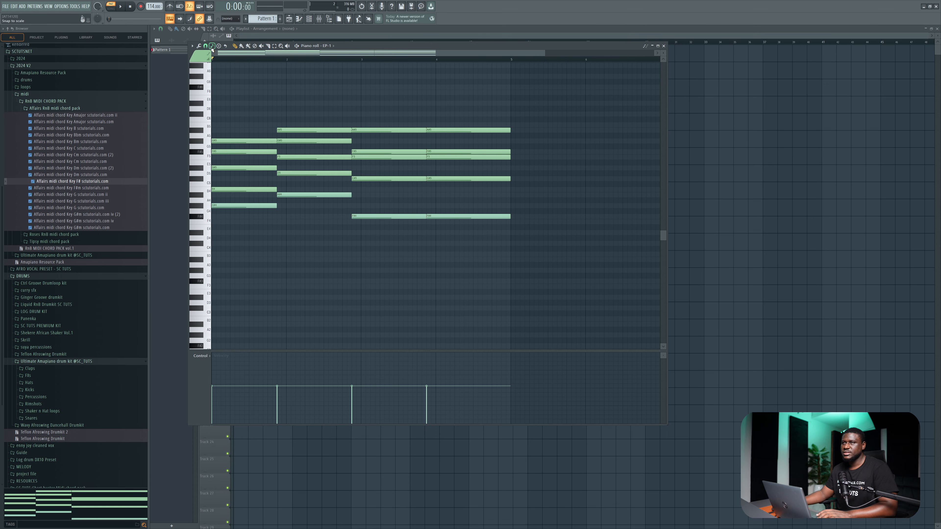
click(664, 46)
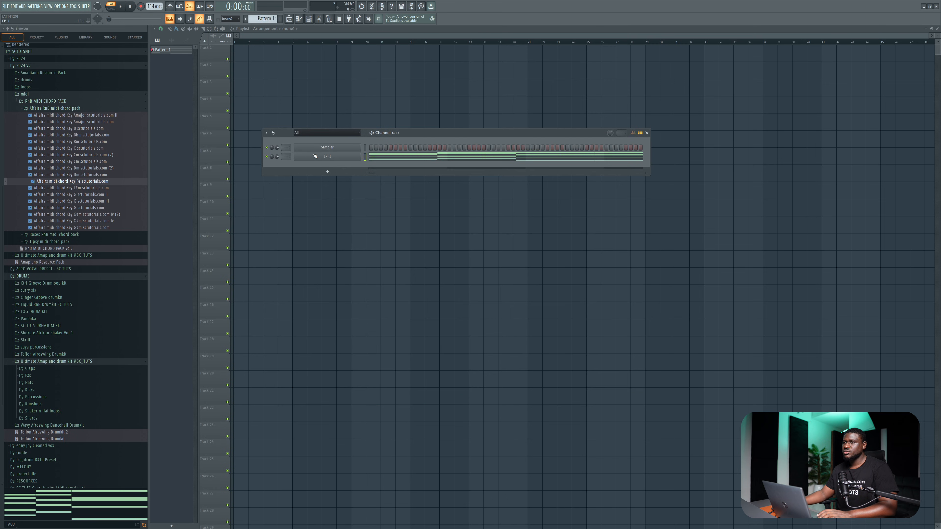
Place Pattern 1 at the start of Track 1 and a new Pattern 2 at the start of Track 2.
click(243, 57)
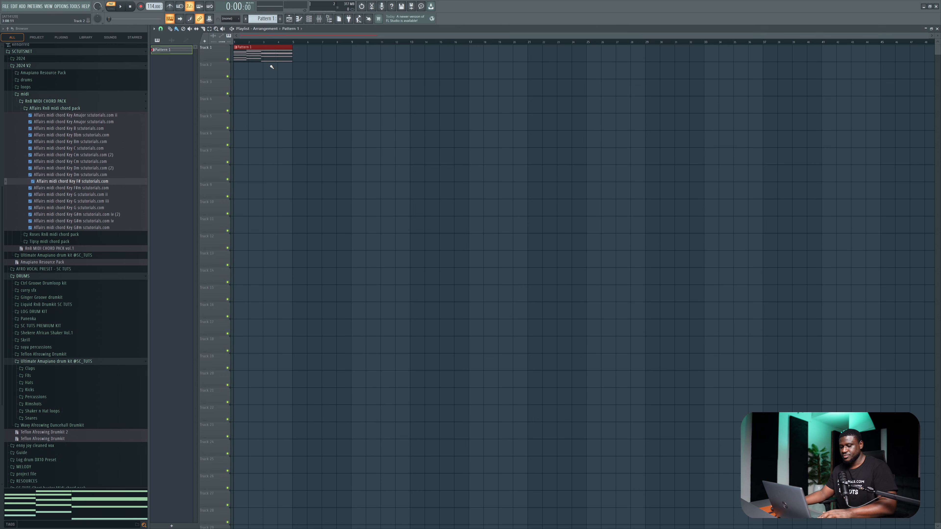
drag(259, 20, 260, 19)
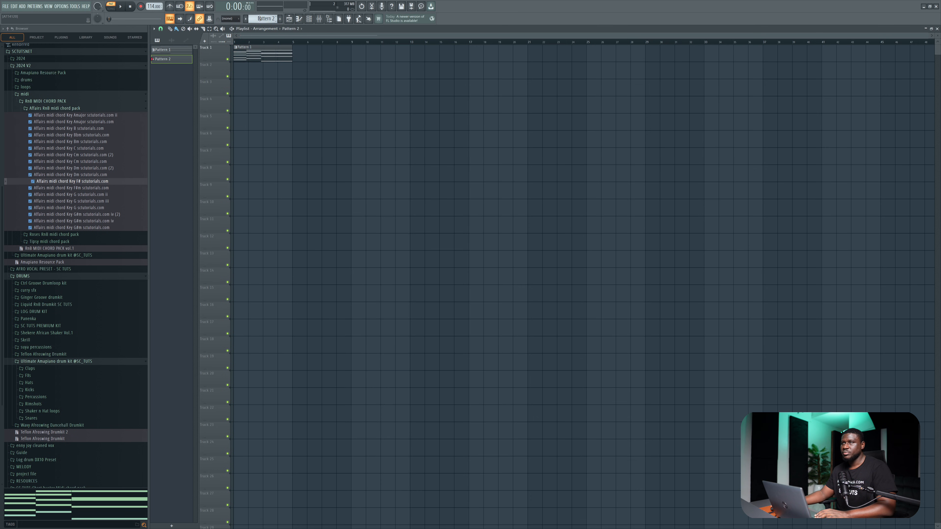
double_click(244, 73)
scroll(61, 266, down, 4)
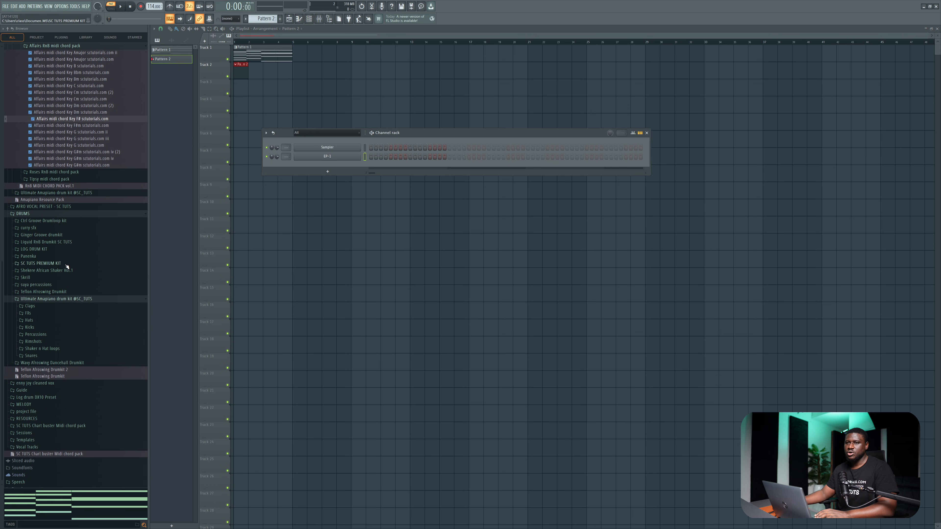
click(56, 287)
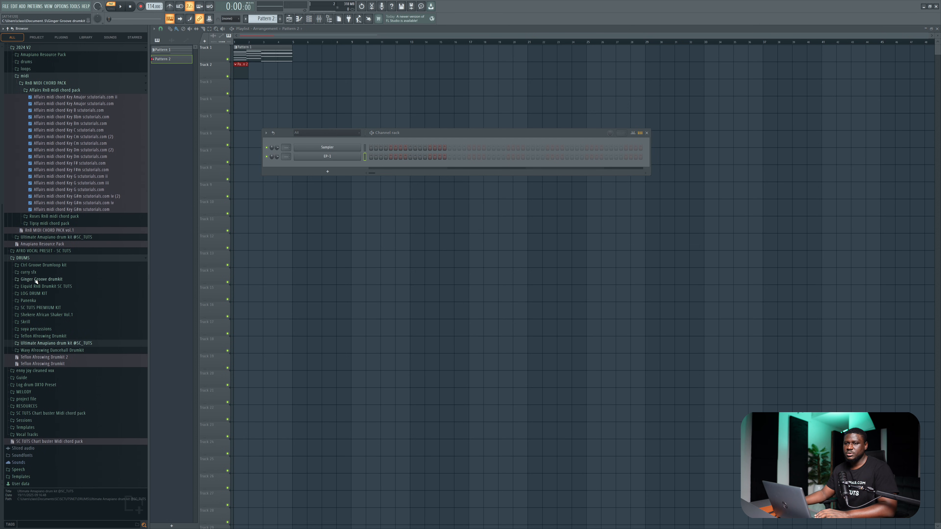
click(55, 350)
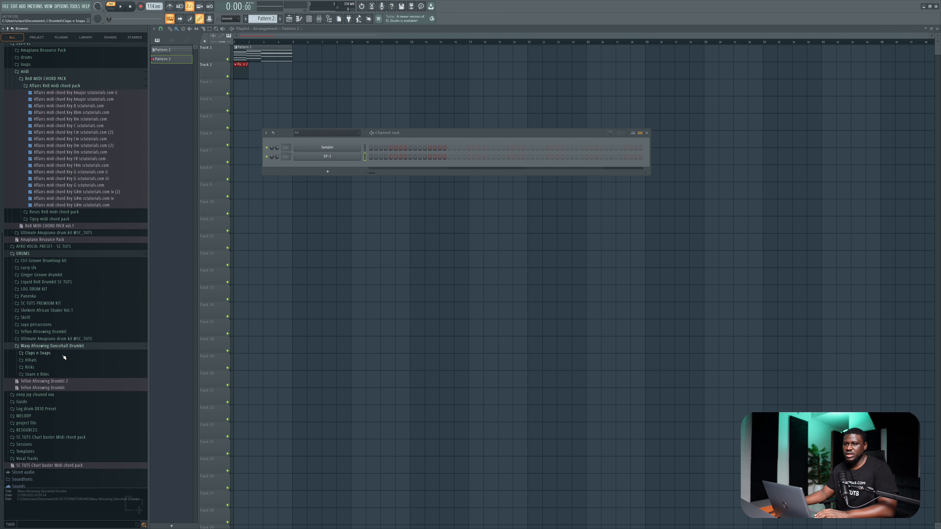
click(55, 315)
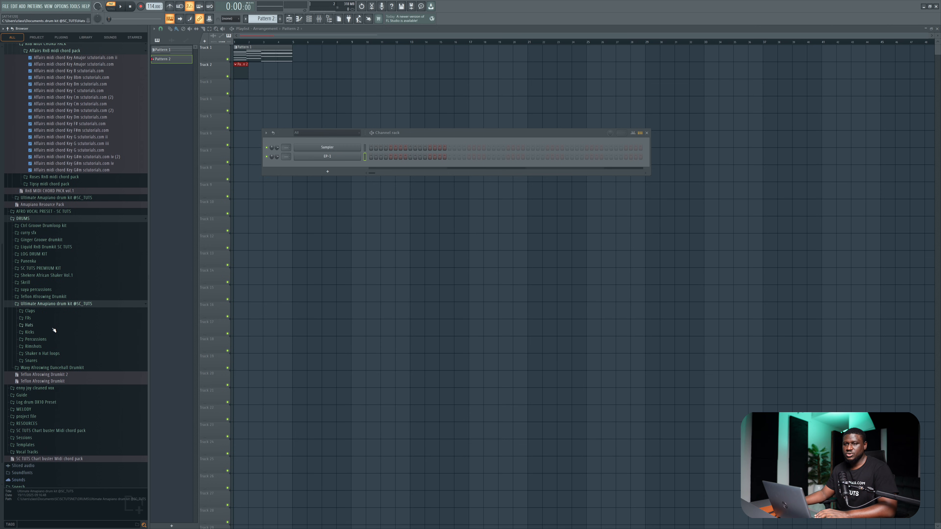
click(50, 347)
click(49, 351)
scroll(51, 353, down, 3)
Audition the rimshot samples and add "Rim-Stick sctutorials (18)" to the channel rack as a new channel.
click(59, 357)
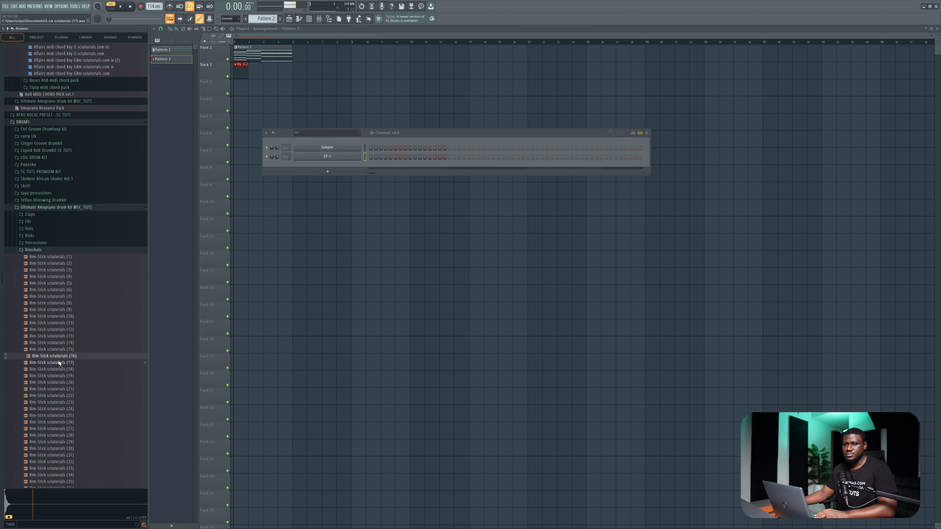
click(58, 364)
click(58, 370)
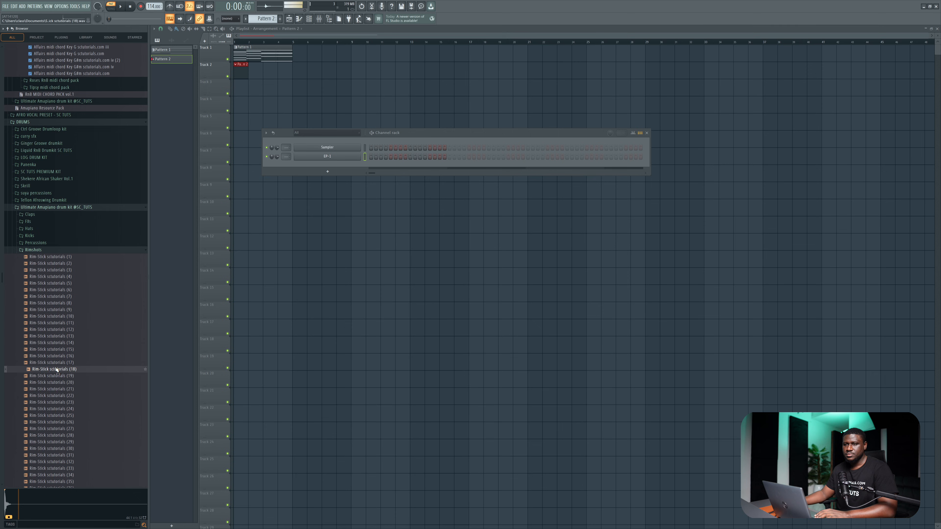
drag(55, 372, 297, 169)
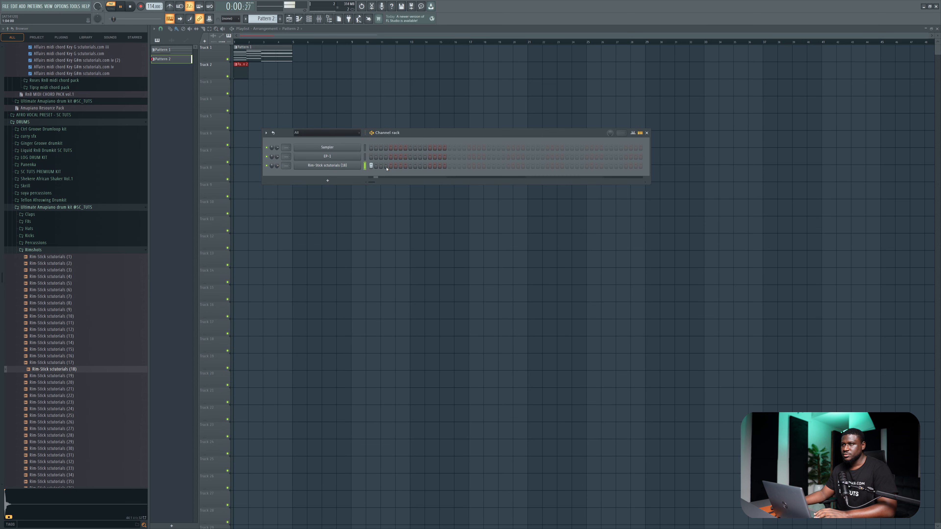
Program rim-stick hits in Pattern 2 on steps 1, 4, 7, 11, 14, 17, 20, 23, 27 and 30 while playing it back.
key(space)
key(space)
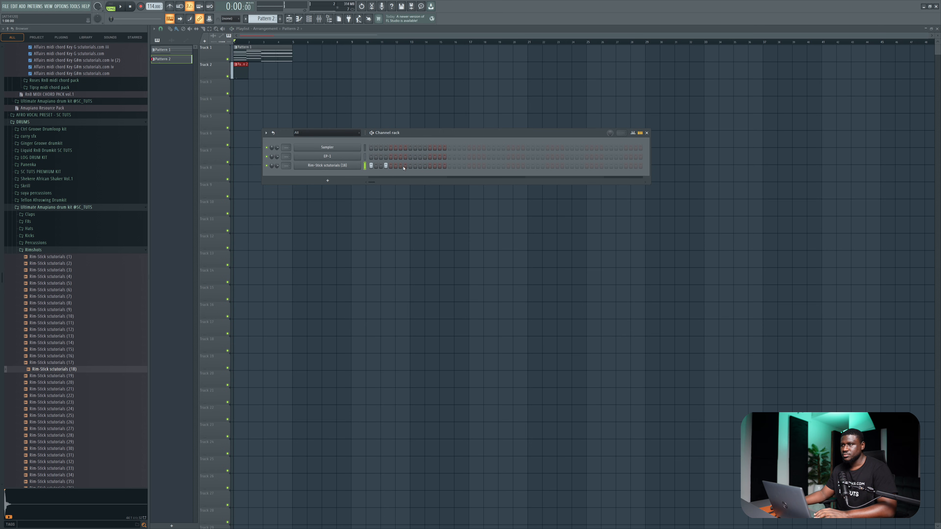
click(400, 165)
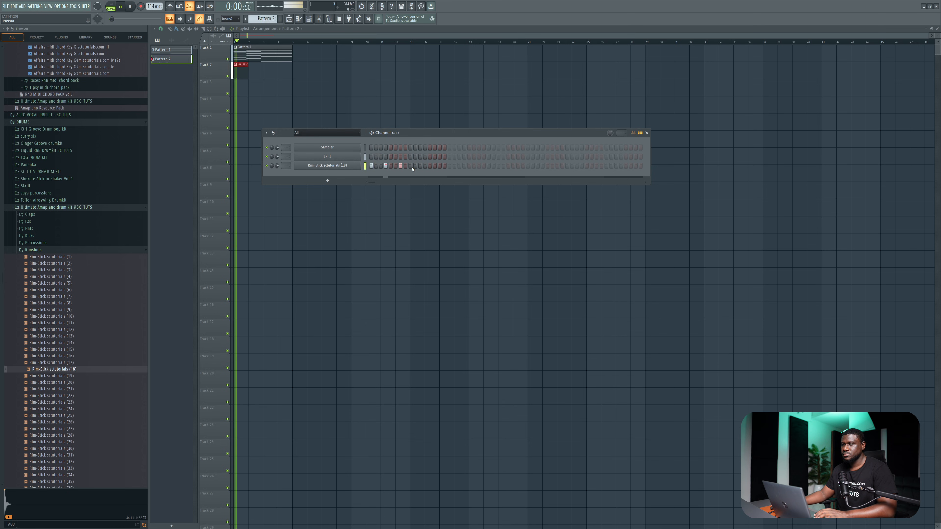
click(420, 166)
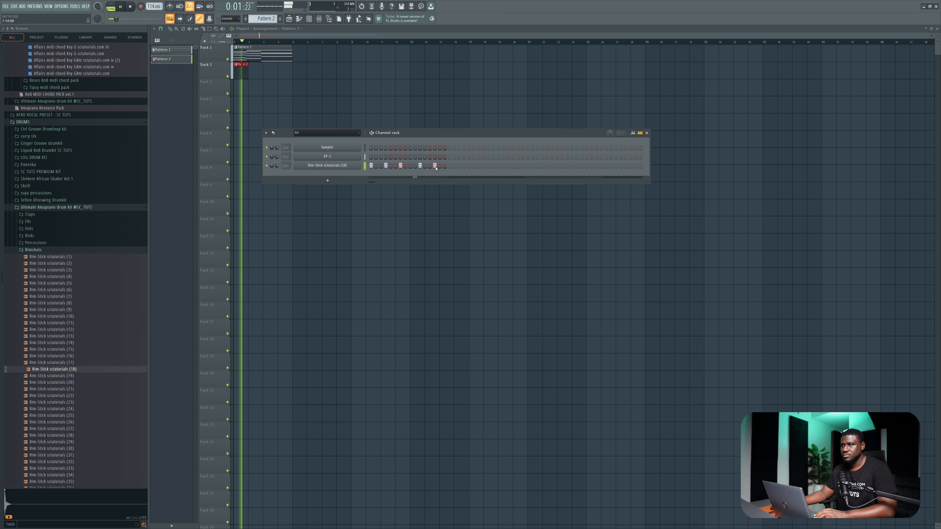
click(449, 165)
key(space)
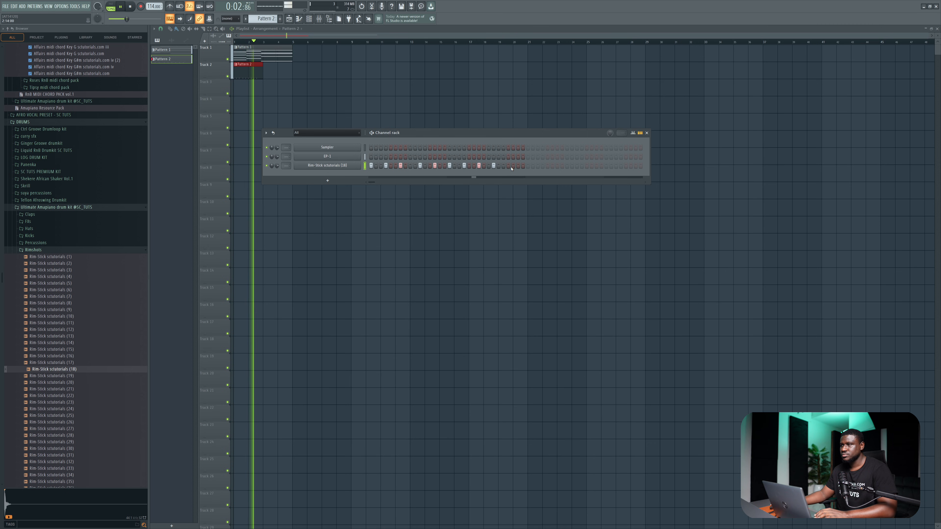
click(503, 166)
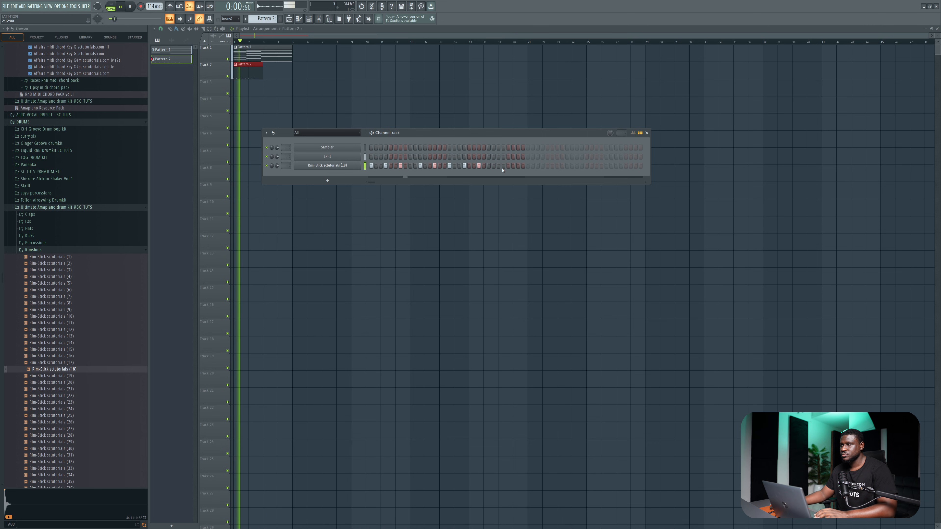
click(513, 166)
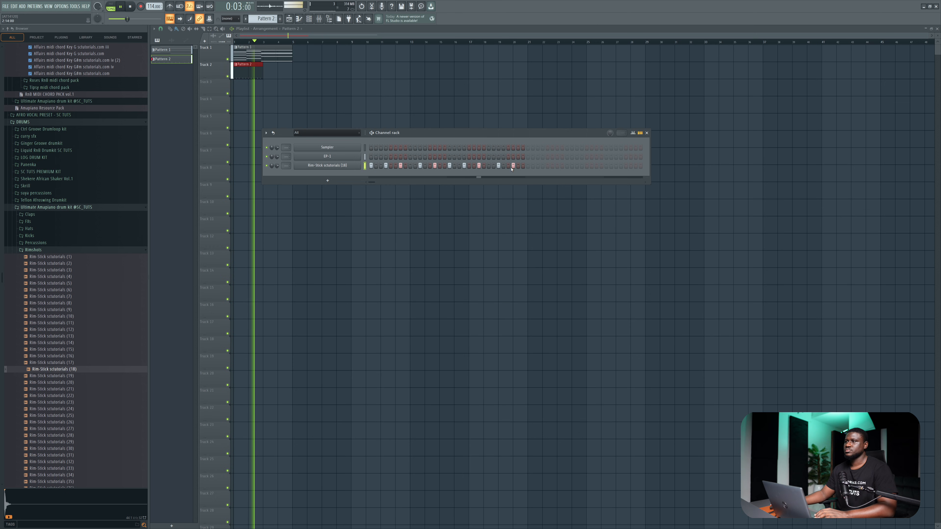
key(space)
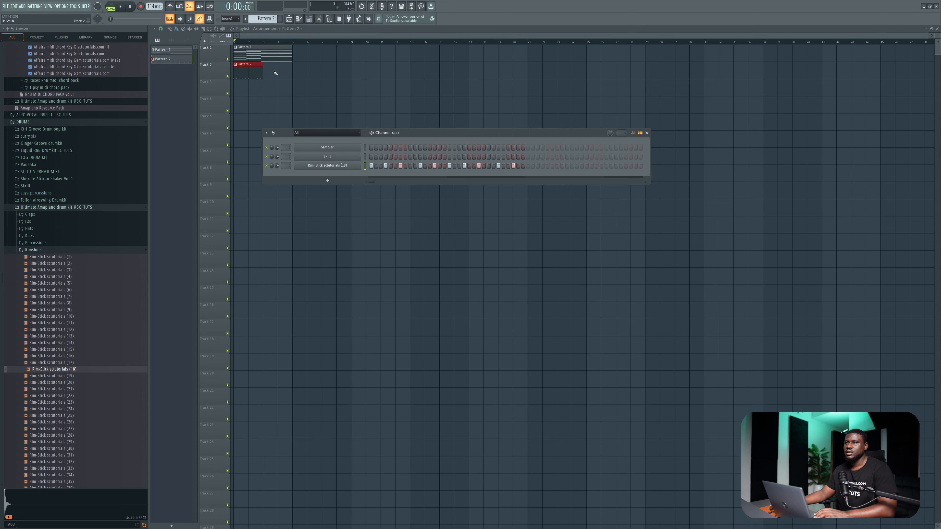
Place a second Pattern 2 clip directly after the first on Track 2 and reopen the channel rack.
click(278, 71)
drag(283, 73, 258, 72)
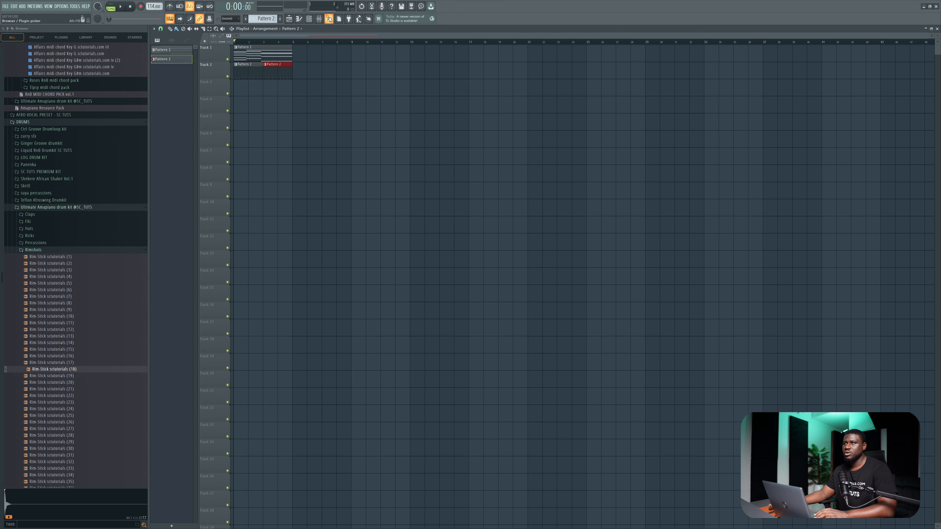
click(308, 20)
Audition samples in the Kicks folder and add "Kick sctutorials (14)" to the channel rack as a new channel.
scroll(36, 198, down, 2)
click(33, 196)
click(42, 217)
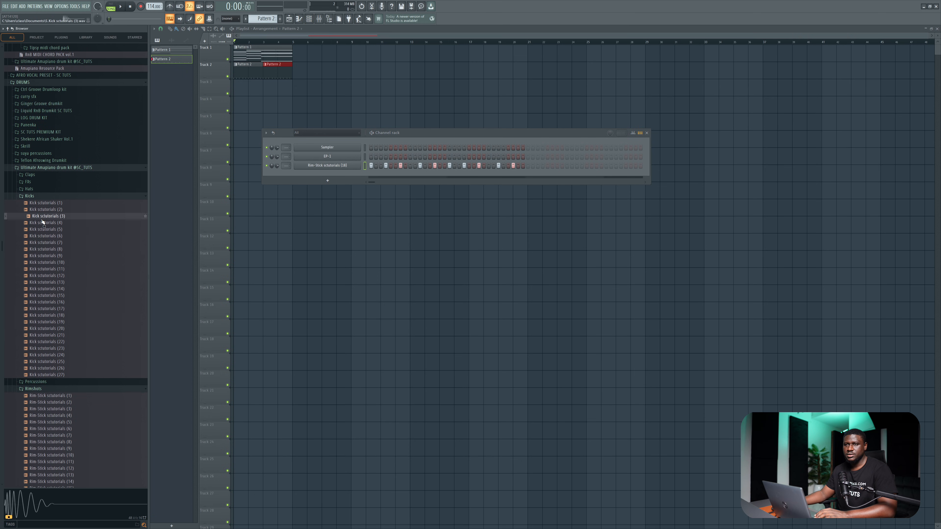
click(43, 263)
click(44, 270)
click(45, 264)
click(44, 289)
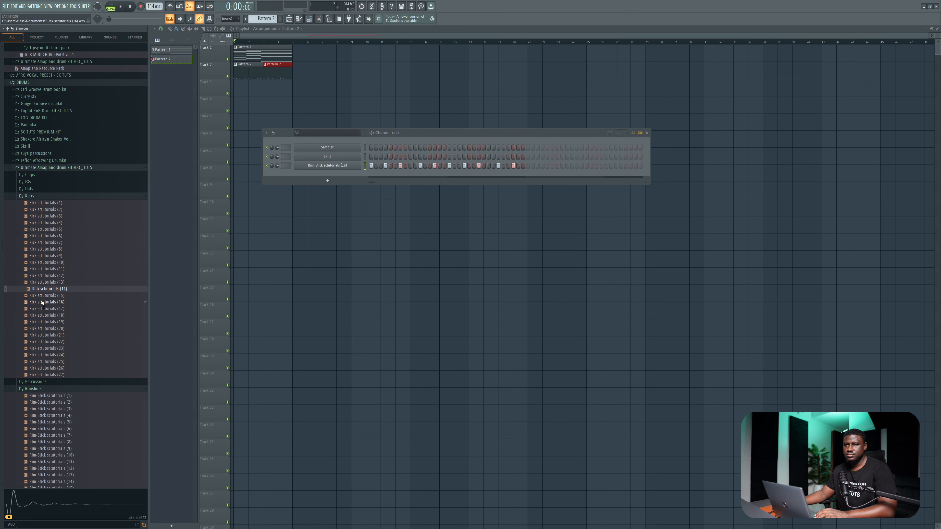
drag(95, 275, 329, 179)
Fill the kick channel with a hit on every fourth step of Pattern 2 and start playback.
right_click(329, 178)
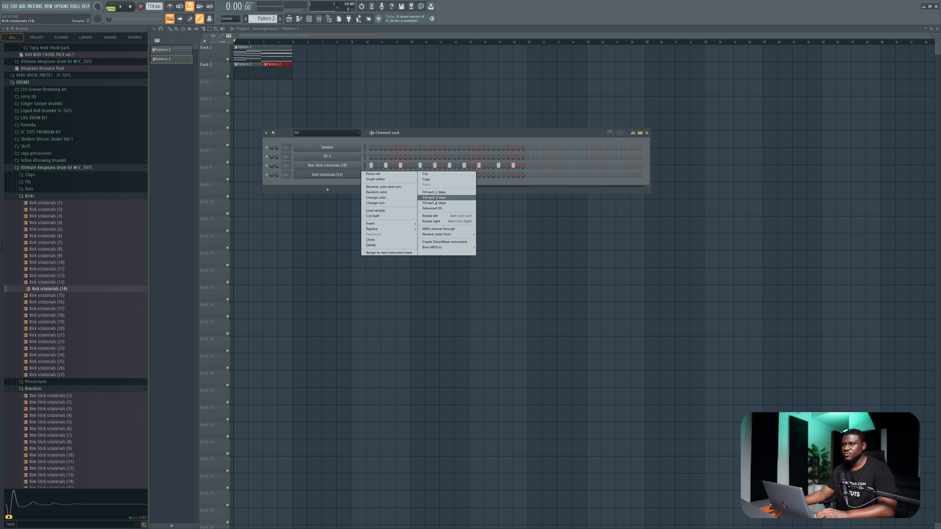
click(434, 198)
key(space)
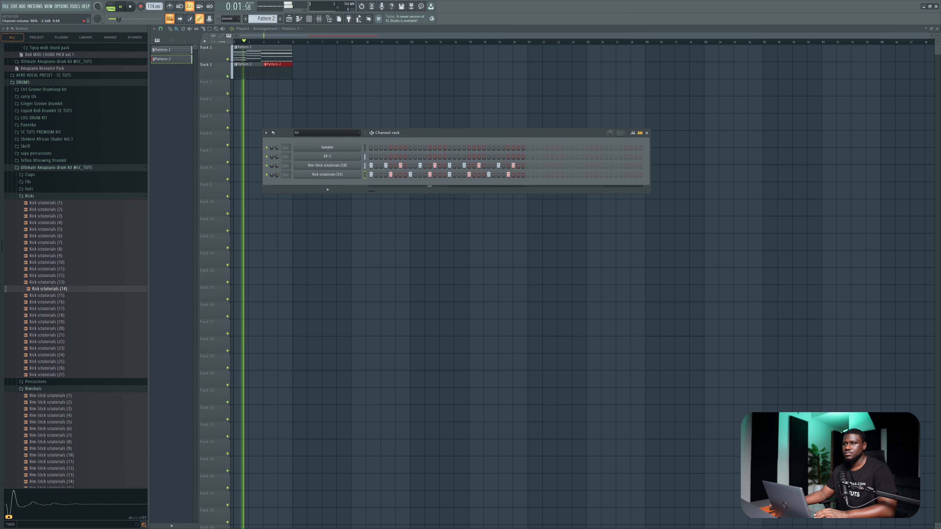
Balance the channel volumes of the kick and DP-1 during playback, and stop playing.
drag(276, 176, 277, 172)
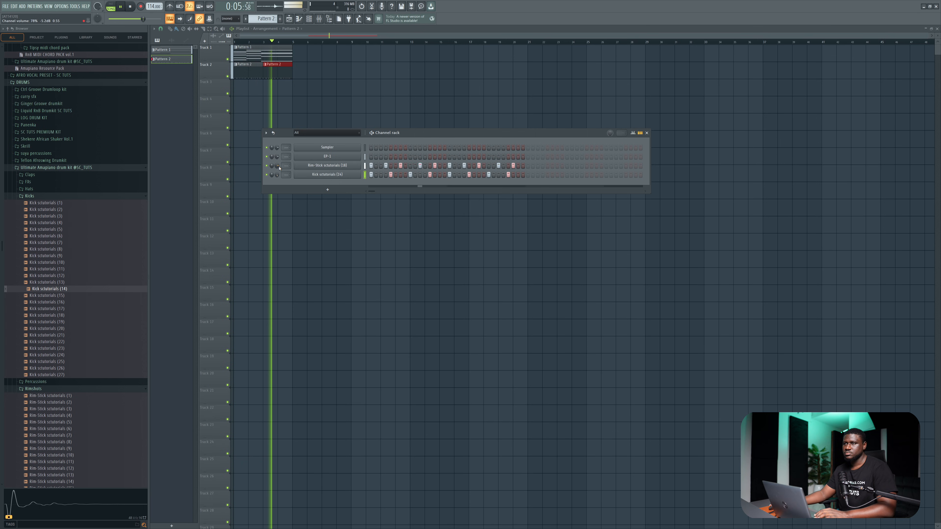
drag(278, 157, 277, 158)
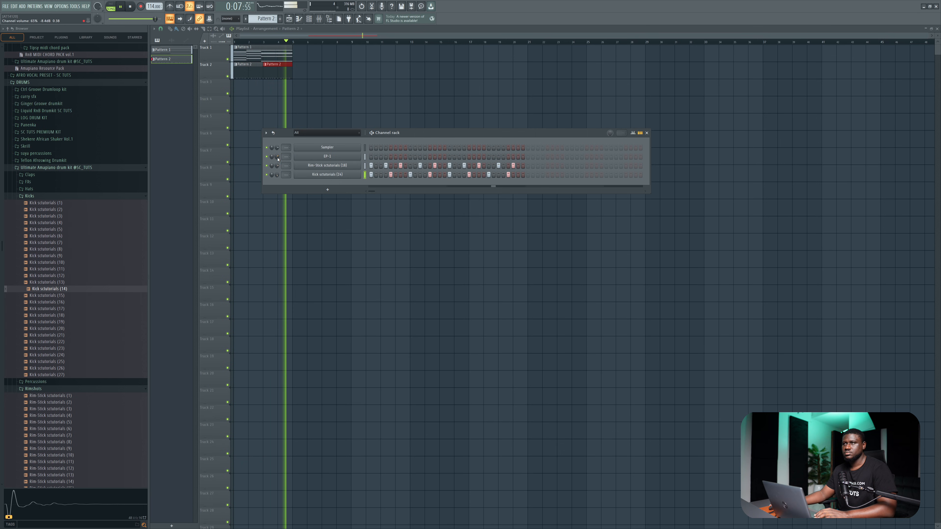
key(space)
Audition samples in the Percussions folder and add "Perc sctutorials (5)" to the channel rack as a new channel.
scroll(33, 312, down, 10)
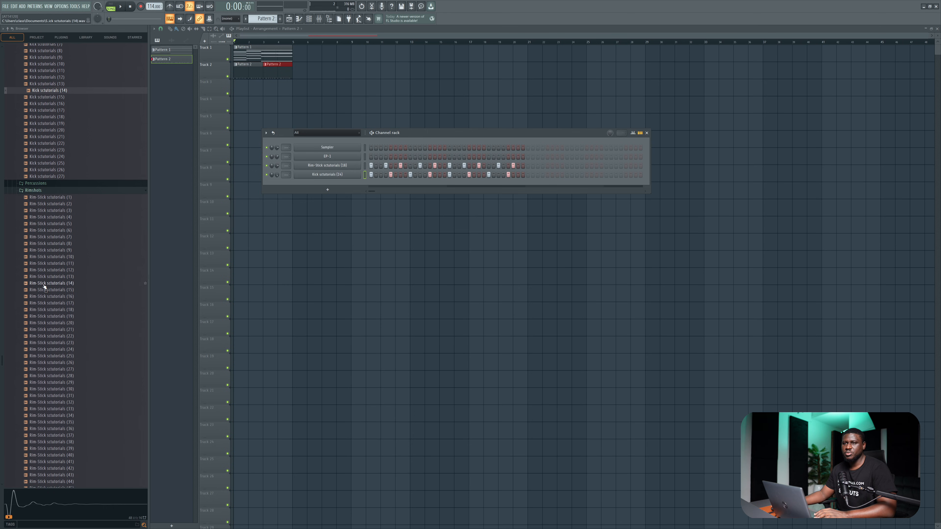
click(48, 183)
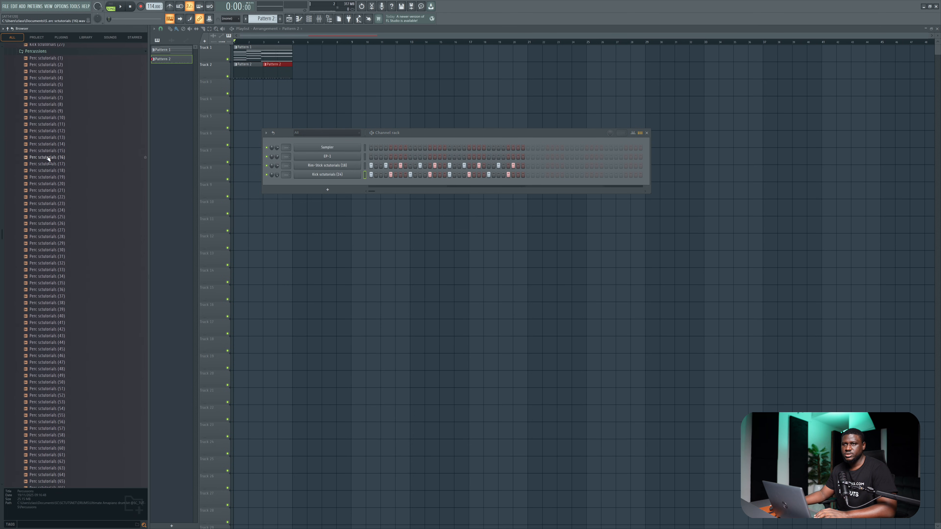
click(48, 158)
click(55, 127)
click(55, 81)
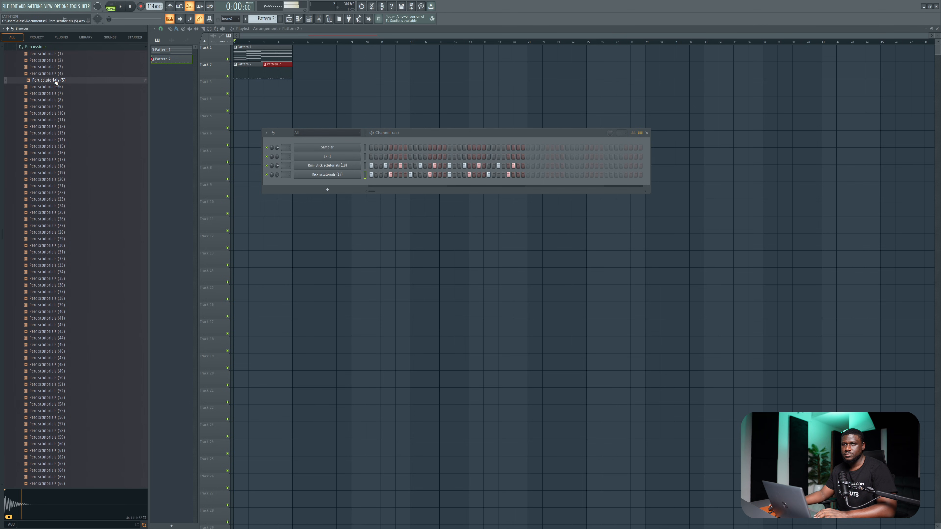
drag(55, 85, 315, 200)
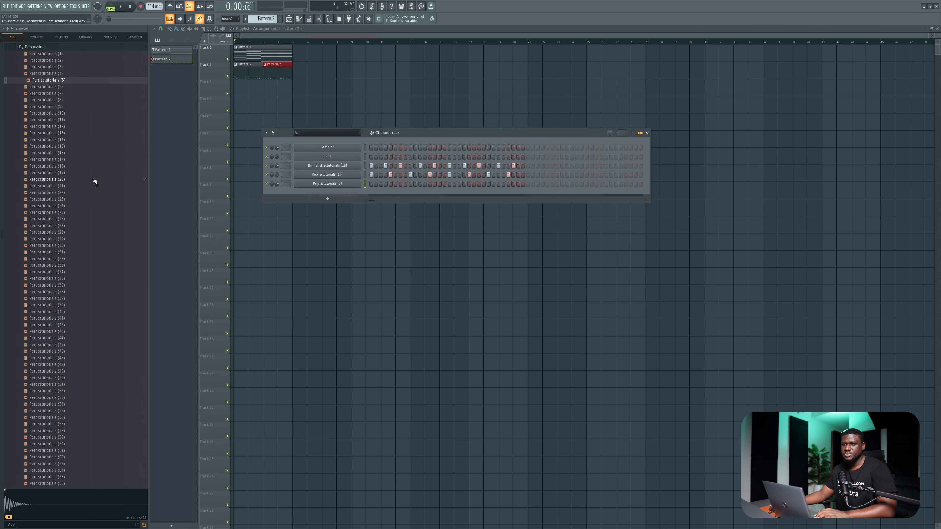
Audition more percussion samples and add "Perc sctutorials (31)" as a new channel.
click(68, 212)
click(64, 200)
click(64, 193)
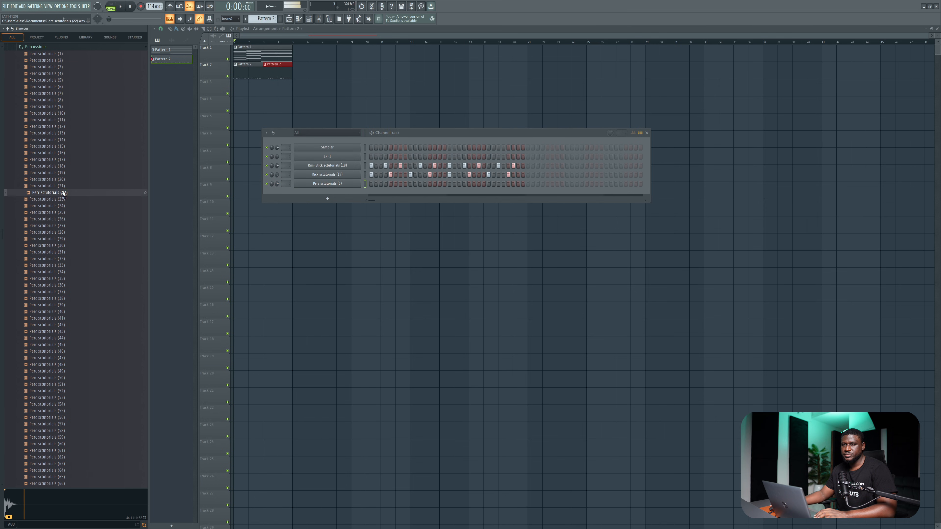
click(63, 252)
drag(62, 254, 351, 202)
Preview the percussion samples around number 38 and add "Perc sctutorials (37)" as a new channel.
click(89, 291)
click(70, 299)
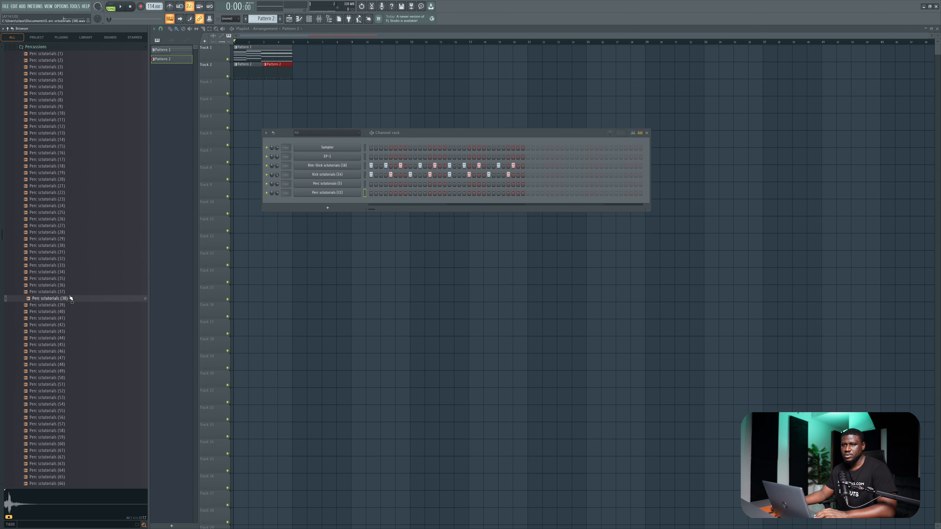
drag(84, 291, 83, 292)
drag(82, 293, 329, 209)
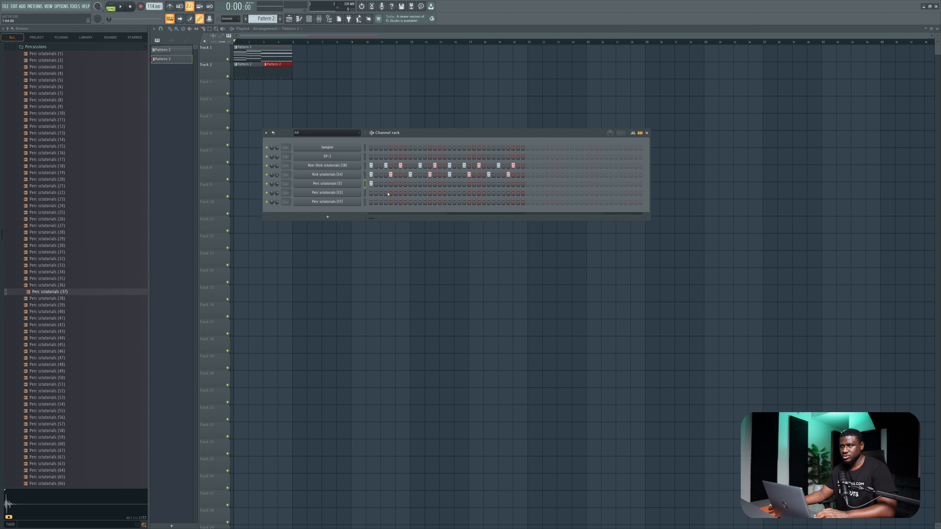
Program percussion hits during playback: Perc (5) on step 1, Perc (31) on steps 4 and 11, Perc (37) on steps 7 and 15.
key(space)
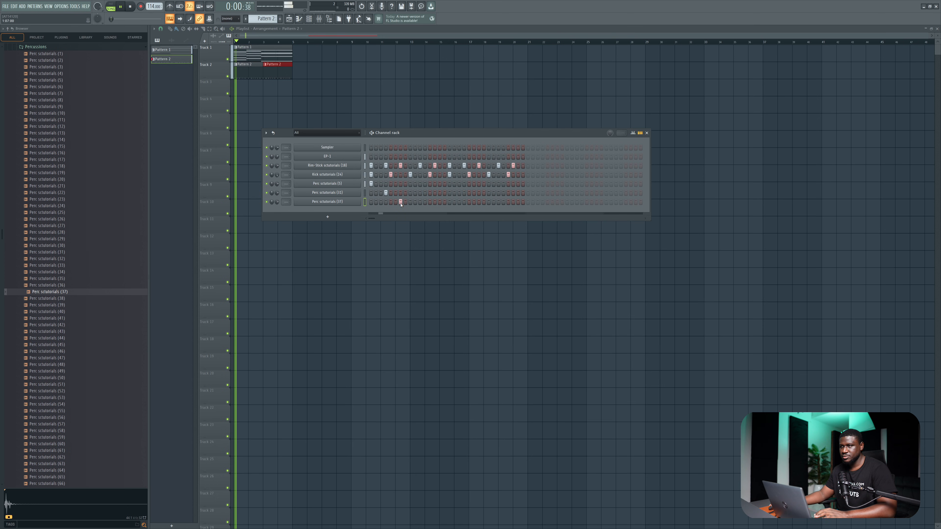
click(420, 193)
click(439, 201)
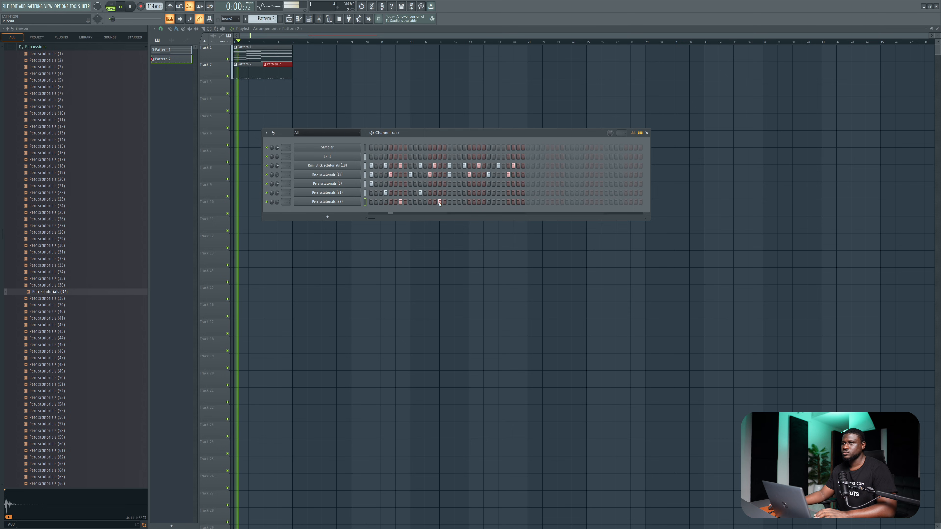
key(space)
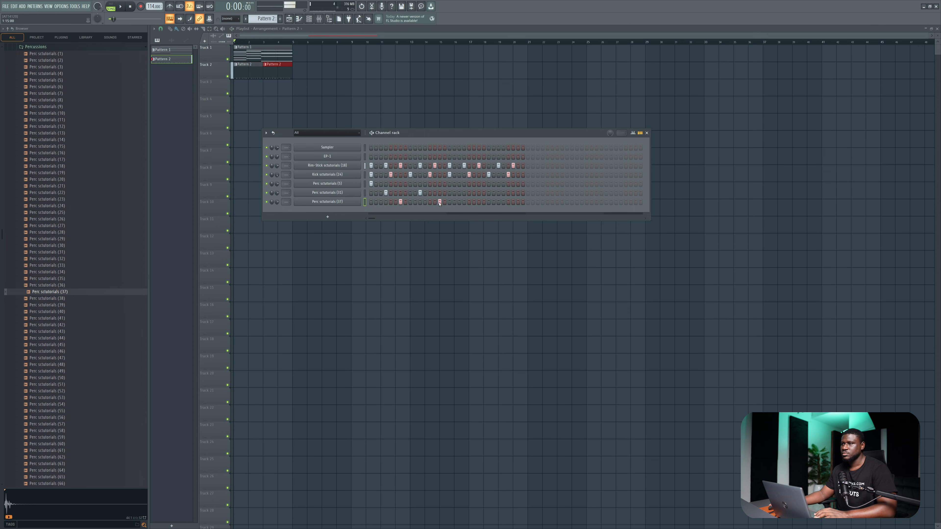
Move the step 15 hit from Perc (37) to Perc (5) and repeat the three percussion channels' first-bar hits in steps 17 to 32.
click(440, 202)
click(439, 183)
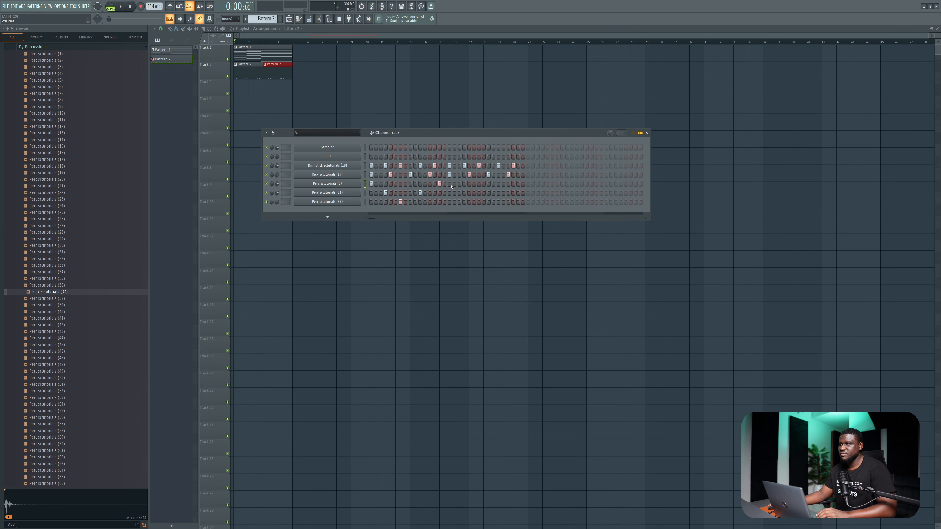
key(space)
click(518, 184)
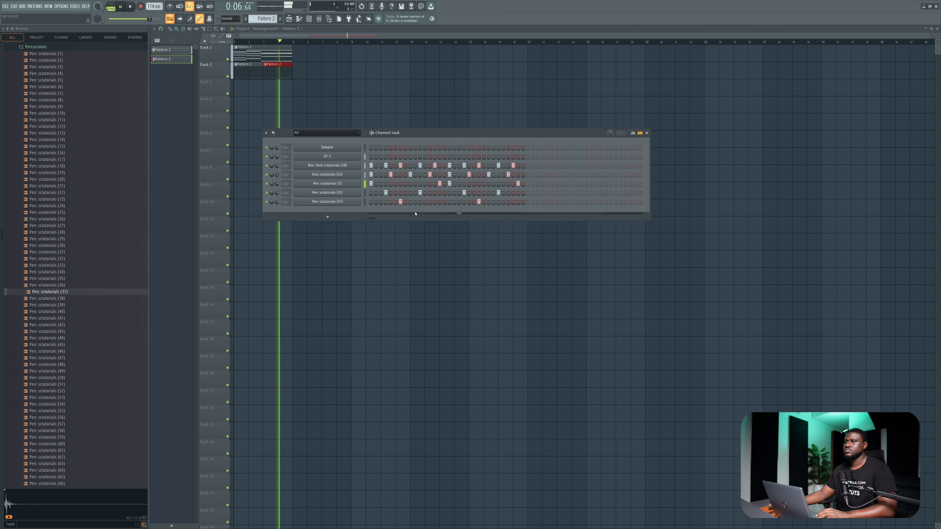
Vary the second bar by moving Perc (37) to step 20 and Perc (31) to steps 23 and 28, checking by playback.
key(space)
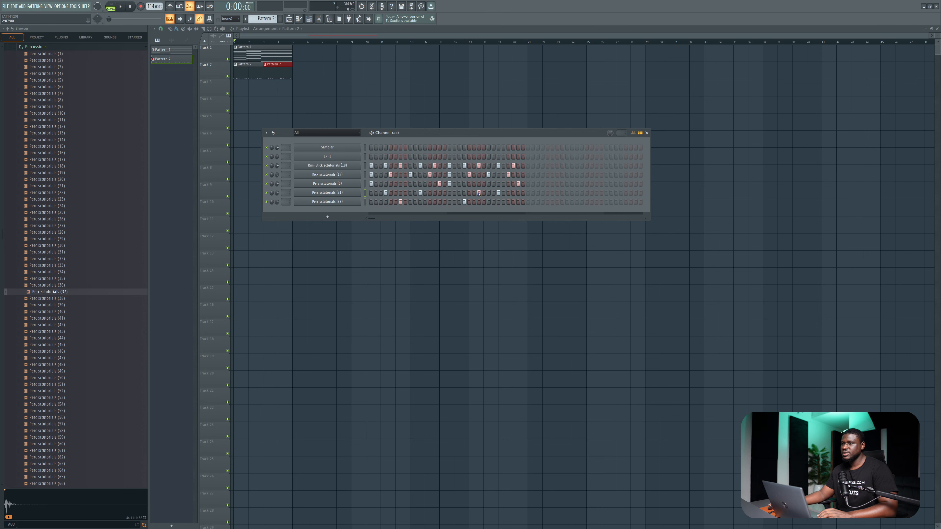
key(space)
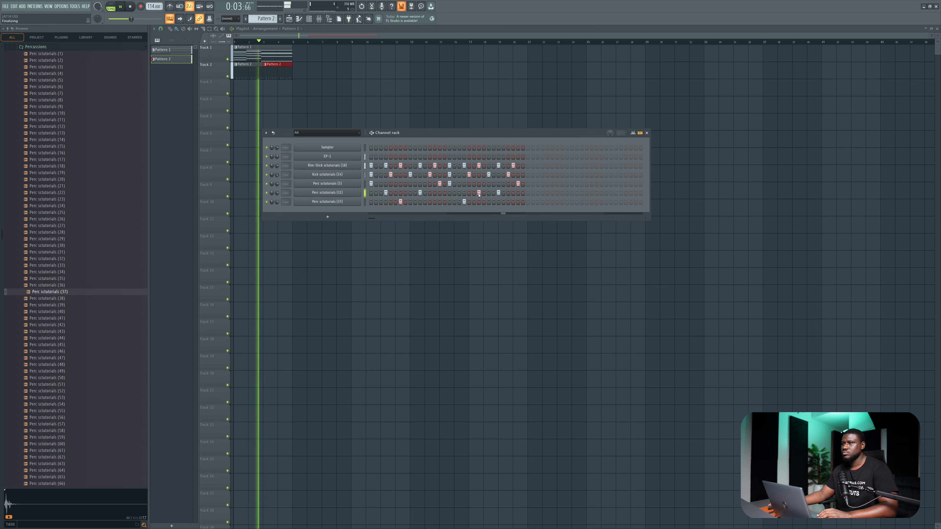
key(space)
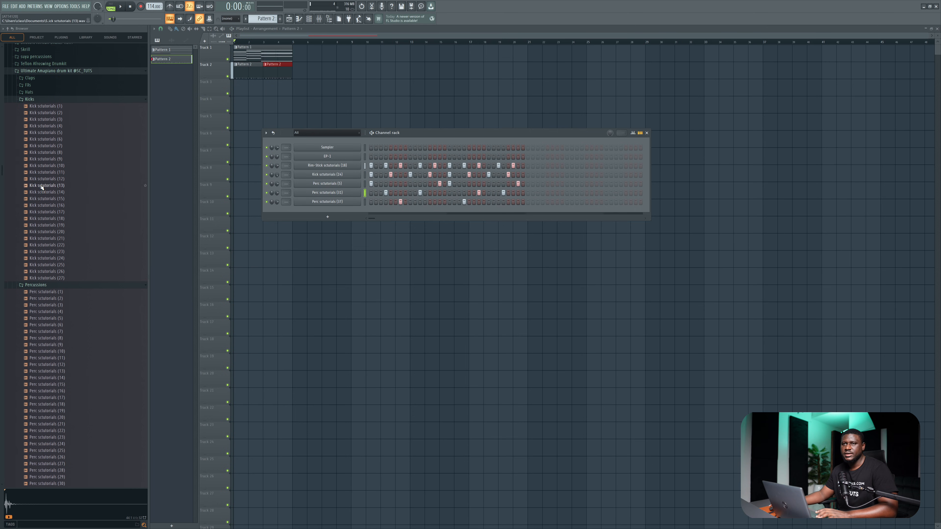
Audition the Hats folder samples and add "hat sctutorials.com (7)" as a new channel with a hit on step 3.
scroll(40, 187, up, 2)
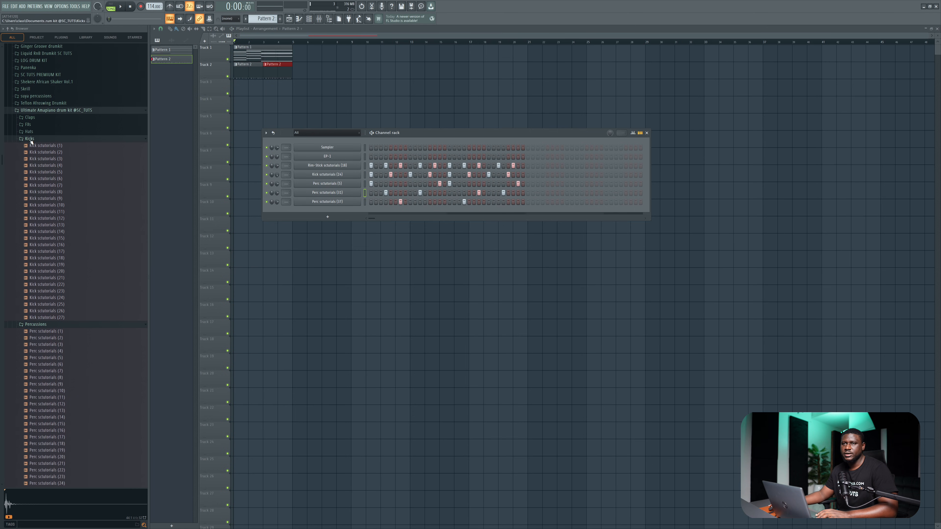
click(31, 132)
click(39, 152)
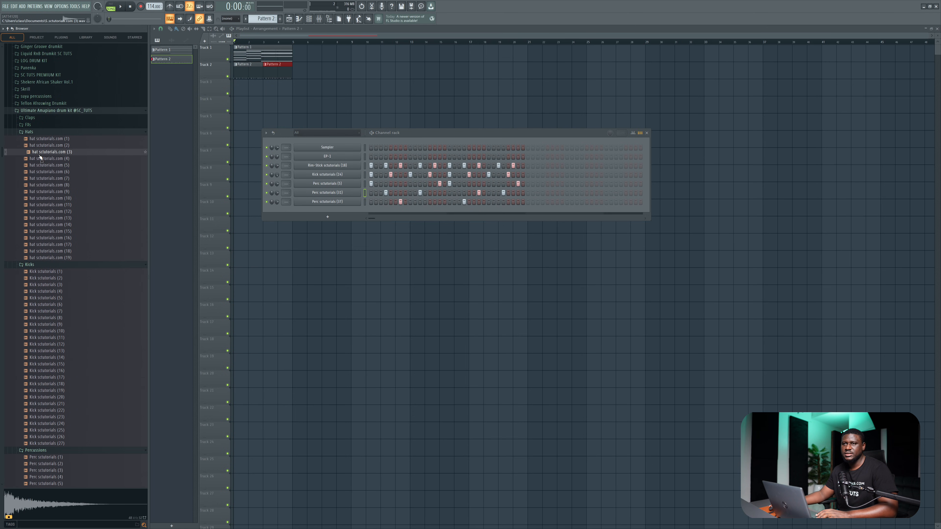
click(52, 252)
click(52, 178)
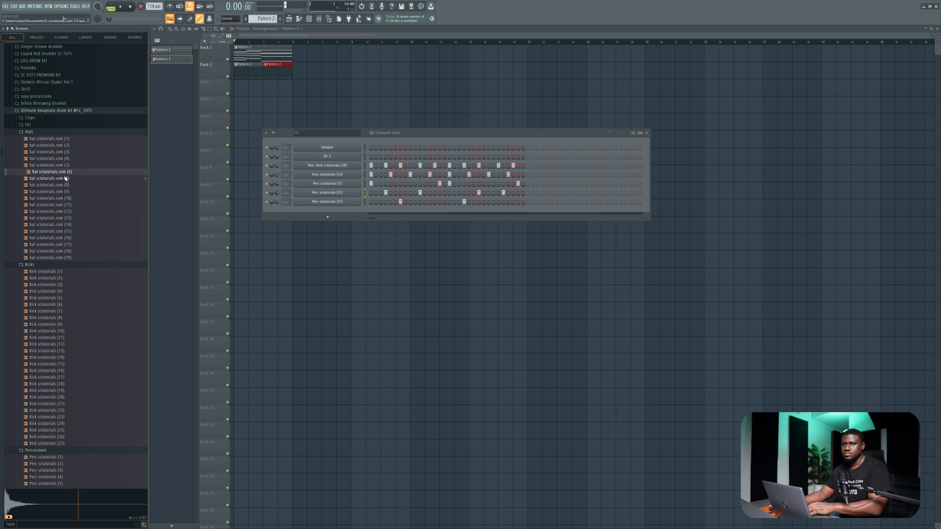
drag(52, 179, 351, 223)
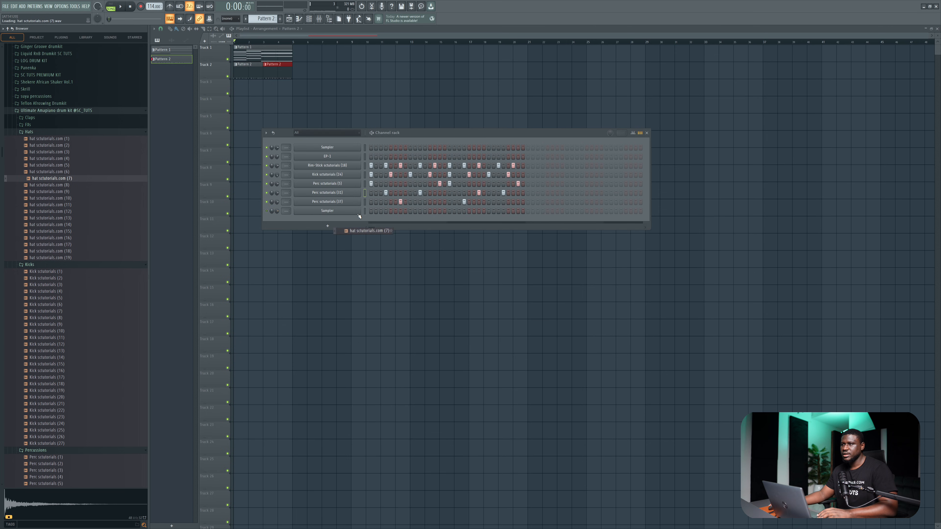
click(381, 211)
key(space)
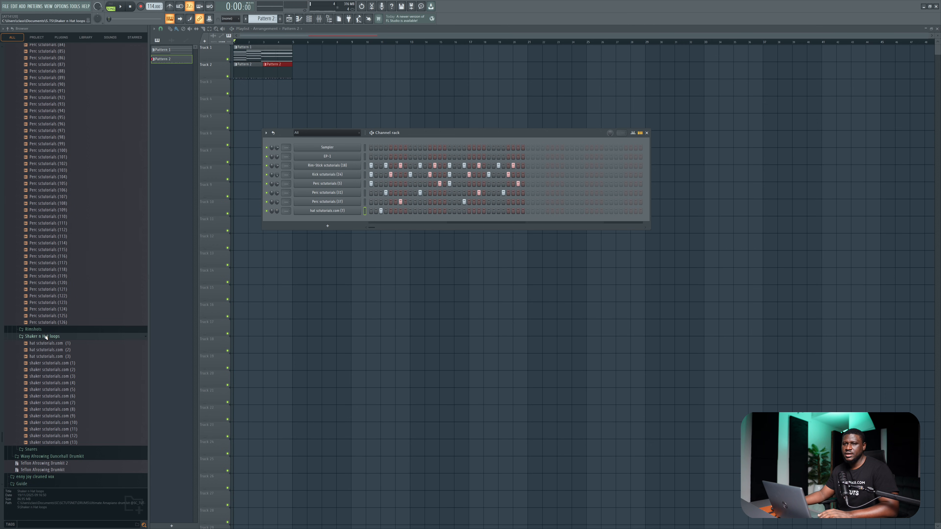
Place the loop "hat sctutorials.com (1)" from the Shaker n Hat loops folder at the start of Track 3 and play it with the beat.
drag(193, 164, 258, 87)
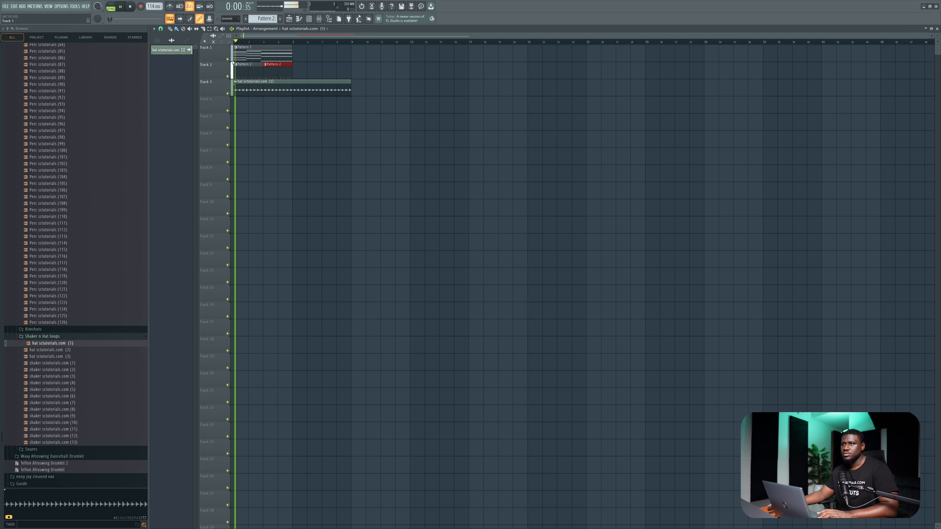
key(space)
double_click(269, 90)
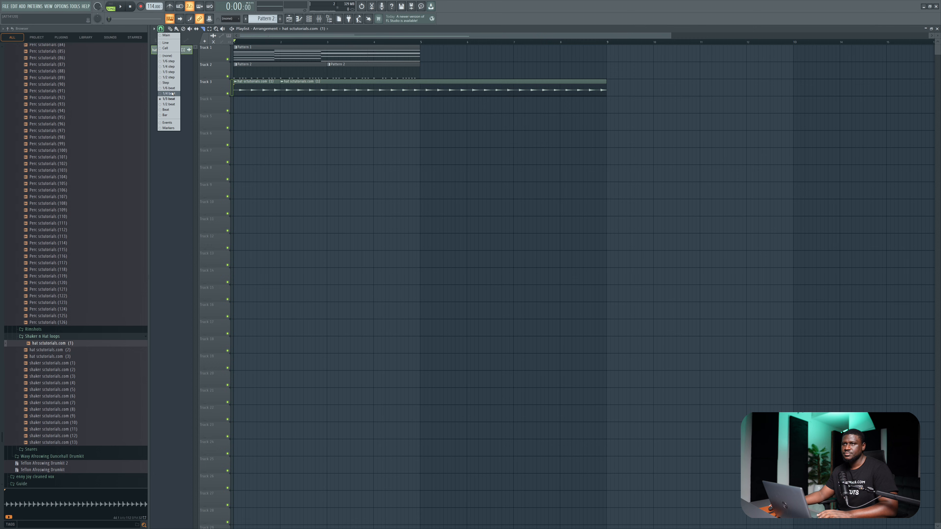
Slice the Track 3 hat loop to leave a one-beat gap at the start of bar 2, and trim its end at bar 3.
scroll(183, 83, up, 3)
key(space)
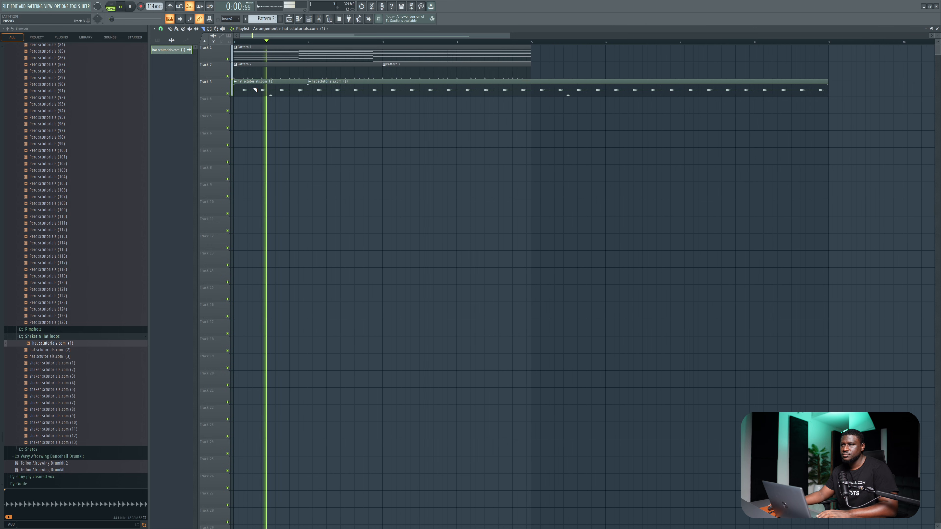
click(418, 94)
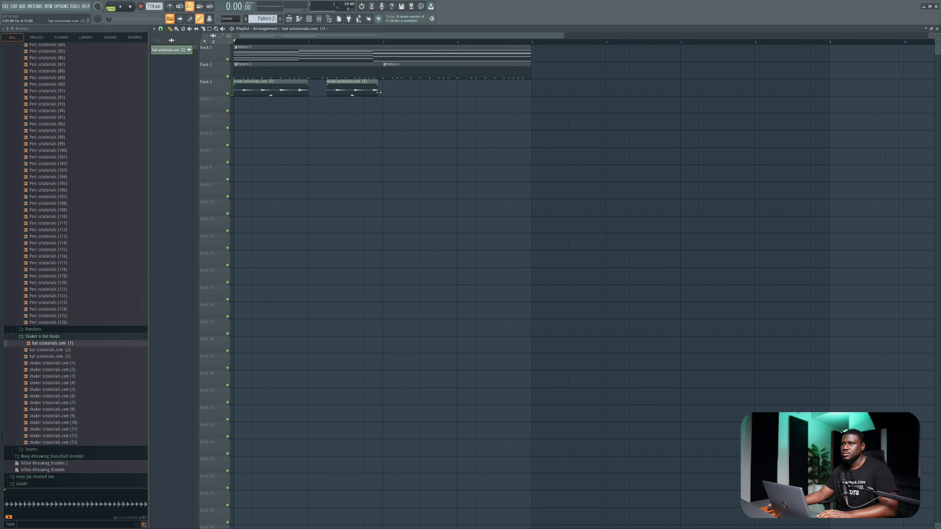
Duplicate both hat loop clips on Track 3 directly after themselves to fill bars 3 and 4, and play the arrangement.
click(207, 84)
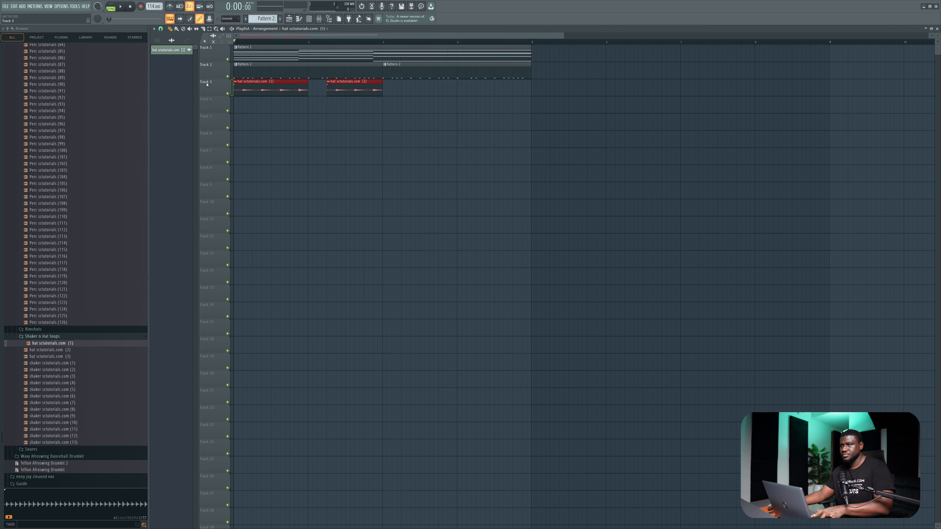
key(ctrl+b)
key(space)
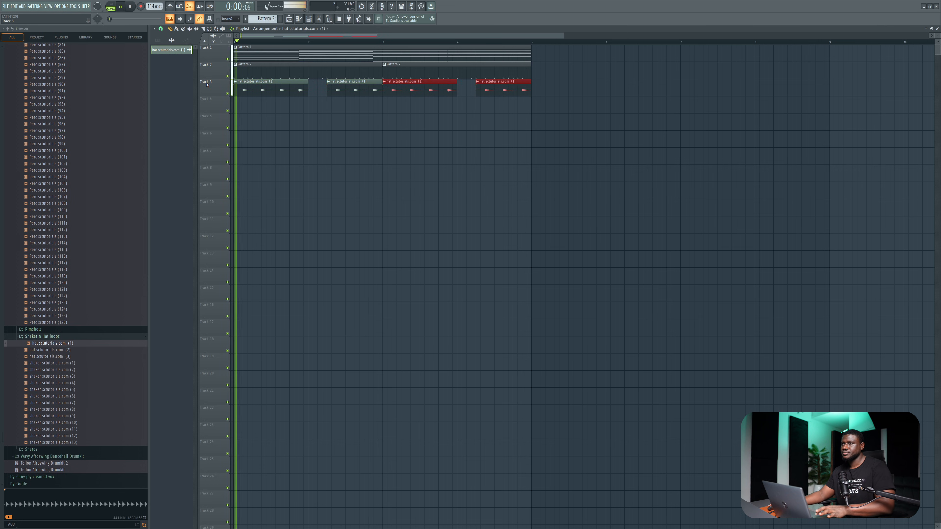
ctrl+click(296, 144)
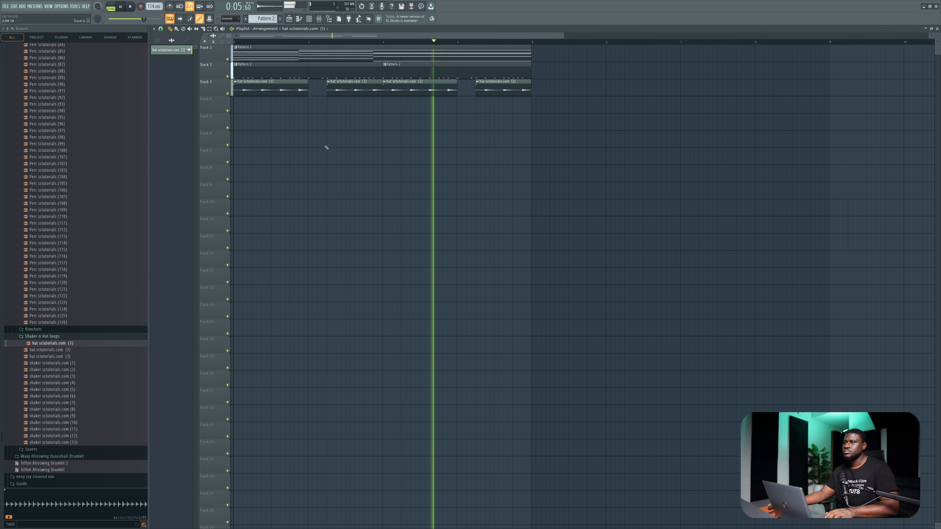
Stop playback, audition the shaker loops and place "shaker sctutorials.com (6)" near the start of Track 4.
scroll(327, 147, down, 3)
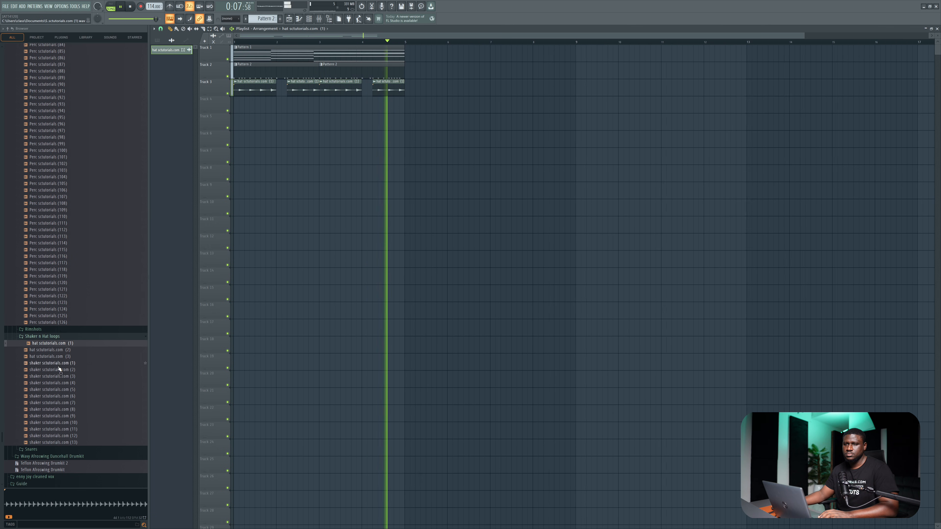
key(space)
click(47, 379)
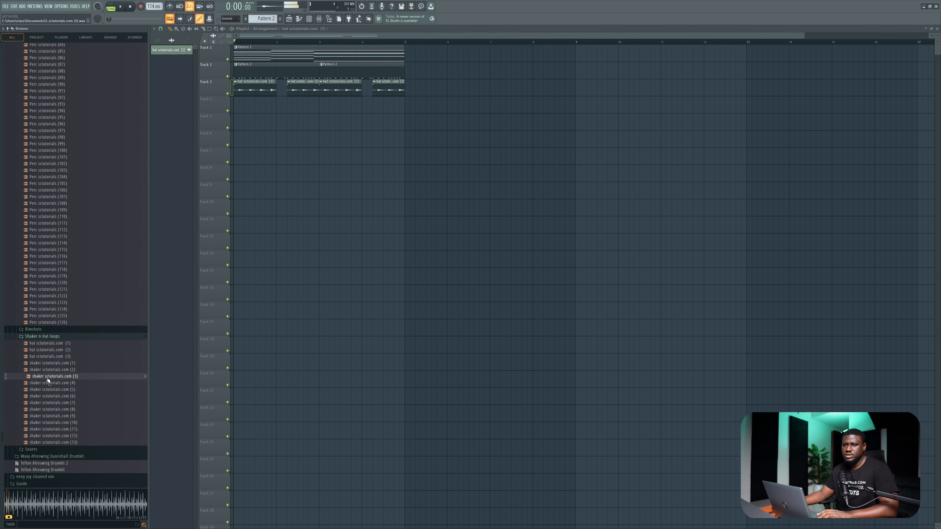
drag(52, 396, 237, 106)
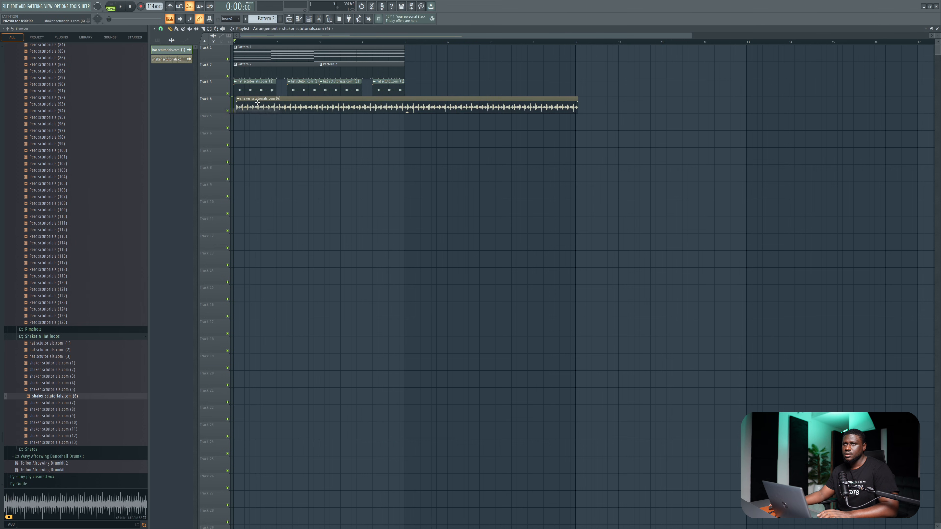
Align the Track 4 shaker clip with the start of bar 1 and trim its end at bar 5 during playback.
double_click(286, 104)
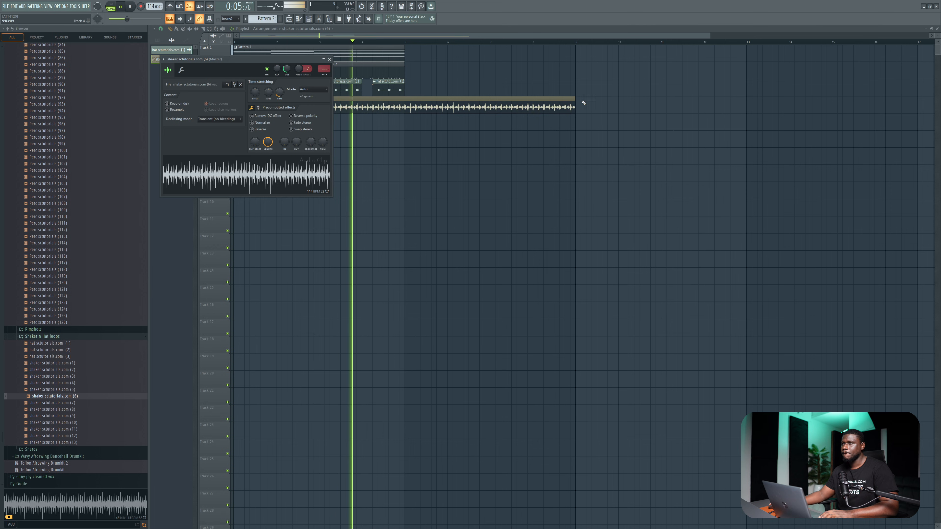
drag(576, 100, 406, 102)
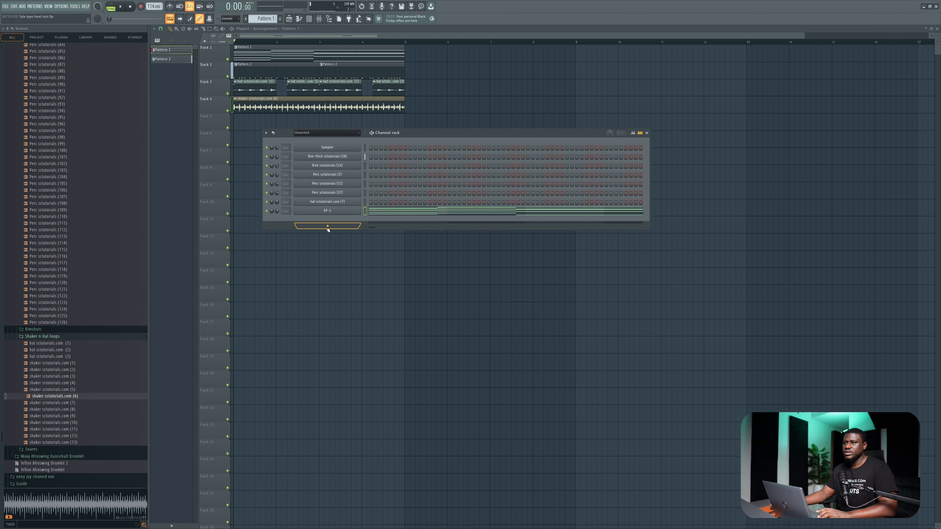
Add a Pure LoFi instrument channel to Pattern 1 and close its plugin window.
click(327, 226)
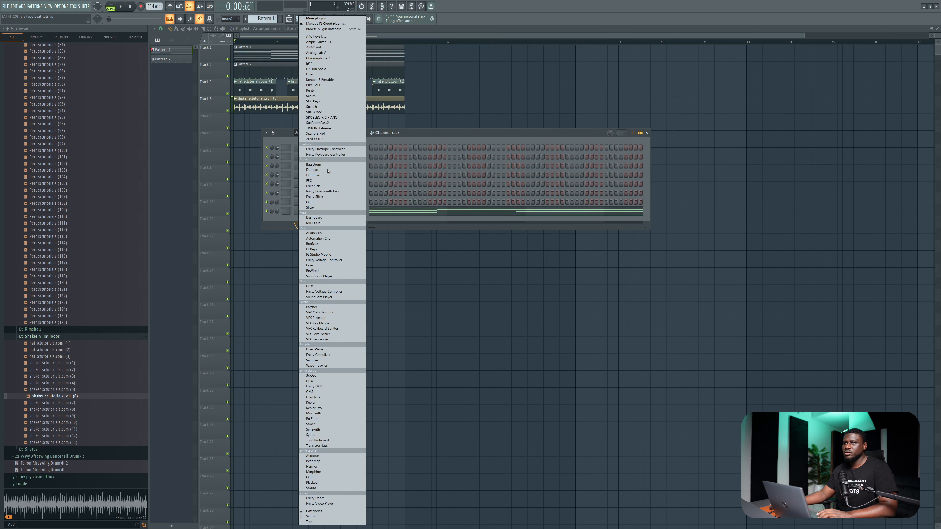
click(319, 85)
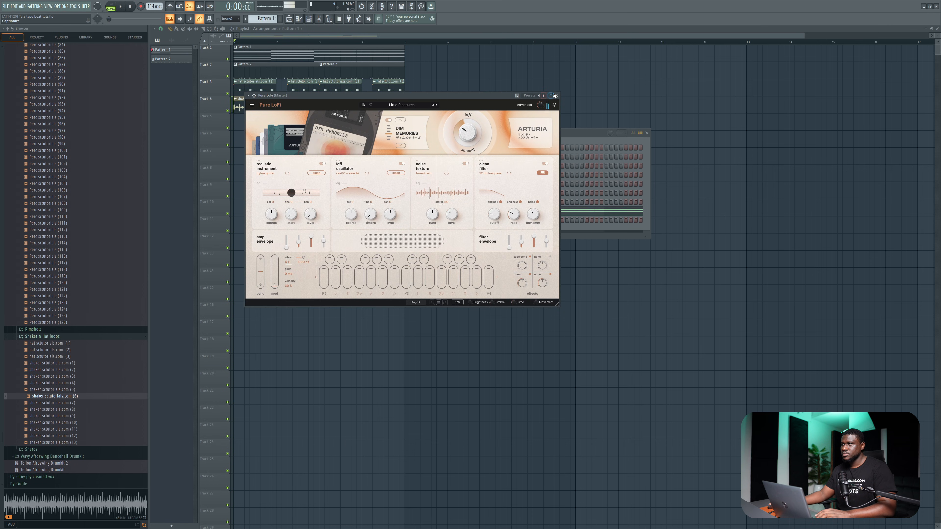
click(557, 95)
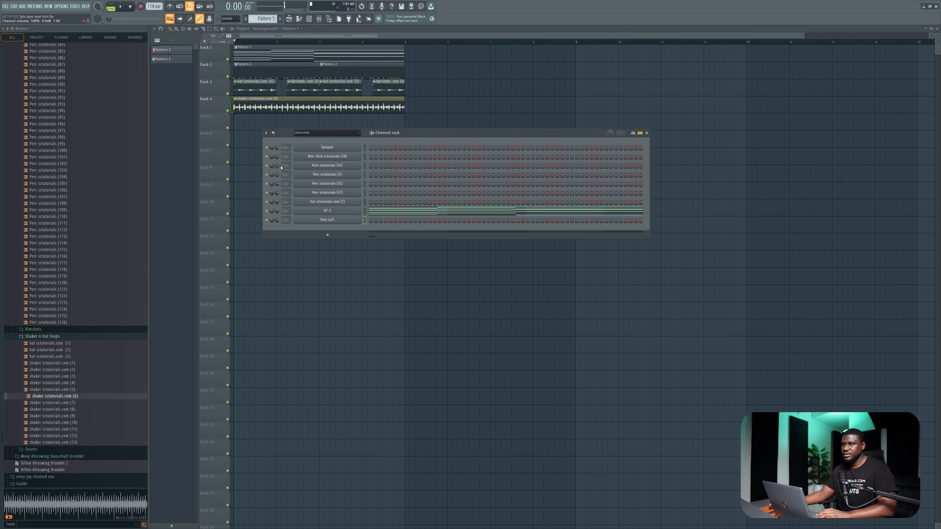
Copy the EP-1 chord notes into the Pure LoFi channel, play the beat and lower the Pure LoFi channel volume.
right_click(332, 212)
click(429, 216)
right_click(348, 219)
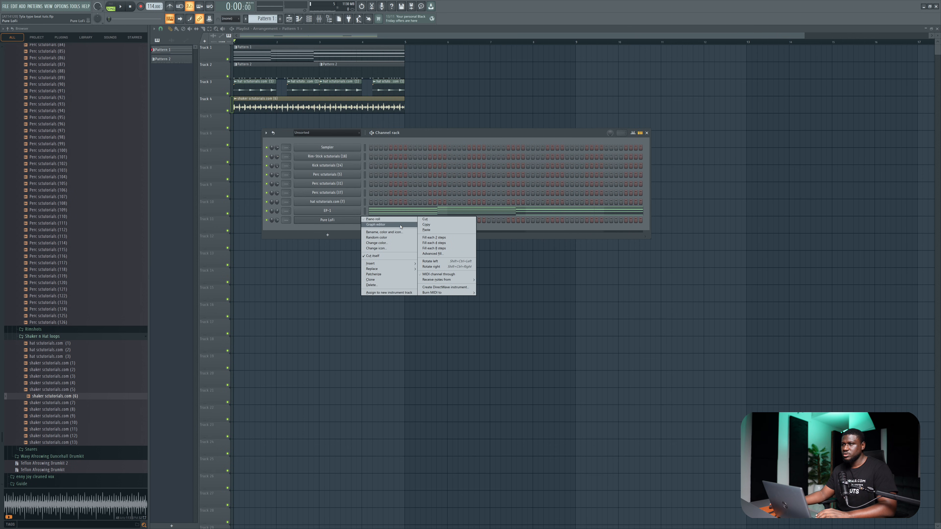
click(426, 230)
key(space)
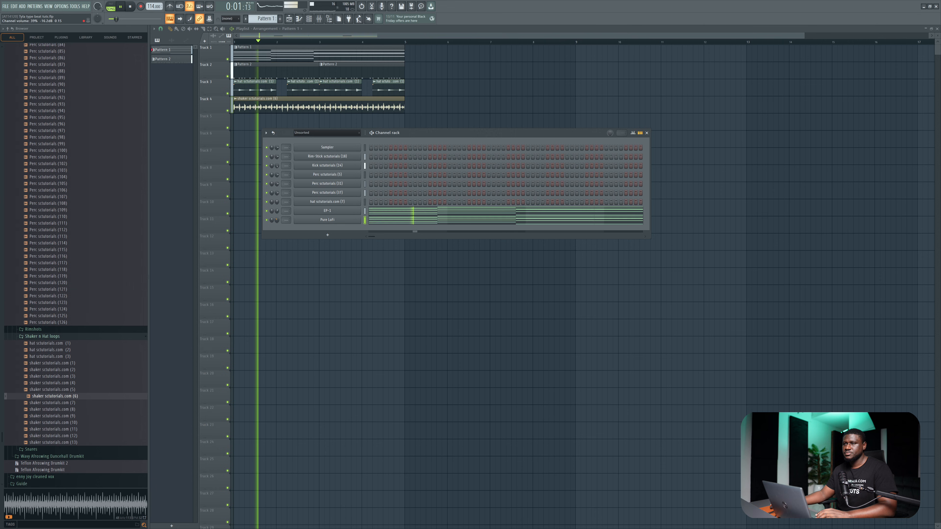
drag(276, 218, 275, 223)
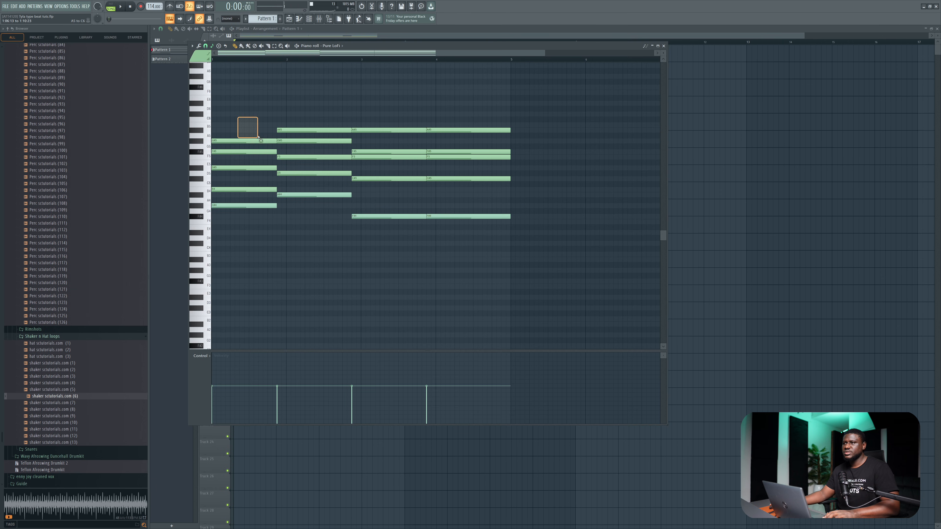
Shorten all Pure LoFi chord notes from their ends into brief stabs and play the result.
key(ctrl+a)
drag(509, 217, 478, 220)
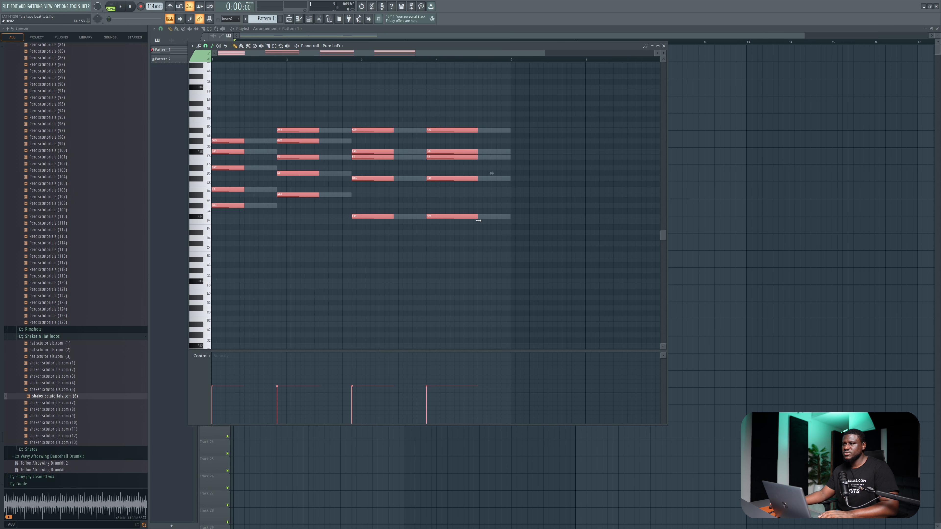
key(ctrl+d)
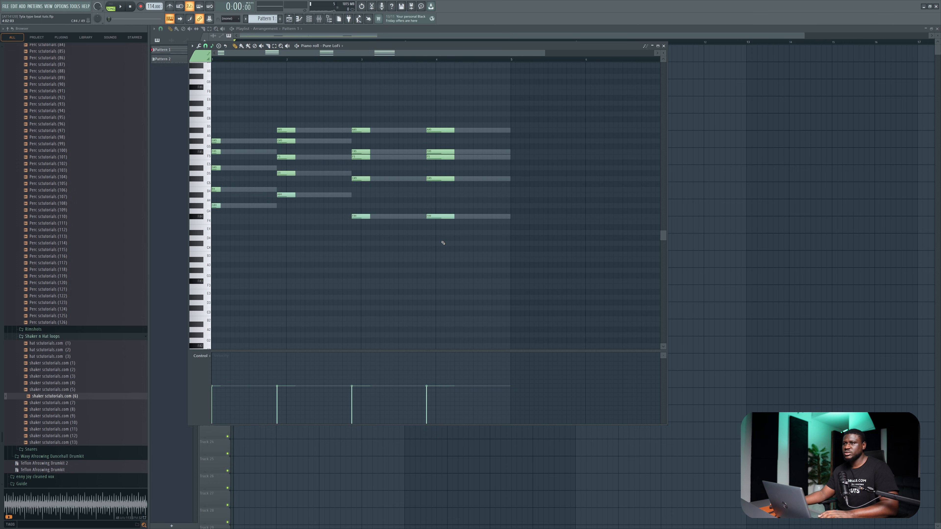
key(space)
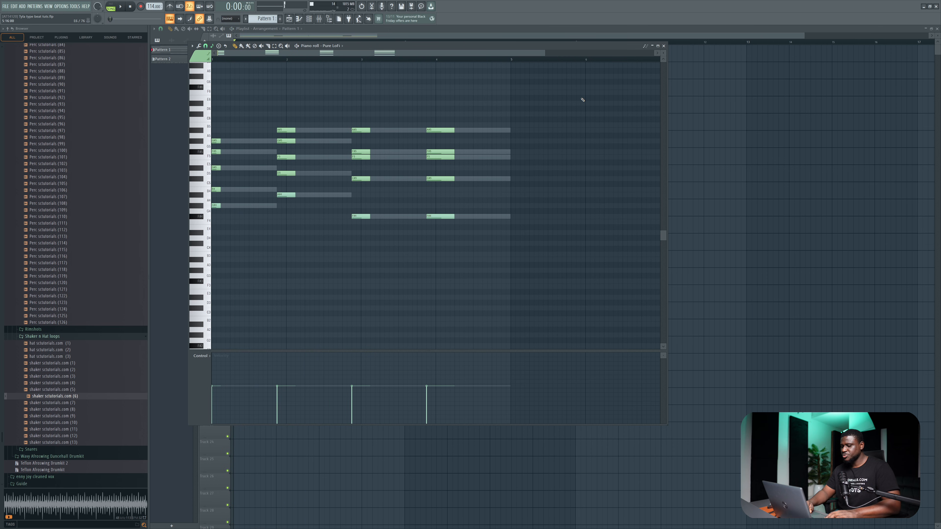
Try the Pure LoFi chords one octave lower during playback, and move them back up an octave.
key(ctrl+Down)
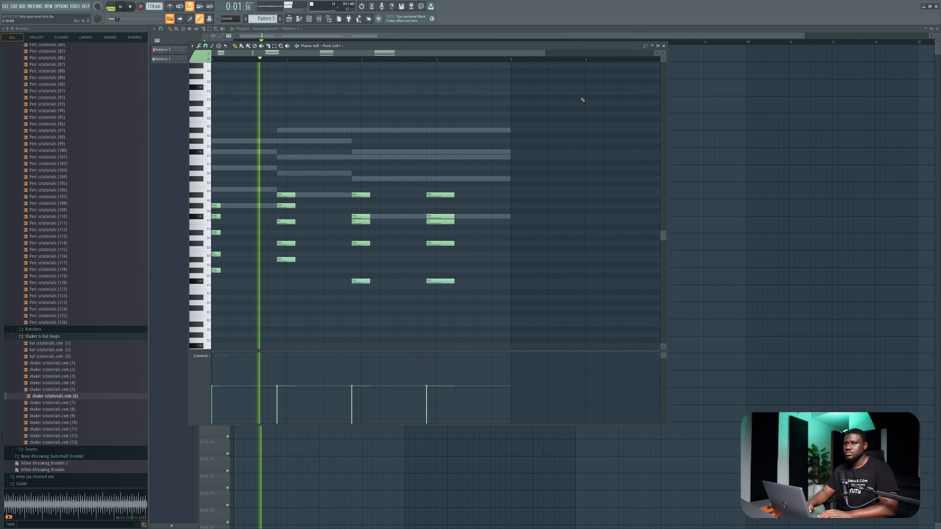
key(space)
key(ctrl+Up)
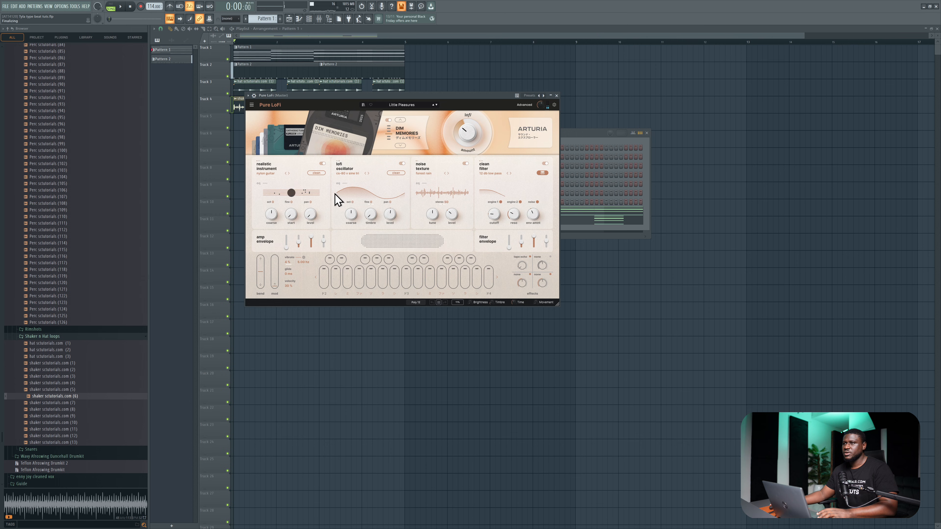
Audition Pure LoFi presets with the beat, load the Keys preset "Bell Piano" and stop playback.
click(397, 107)
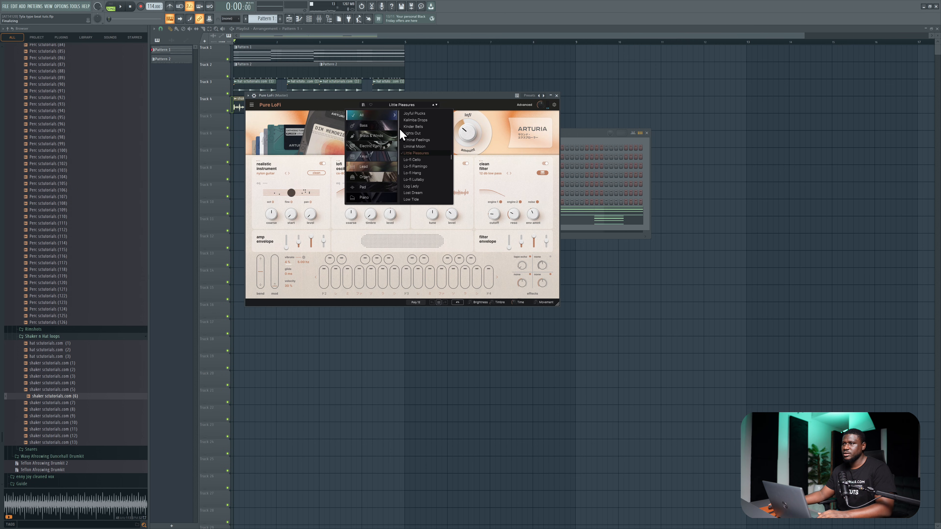
click(416, 160)
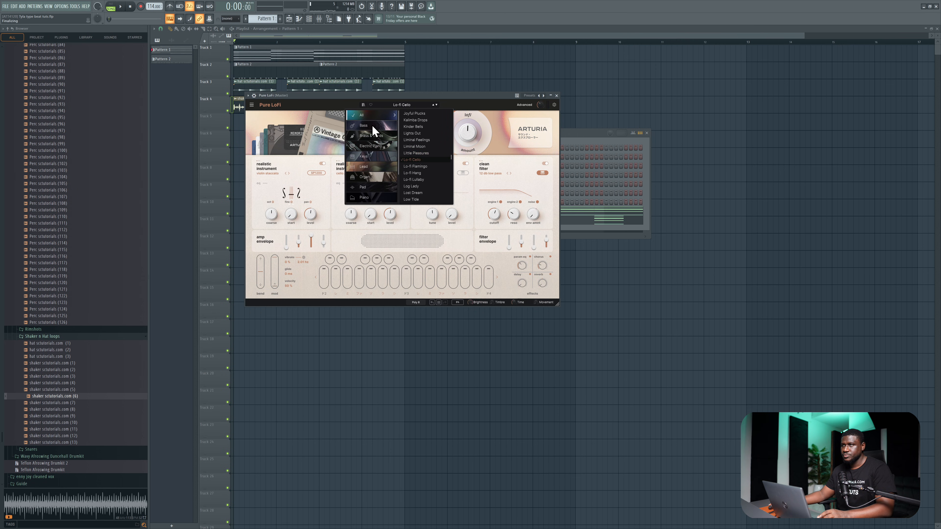
click(411, 120)
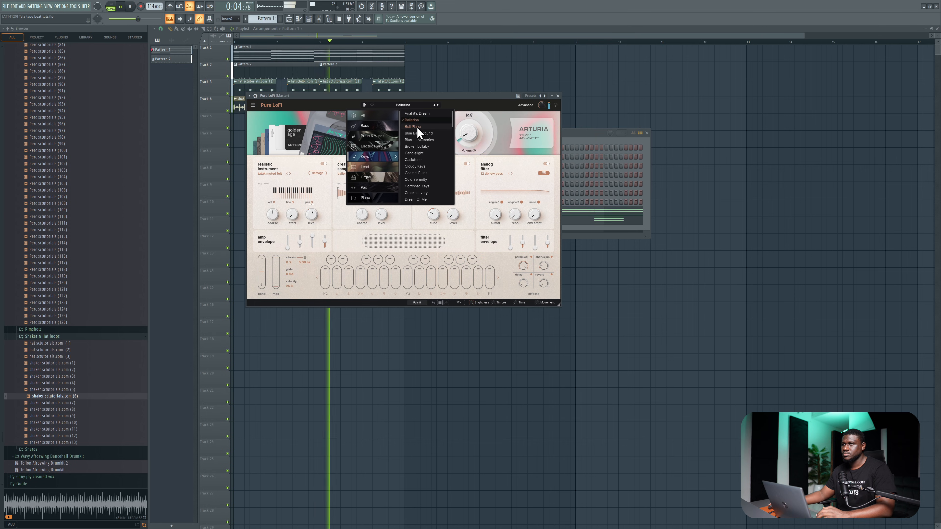
click(416, 126)
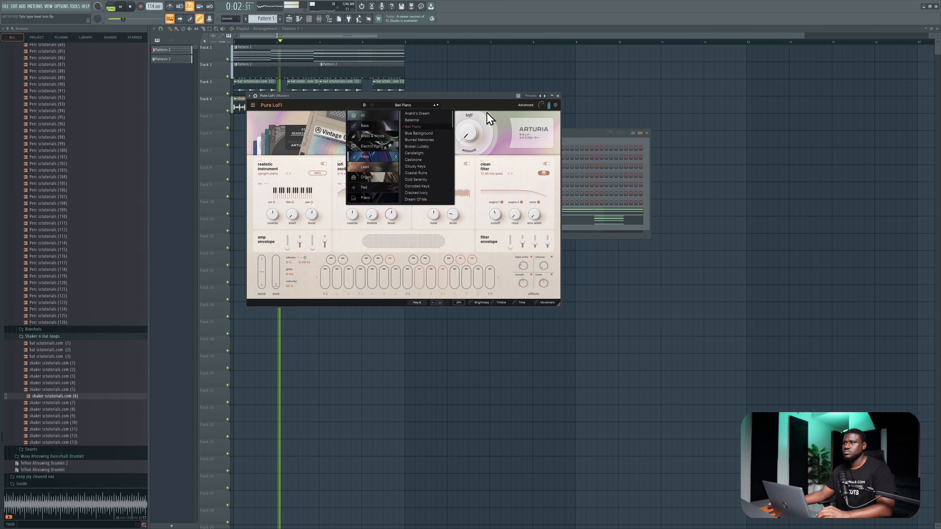
click(558, 96)
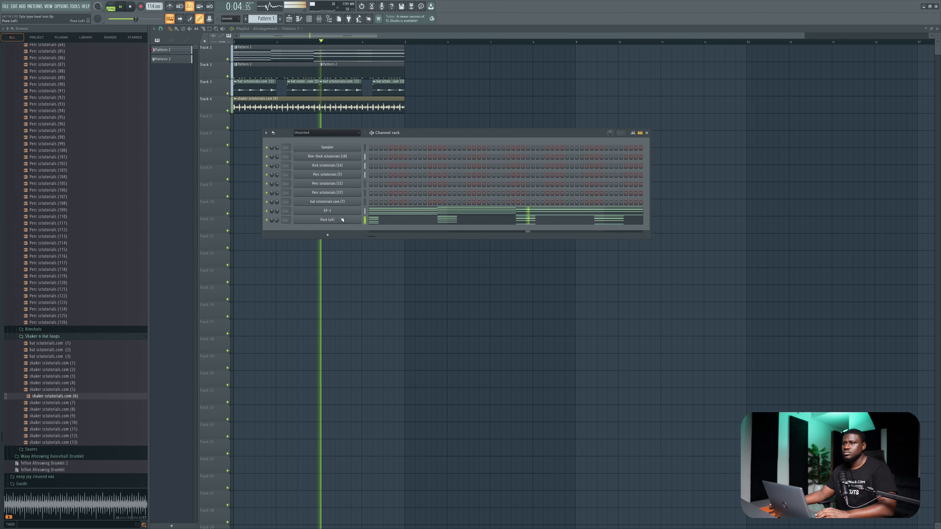
key(space)
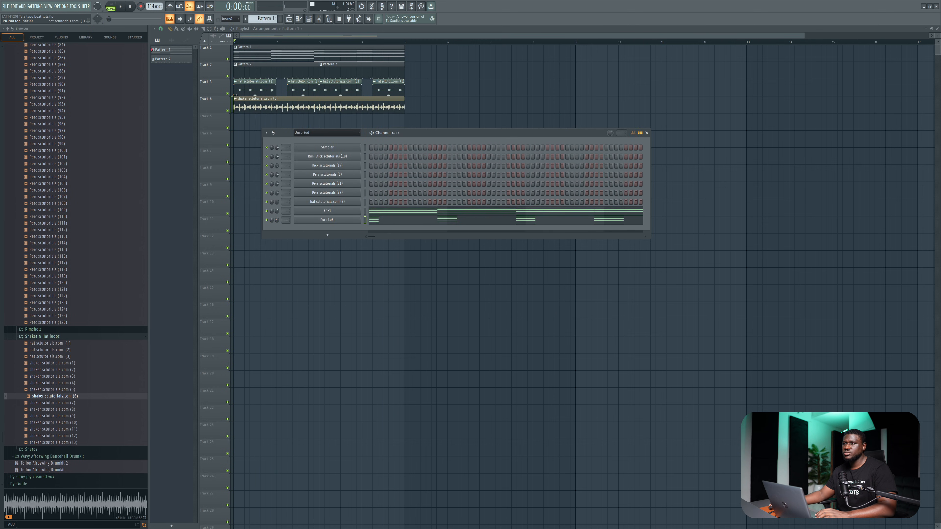
Route Pure LoFi to mixer insert 2 and load Fruity Parametric EQ 2 in its first effect slot.
click(321, 20)
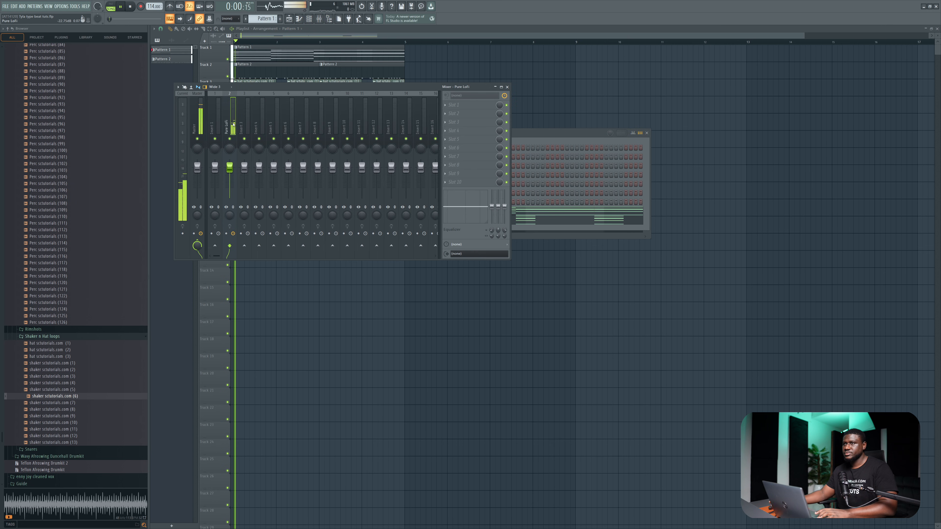
key(space)
click(460, 104)
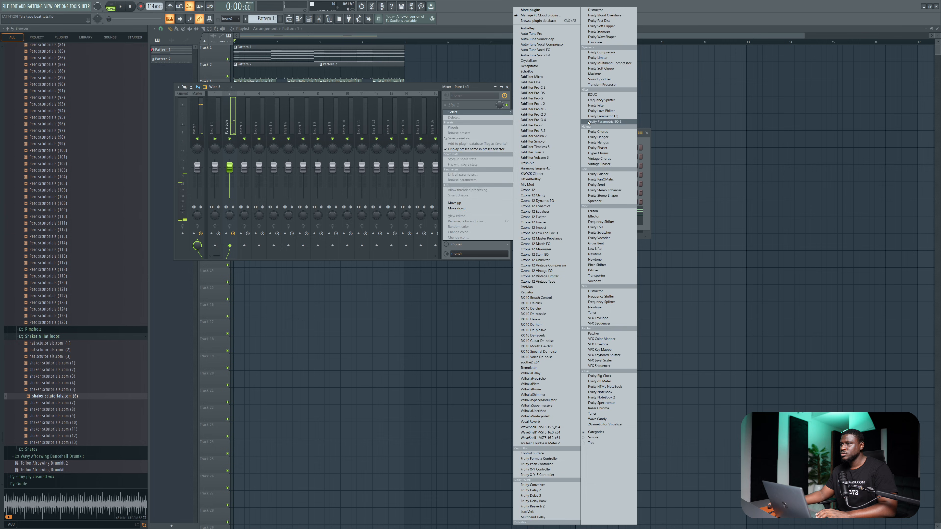
click(589, 123)
Roll off the lows and highs of Pure LoFi with the first and last EQ bands during playback, and close the mixer.
key(space)
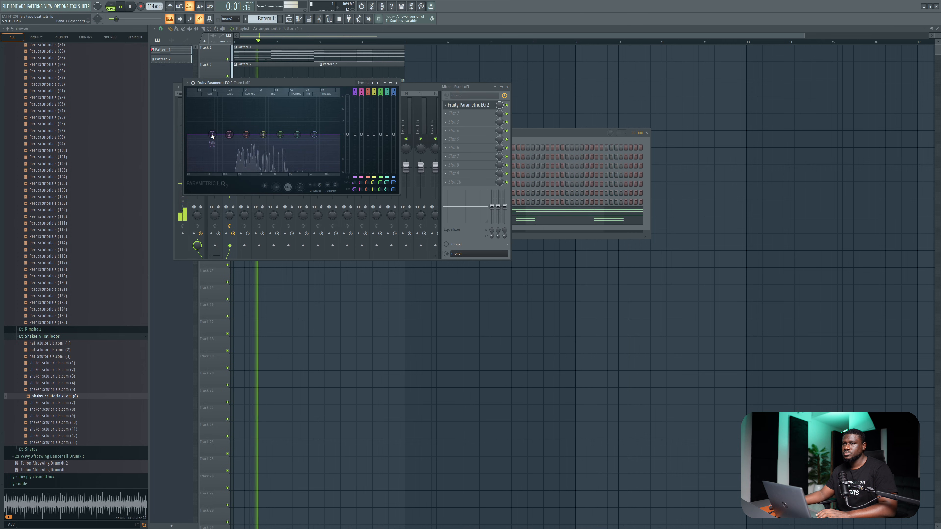
drag(211, 135, 219, 170)
drag(314, 134, 297, 171)
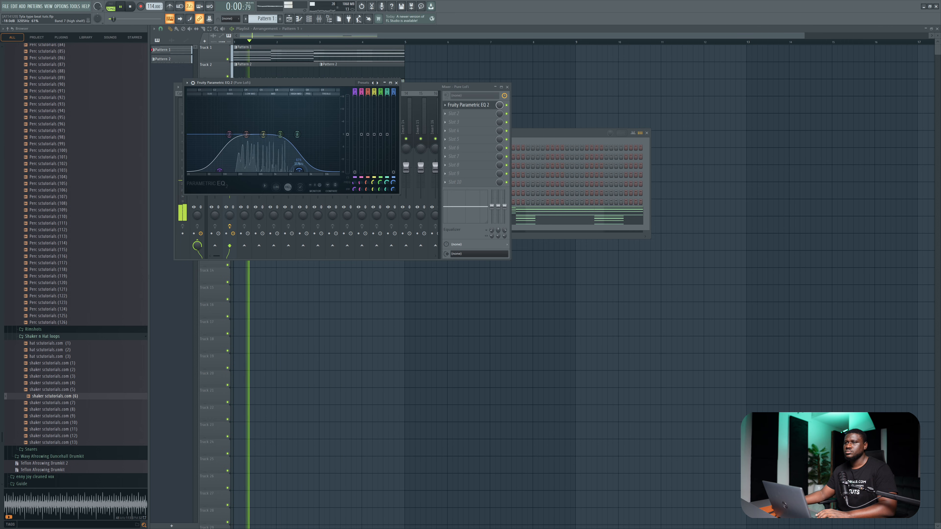
click(396, 83)
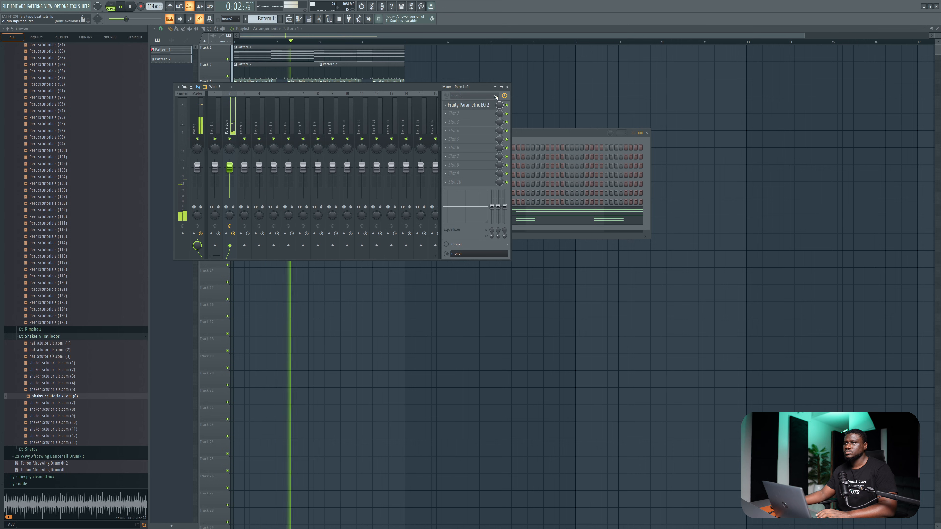
click(507, 87)
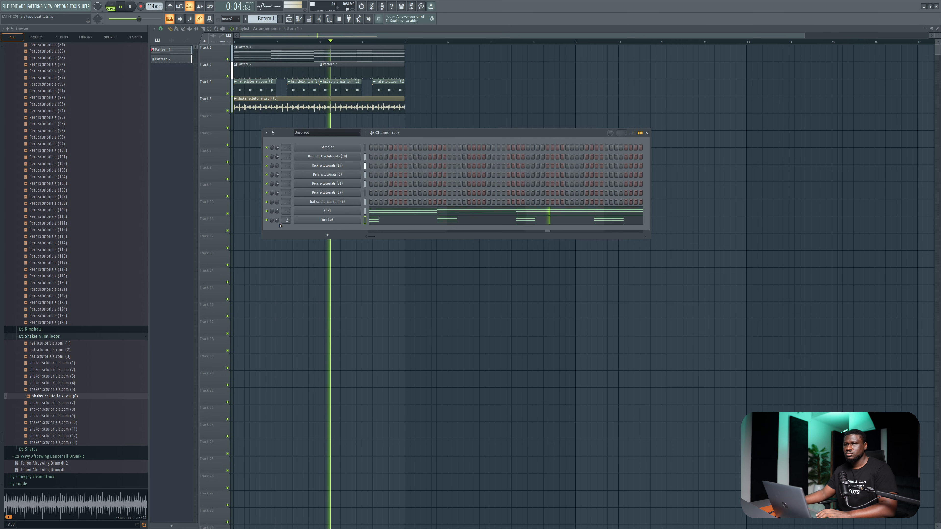
key(space)
Add a Chromaphone 2 instrument channel and move its window below the Channel rack.
click(328, 235)
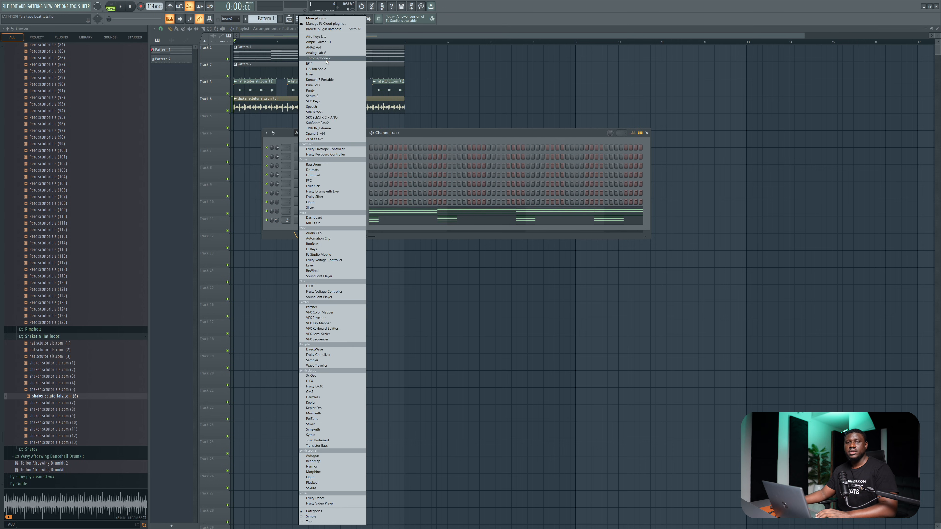
click(318, 58)
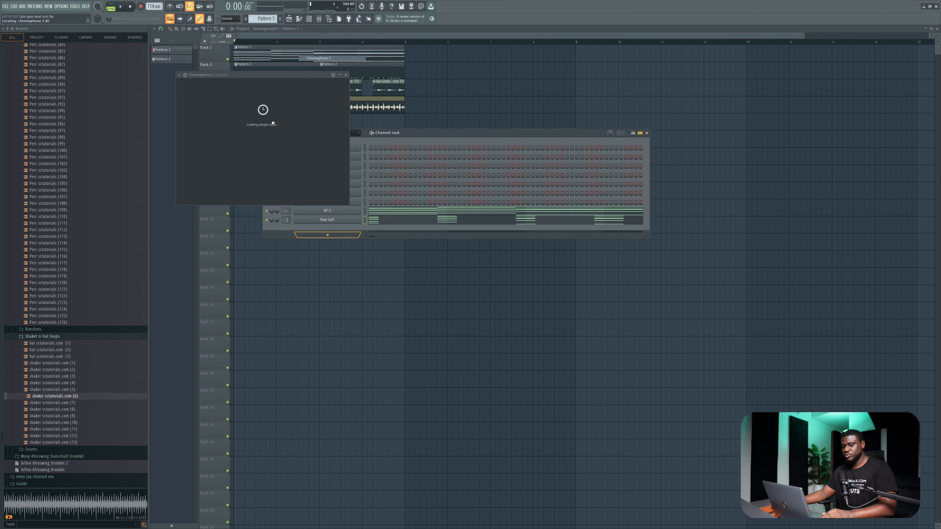
drag(254, 77, 367, 267)
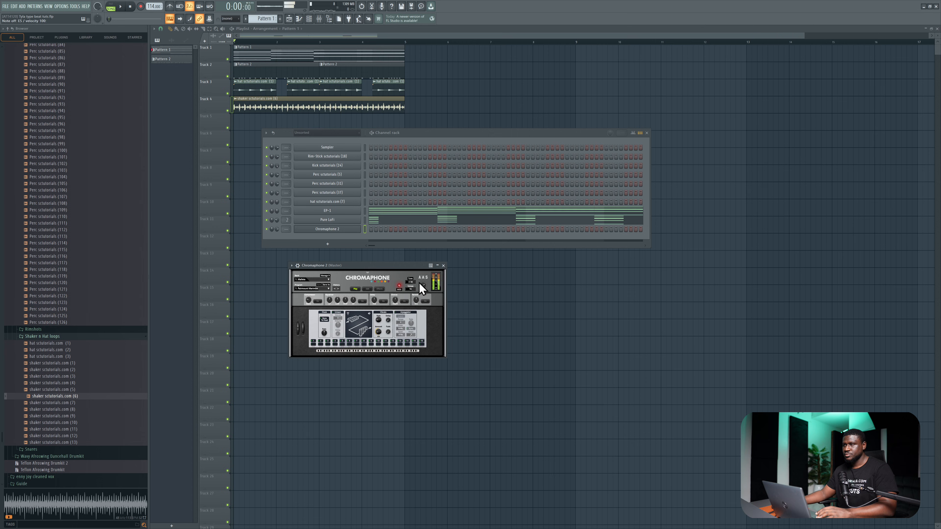
Copy the EP-1 chord notes and paste them into the Chromaphone 2 channel.
right_click(338, 213)
click(427, 216)
right_click(336, 229)
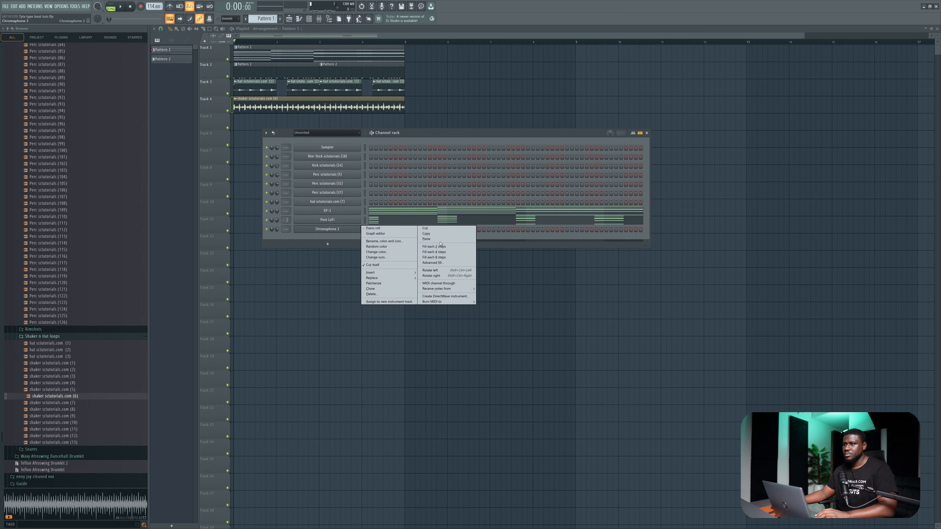
click(426, 239)
Trim the starts of all Chromaphone 2 chords so they begin about one and a half beats late, checking during playback.
click(414, 230)
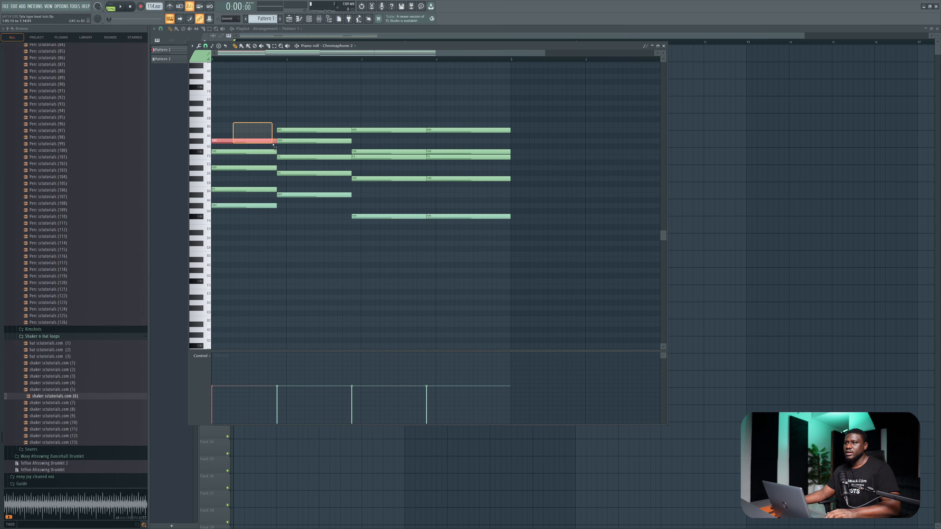
drag(275, 148, 513, 266)
drag(213, 206, 236, 210)
key(space)
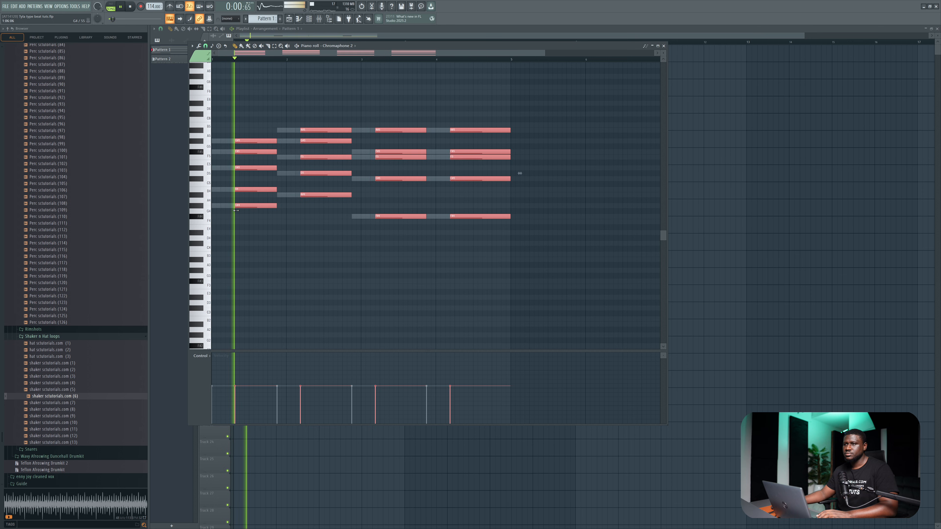
key(space)
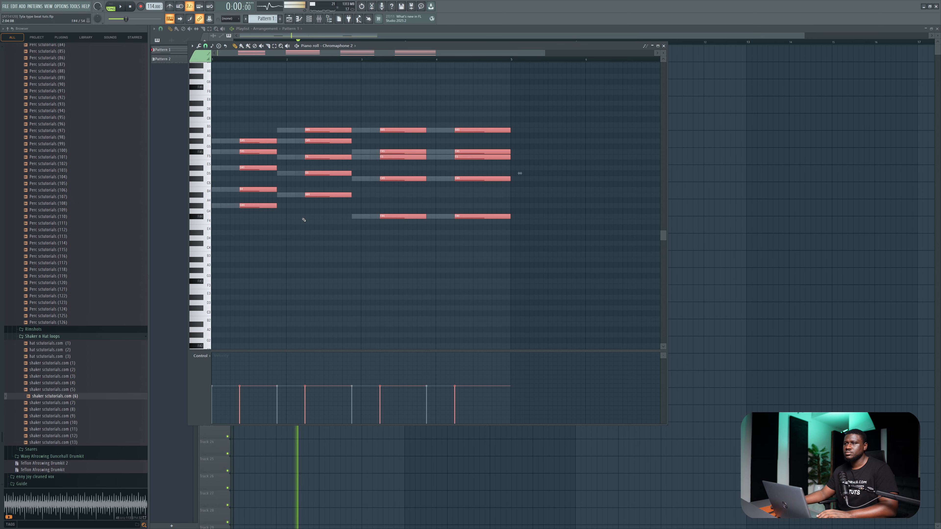
Trim the starts of the second, third and fourth Chromaphone 2 chords by about another half beat during playback.
drag(310, 117, 336, 202)
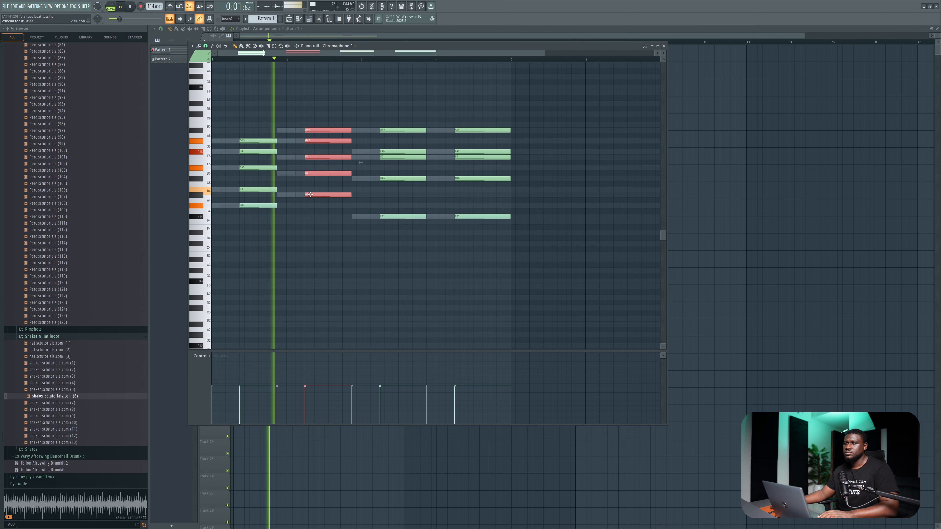
key(space)
drag(306, 101, 554, 291)
key(space)
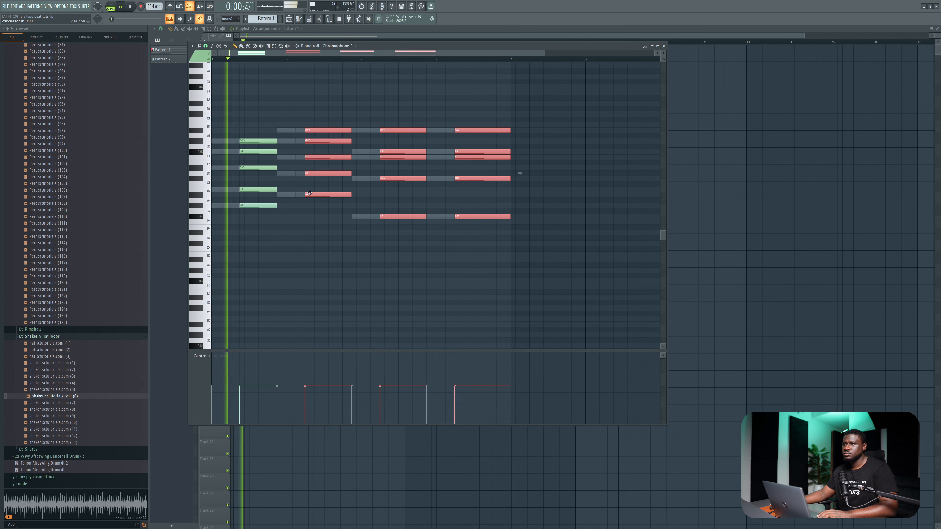
drag(306, 195, 317, 194)
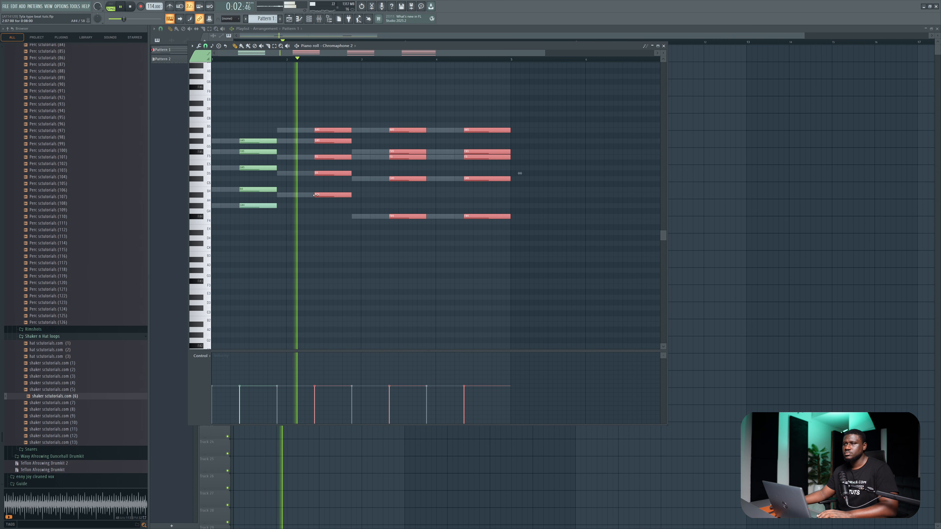
Add an Analog Lab V channel and load a preset from the list filtered by Atmosphere and Soft.
key(F6)
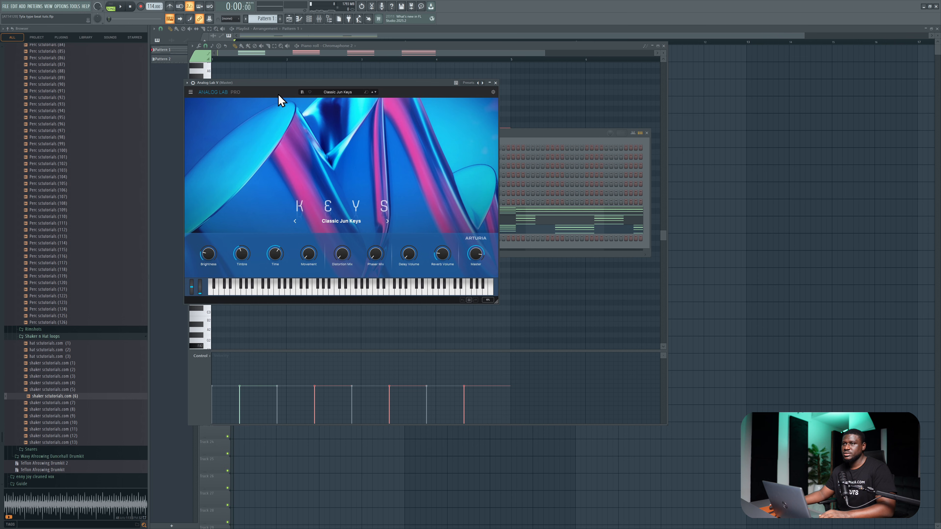
click(301, 92)
click(351, 158)
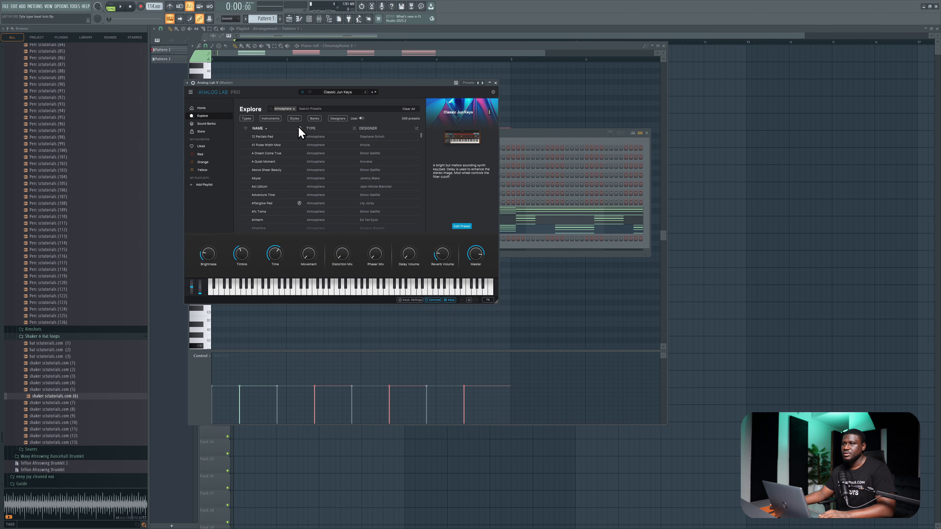
click(295, 119)
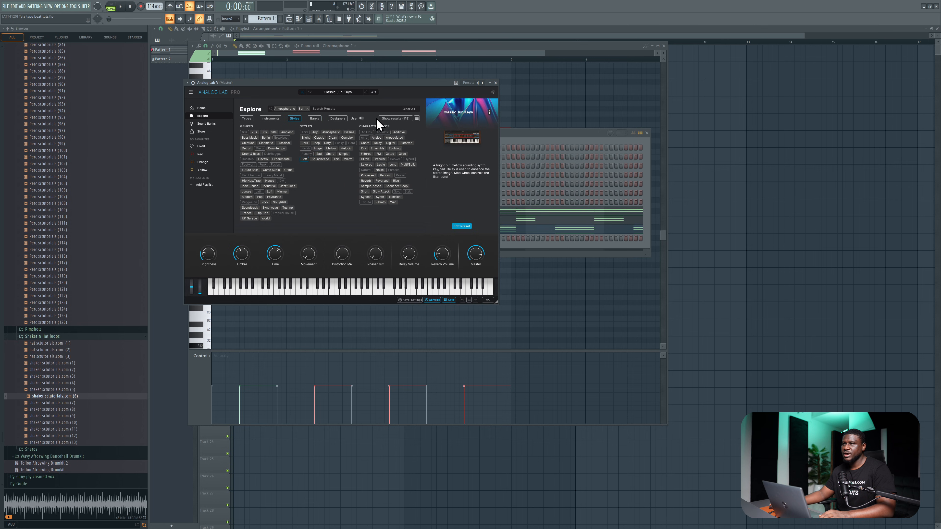
click(387, 119)
click(340, 138)
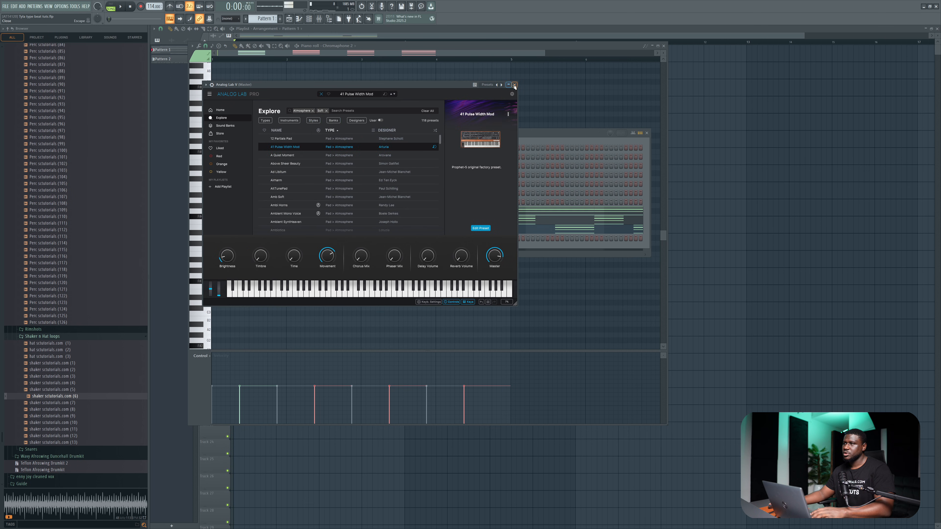
click(514, 86)
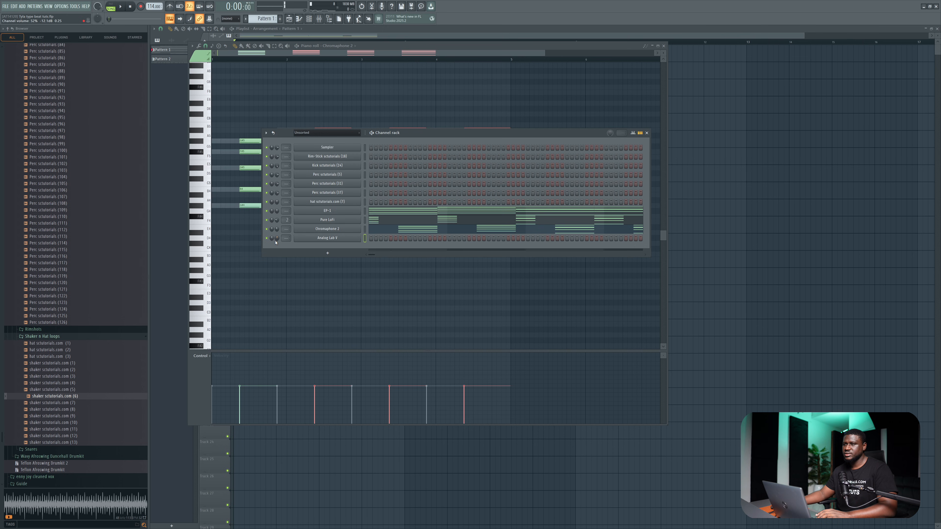
Draw a rising four-note melody above the chords for Analog Lab V, each note about two beats long.
right_click(317, 238)
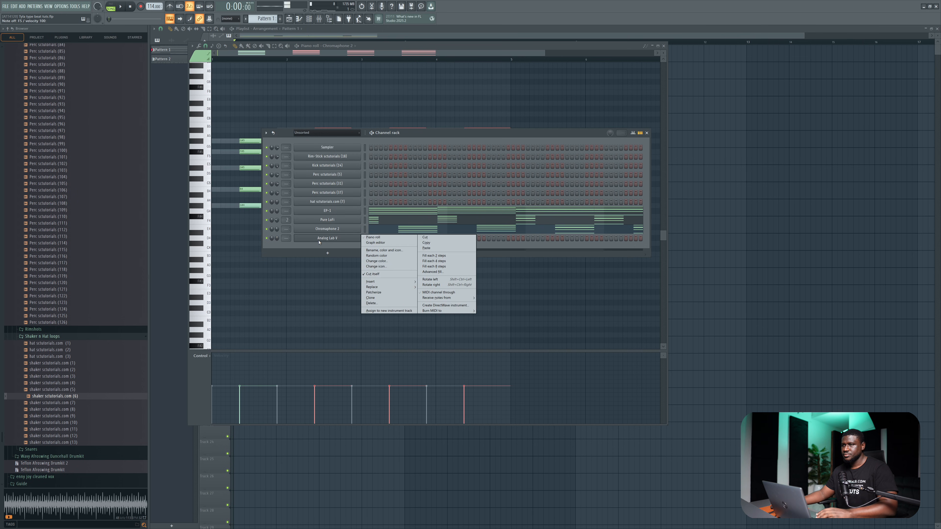
click(373, 237)
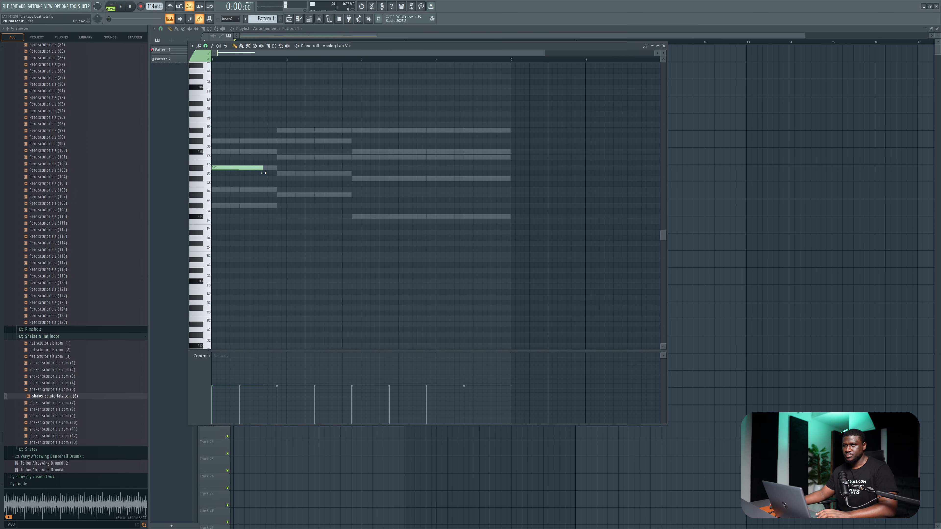
click(280, 173)
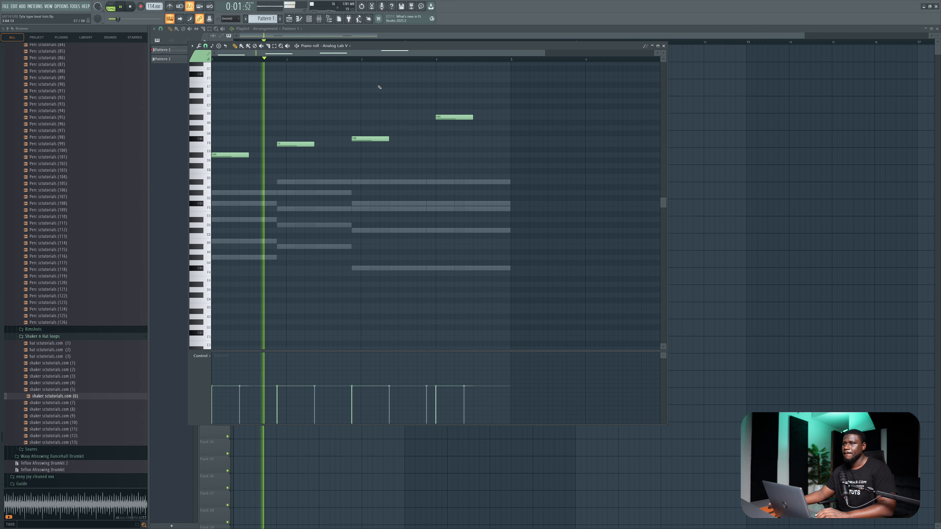
key(F6)
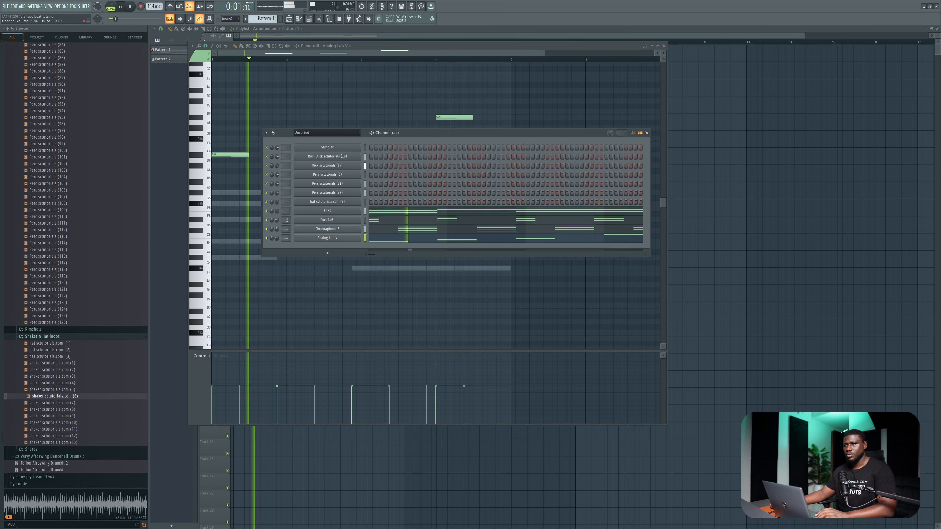
Add an SKY_Keys instrument channel using the Ancient Choir preset from the Vintage Tape category.
key(space)
key(F7)
click(338, 253)
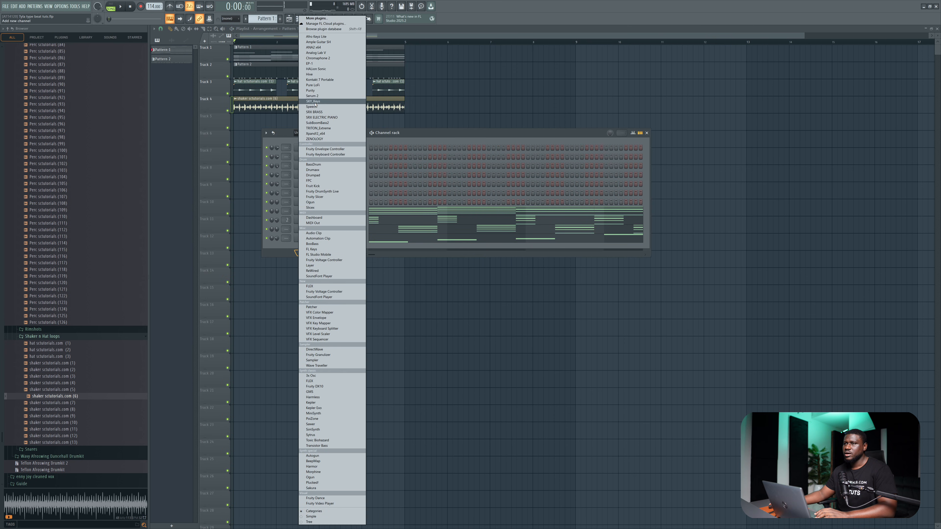
click(314, 101)
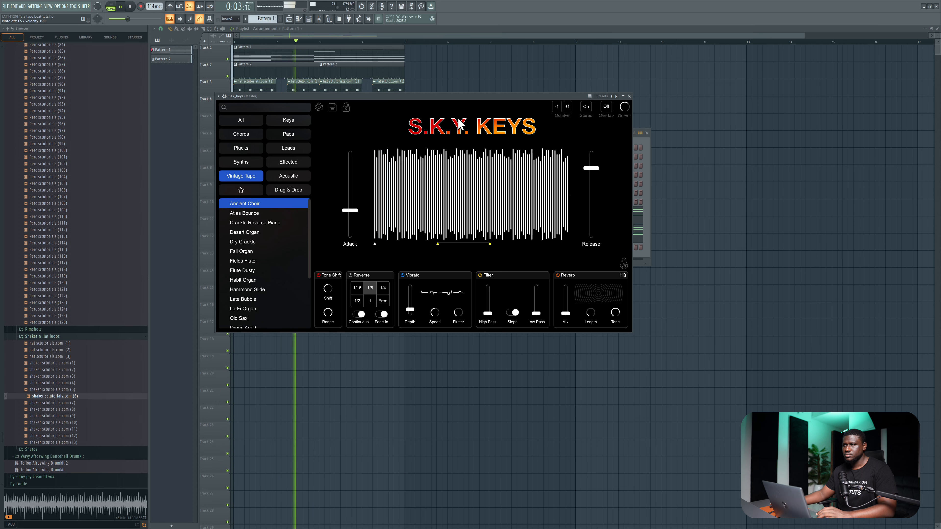
click(630, 96)
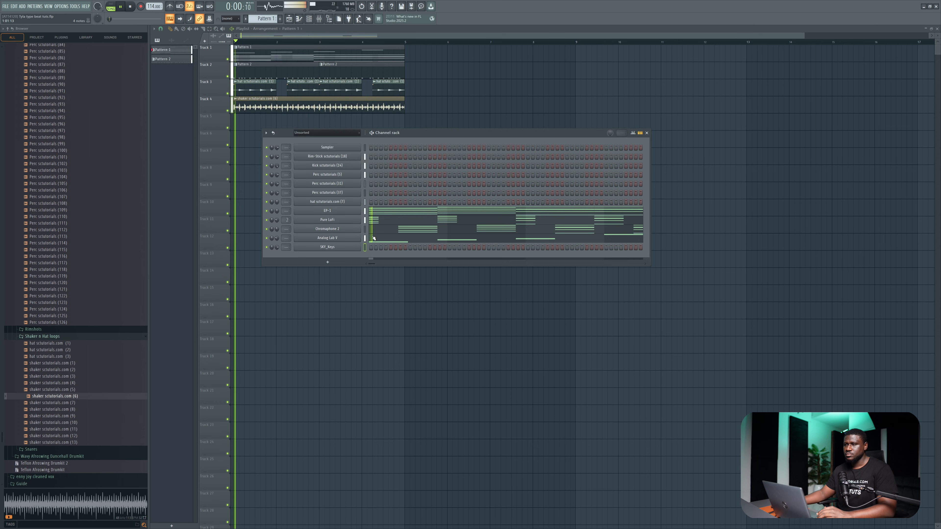
Place one short SKY_Keys note of the same pitch at the start of each of the four bars, checking during playback.
click(373, 246)
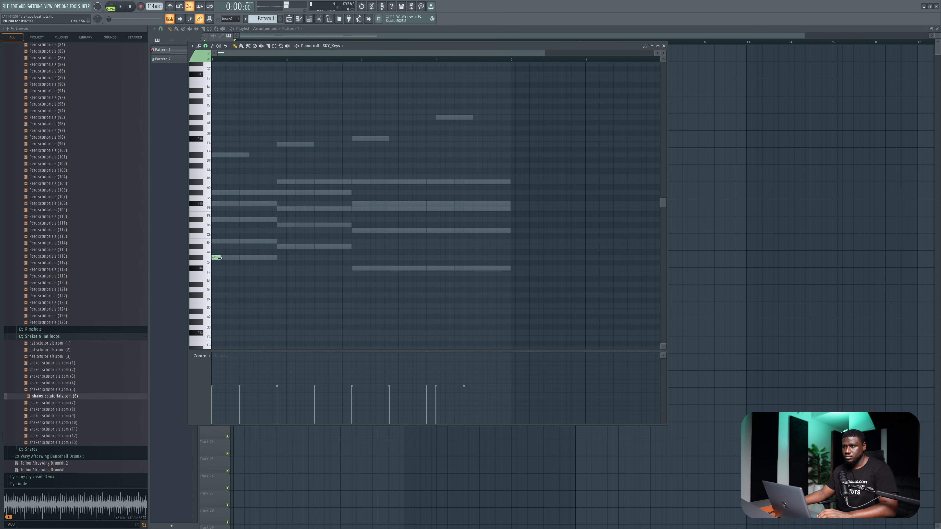
key(space)
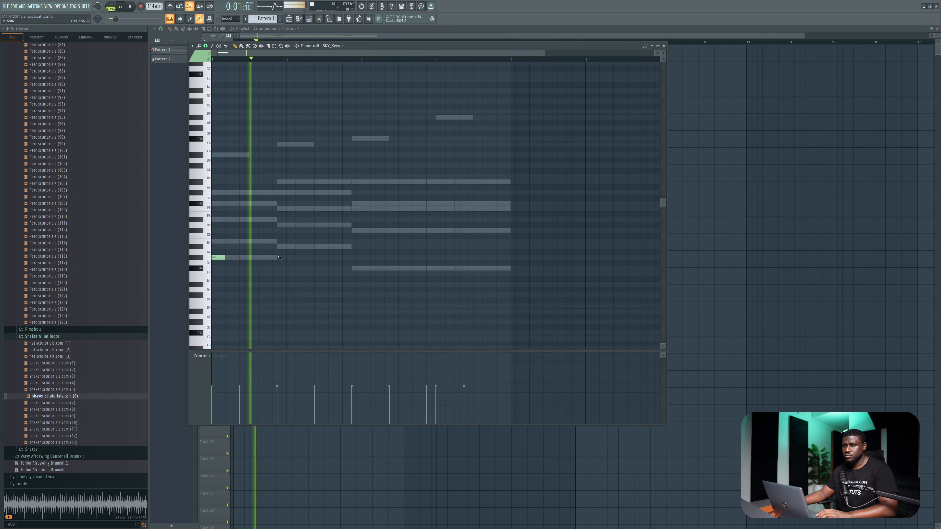
click(288, 257)
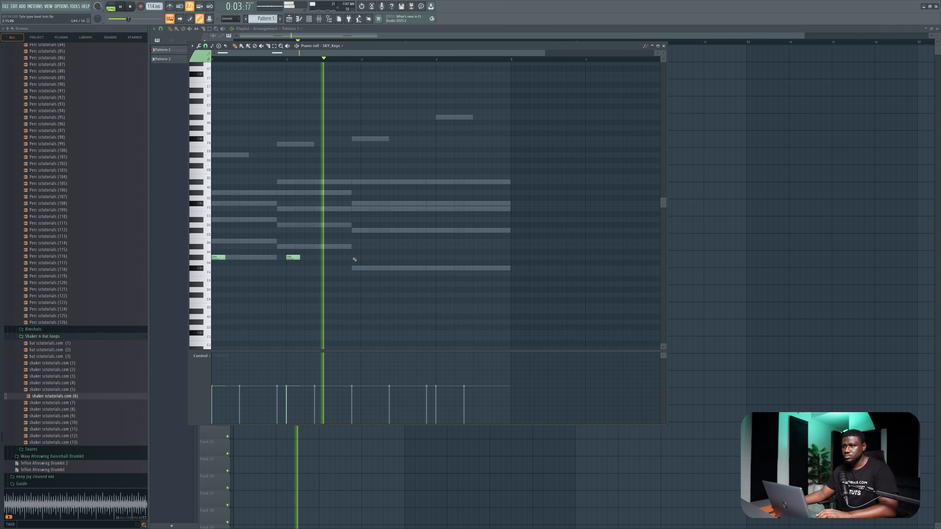
click(362, 259)
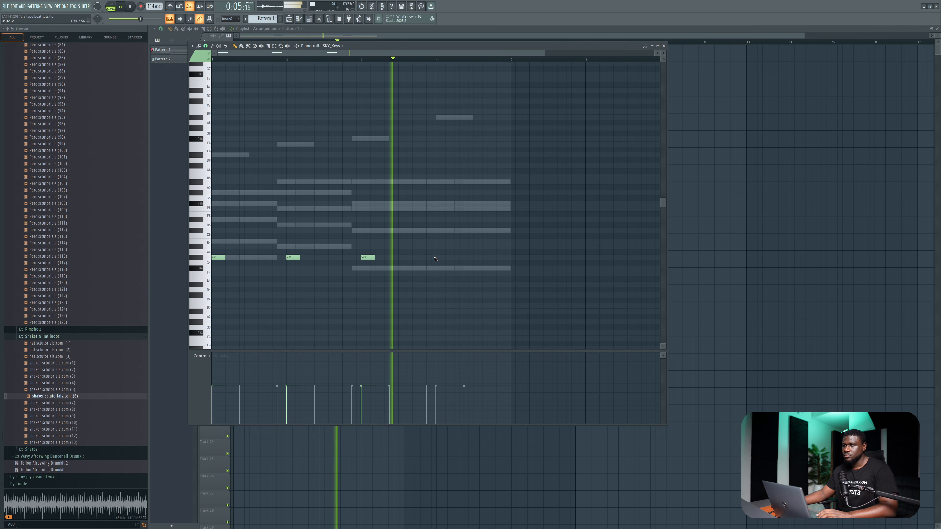
key(space)
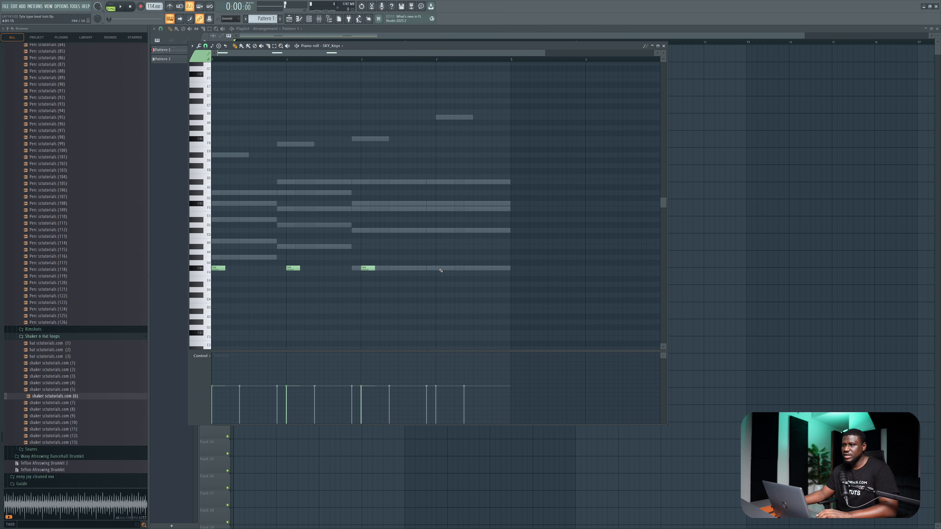
drag(445, 268, 439, 269)
key(space)
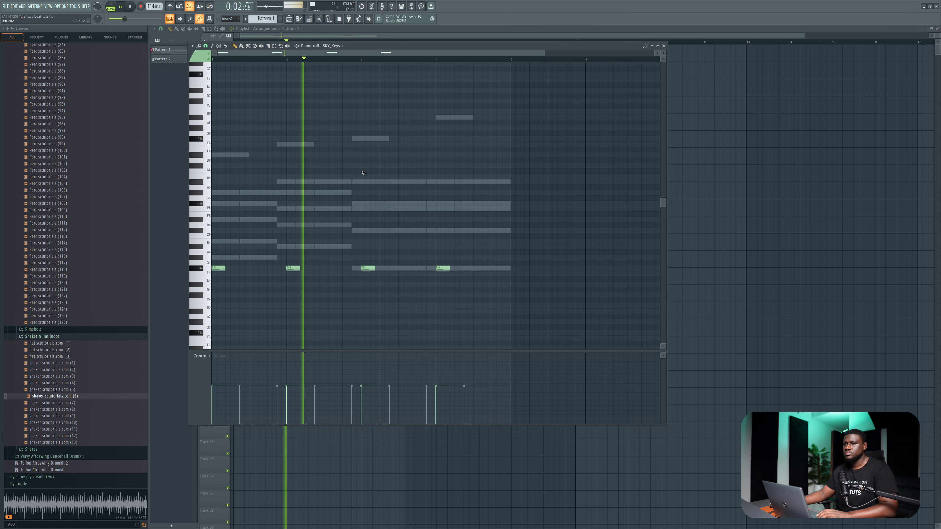
click(663, 46)
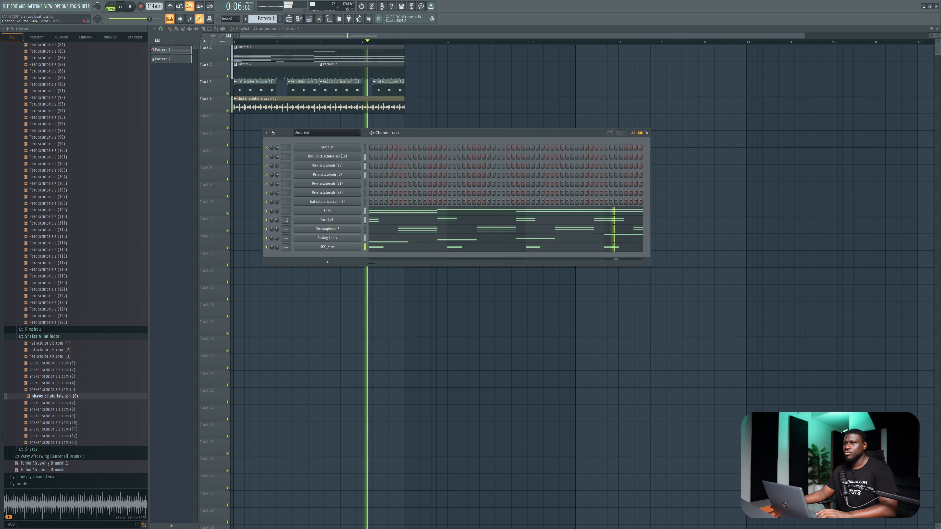
Route SKY_Keys to mixer insert 4 and load Gross Beat in its first effect slot.
click(335, 247)
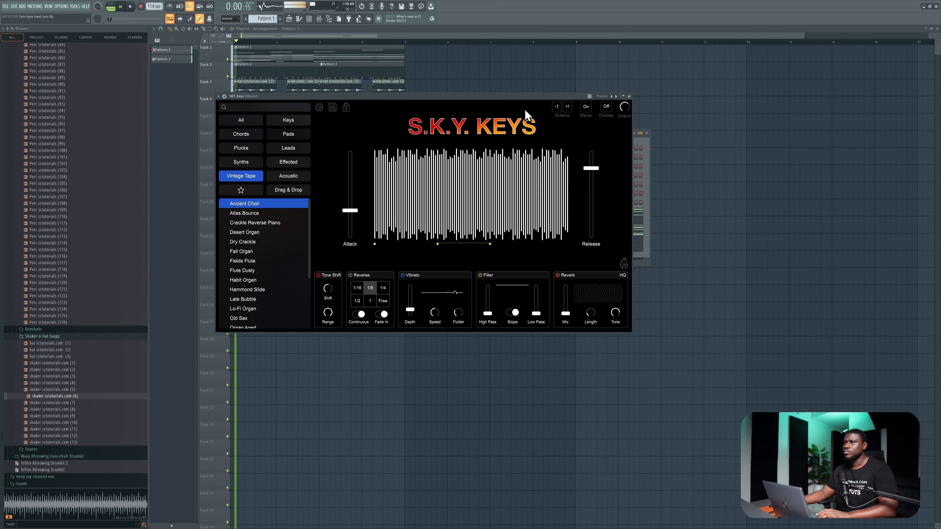
click(629, 96)
key(space)
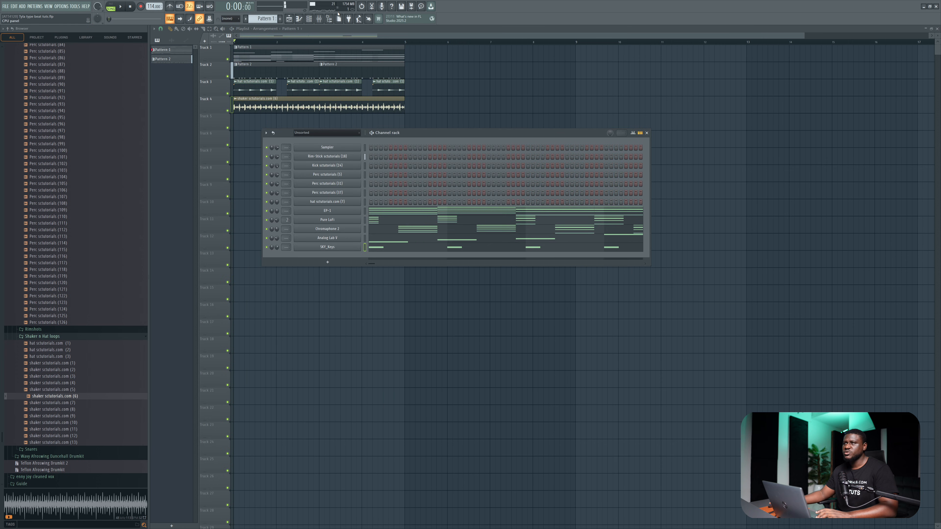
click(318, 20)
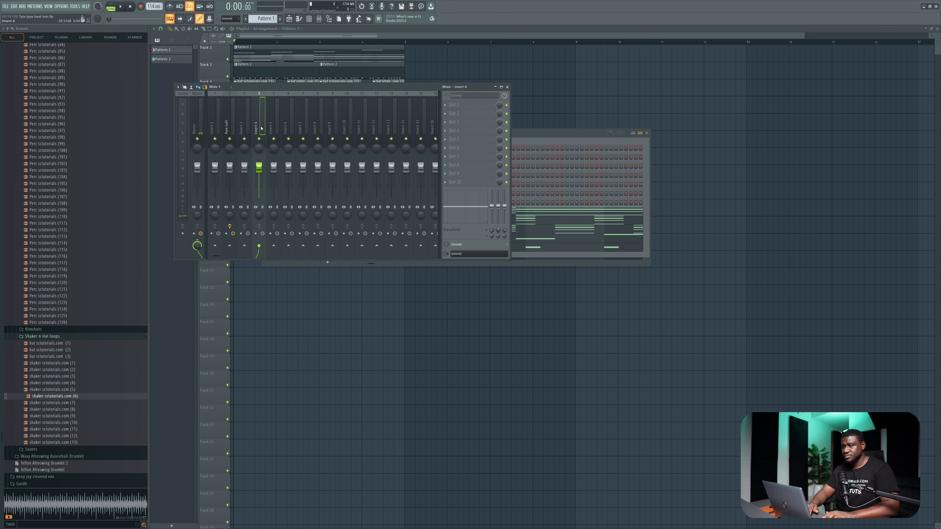
click(451, 105)
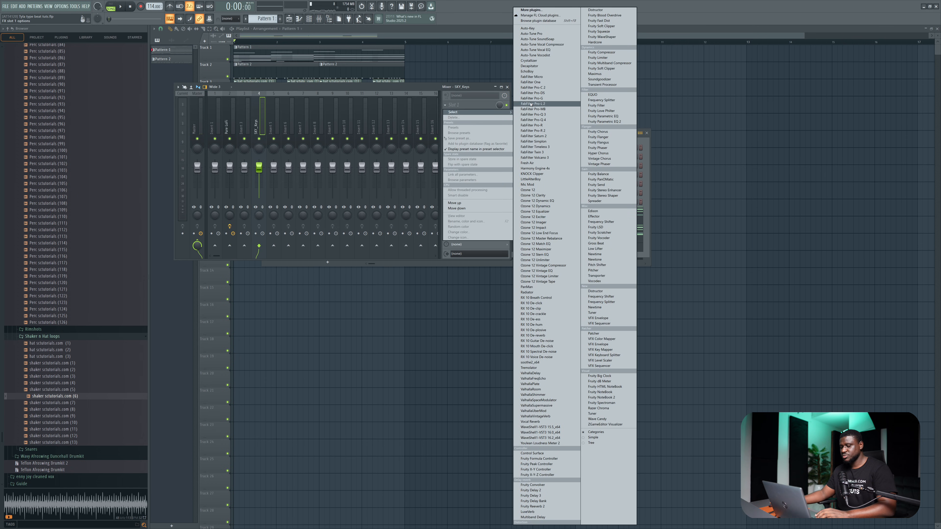
click(596, 243)
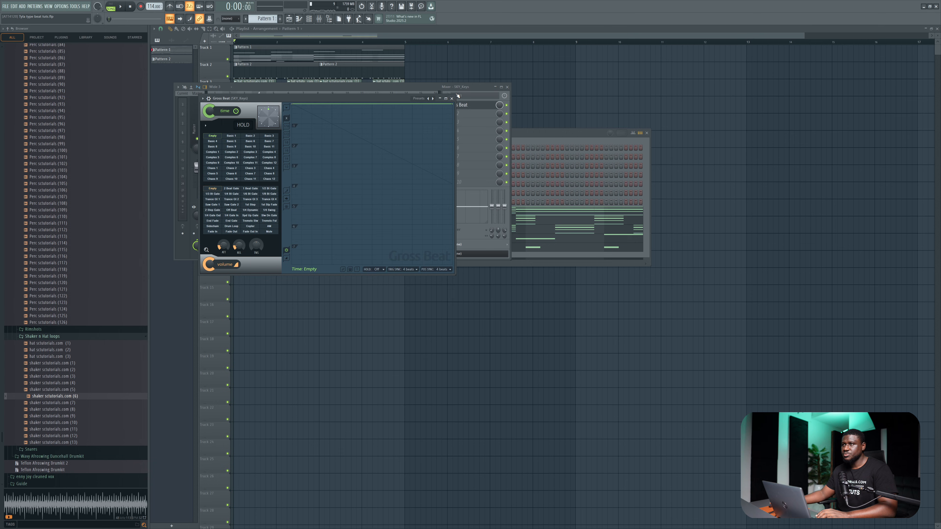
Load the Repeater preset in Gross Beat, select the Sidechain B volume pattern and audition it.
click(433, 99)
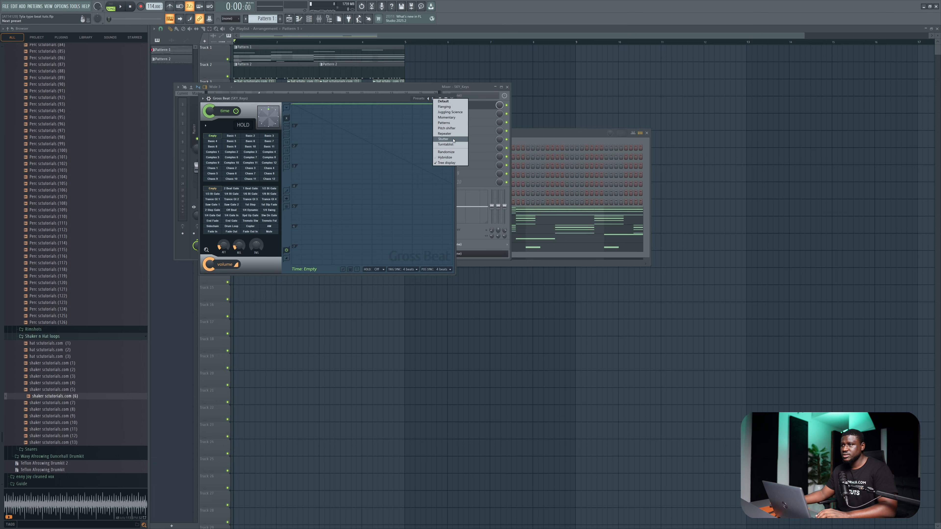
click(446, 133)
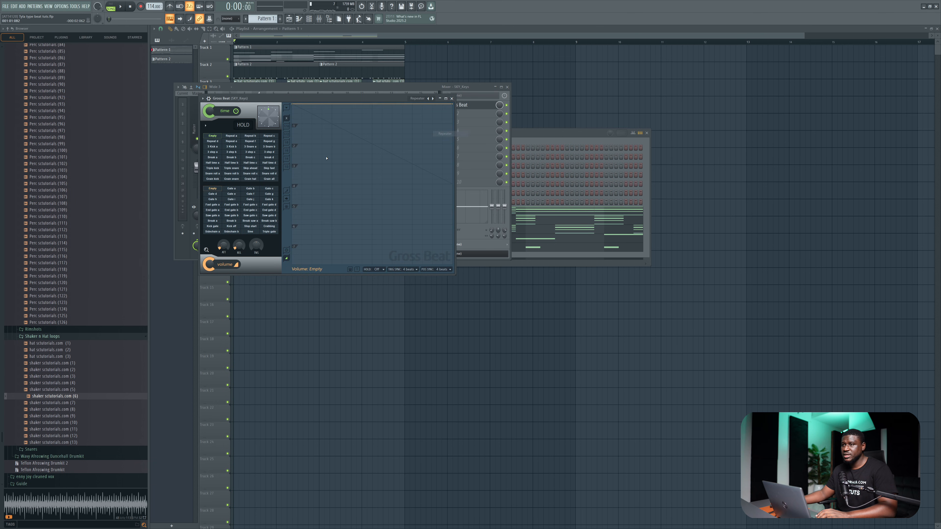
click(212, 232)
click(230, 232)
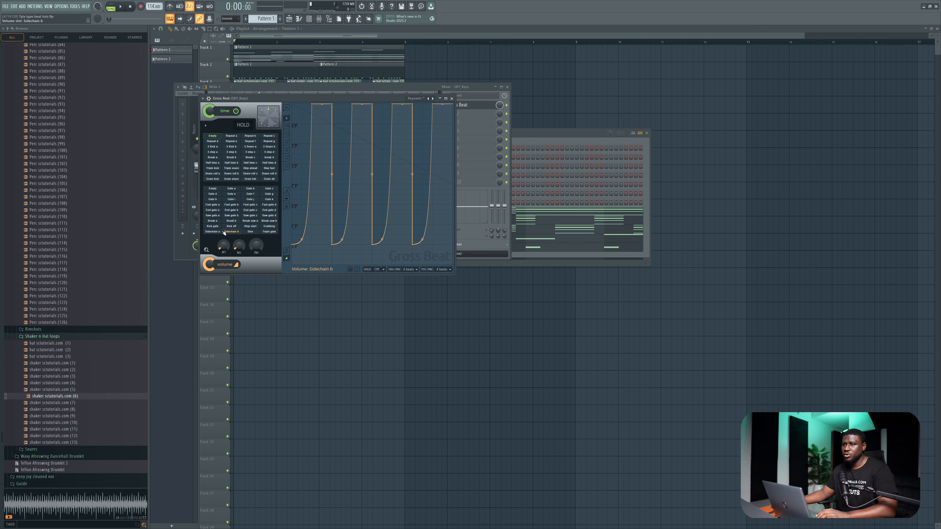
key(space)
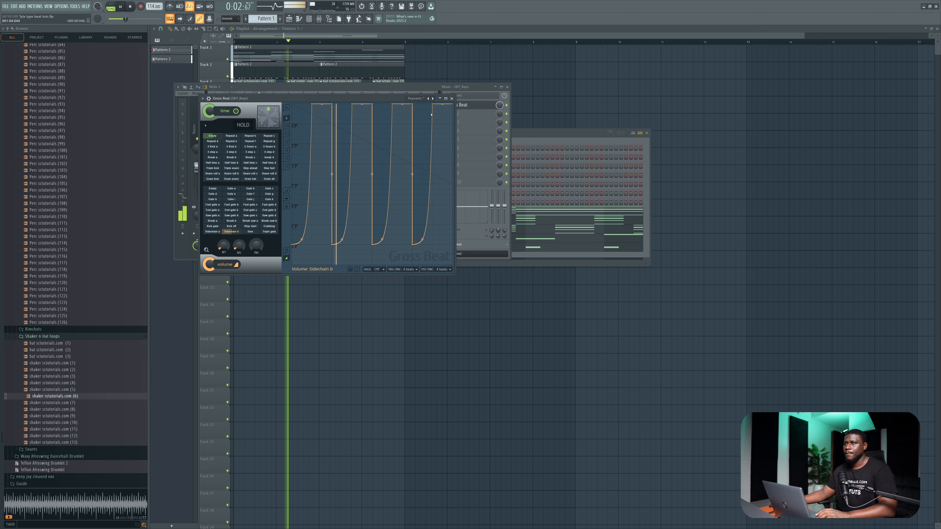
click(451, 99)
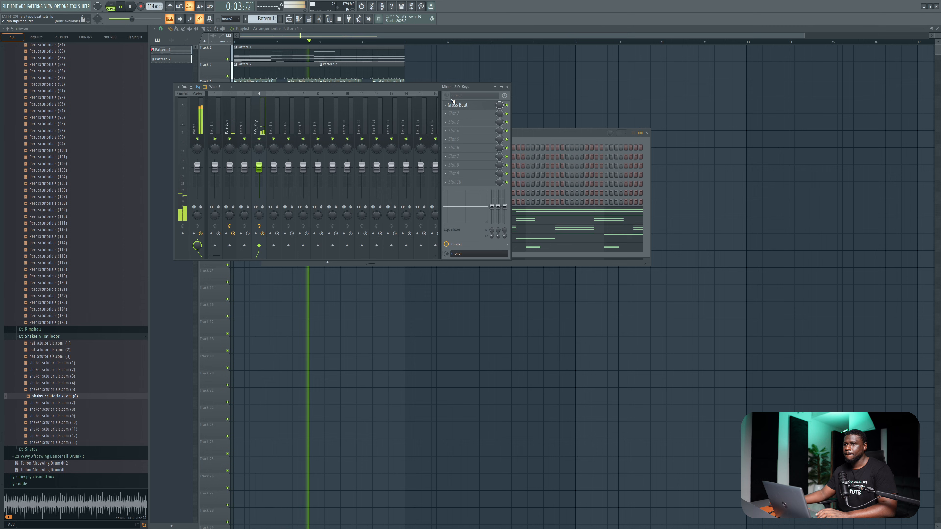
Add a second Analog Lab V instrument channel and open its Explore preset list.
click(535, 137)
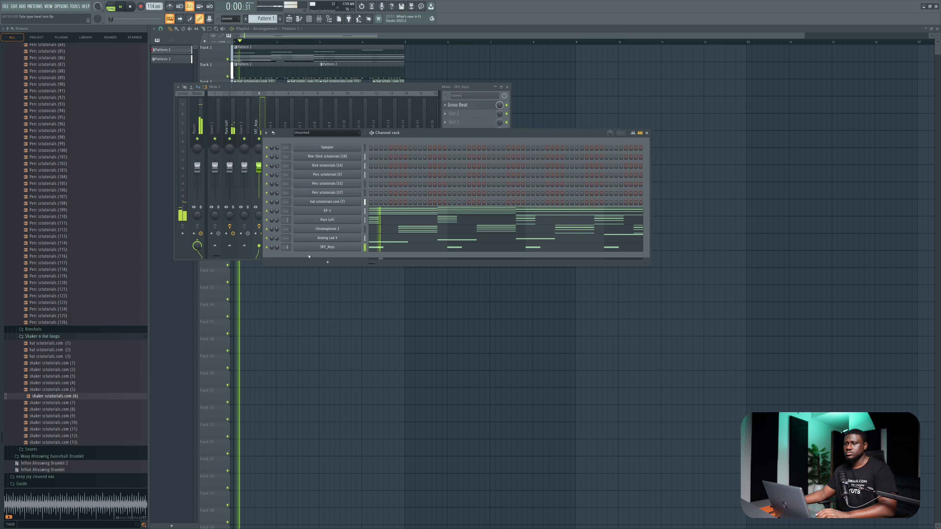
key(space)
click(327, 262)
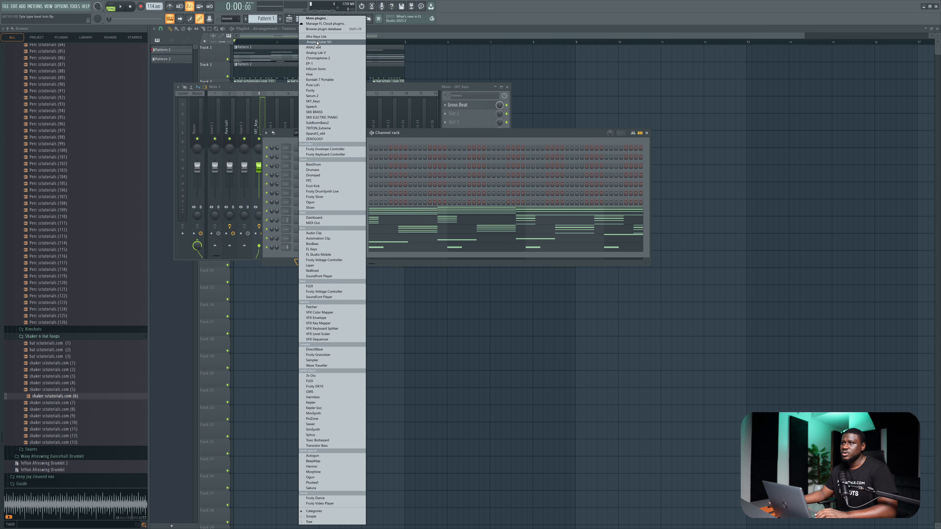
click(317, 53)
click(231, 133)
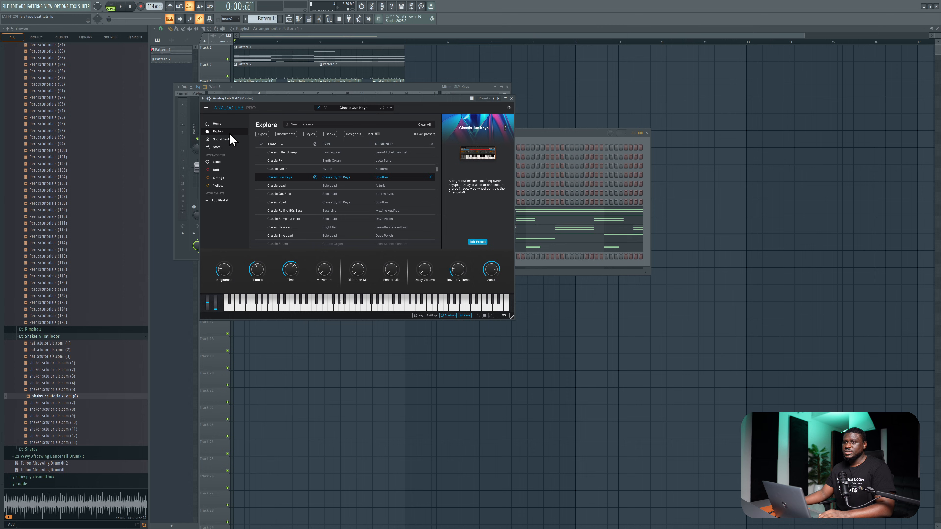
Filter the second Analog Lab V's presets by Keys and Soft and load 37 Xylophone.
click(263, 135)
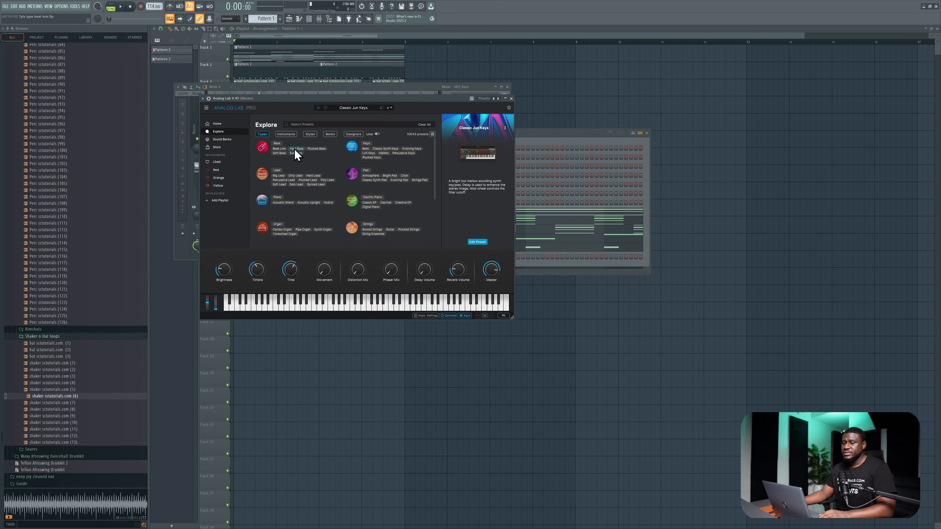
click(366, 144)
click(310, 134)
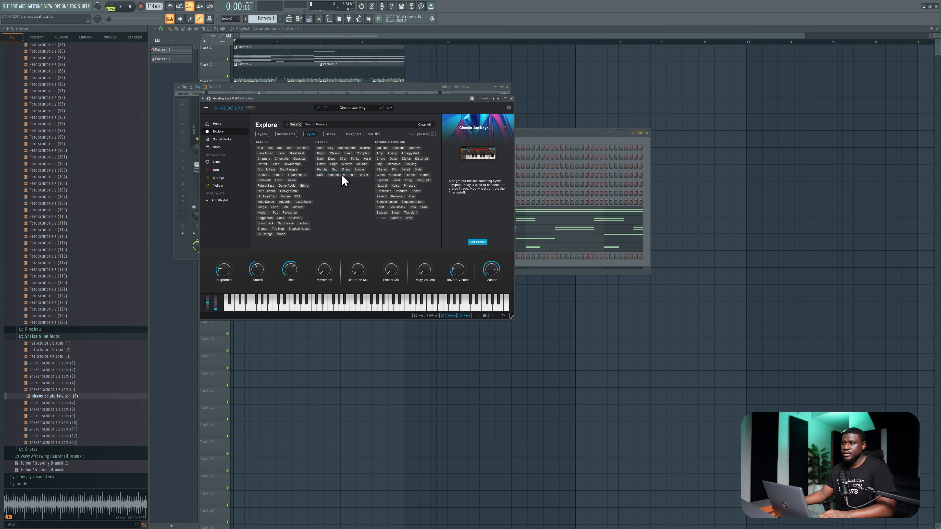
click(318, 175)
drag(336, 100, 375, 104)
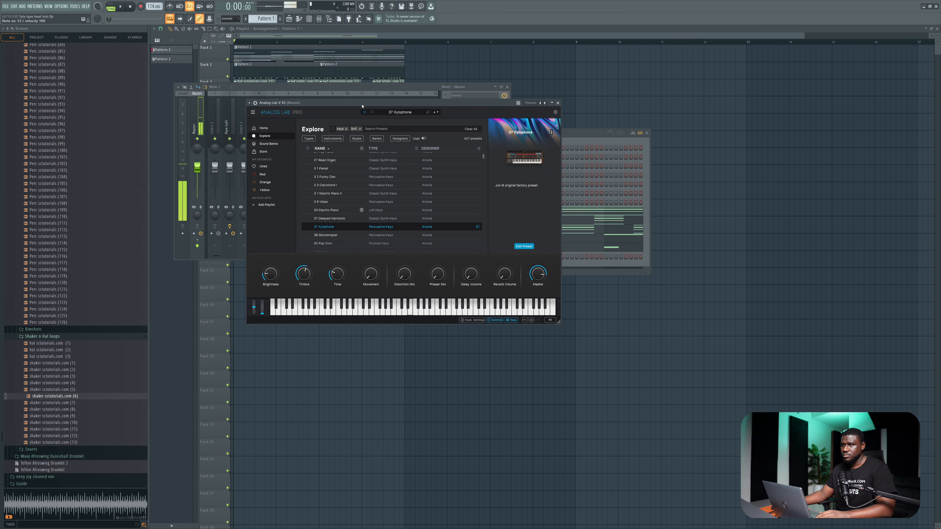
click(558, 103)
Open the second Analog Lab V's piano roll and place two rising xylophone notes in bar 1, starting the first earlier than drawn.
right_click(334, 259)
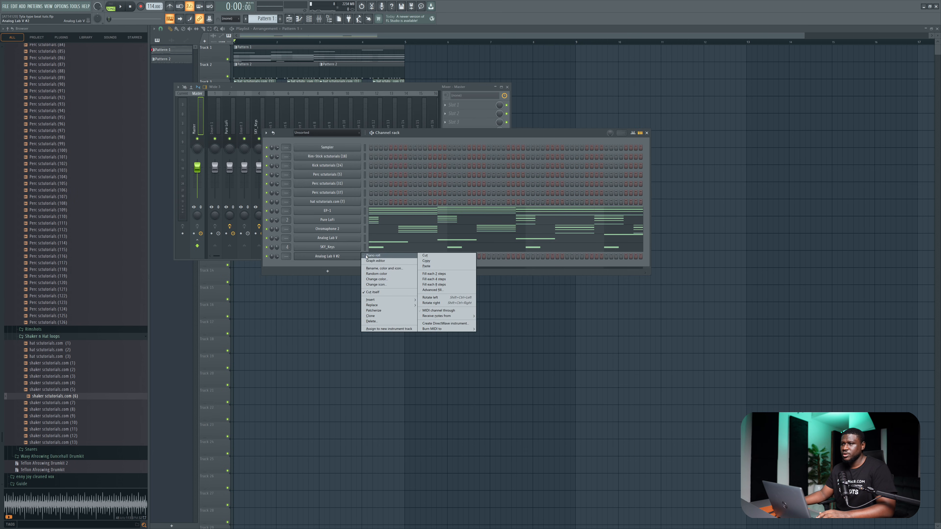
click(371, 257)
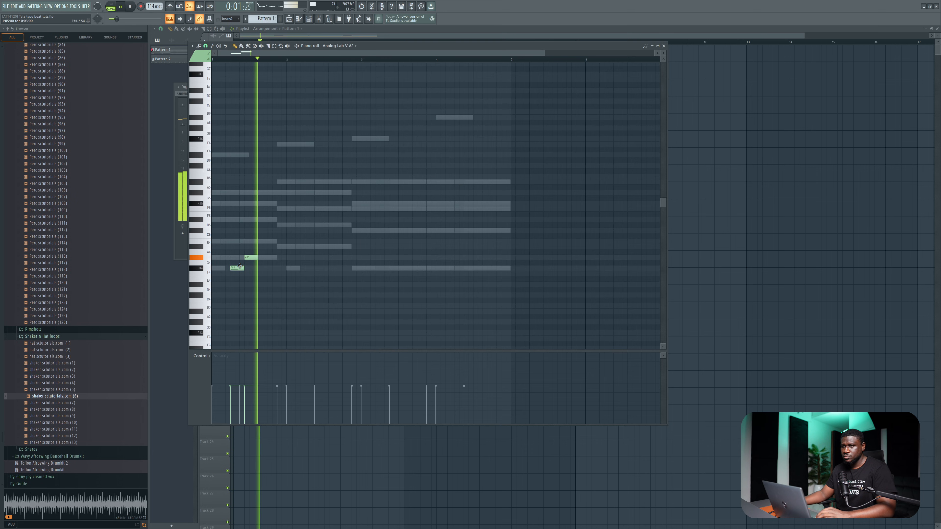
key(space)
key(space)
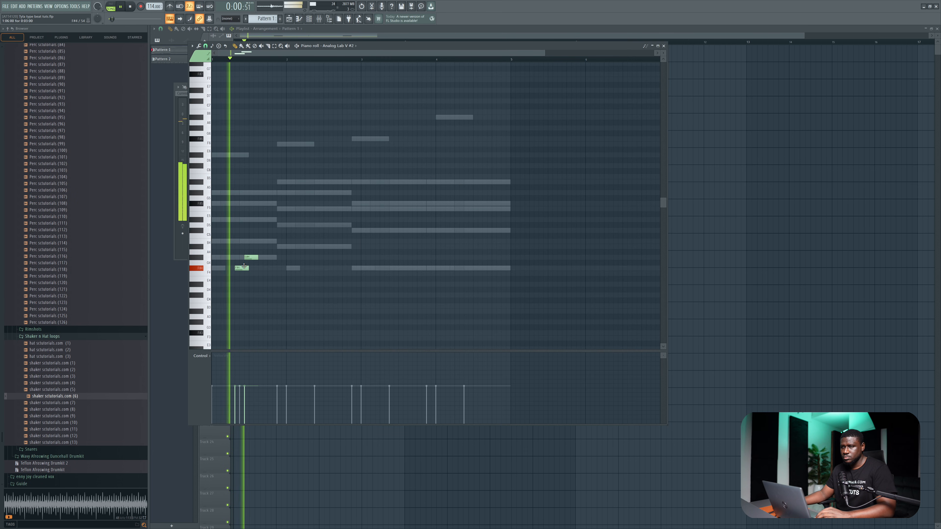
key(space)
drag(244, 266, 239, 264)
key(space)
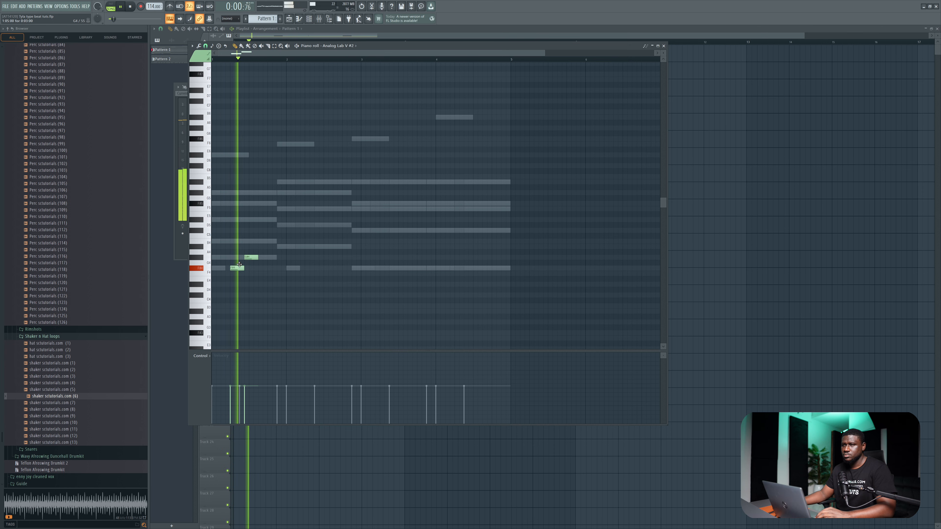
key(space)
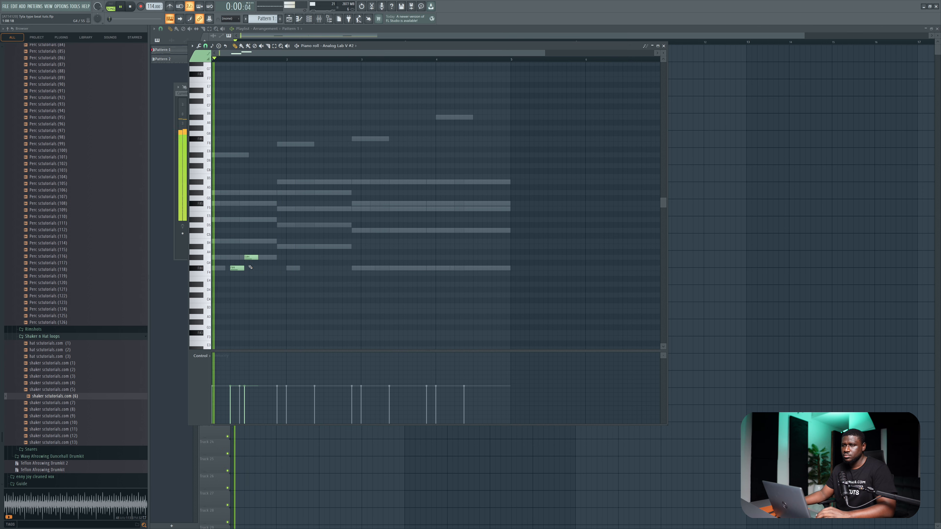
Repeat the two-note xylophone phrase in bar 3, nudging both notes slightly earlier to fit the groove.
click(389, 268)
key(space)
drag(390, 268, 380, 268)
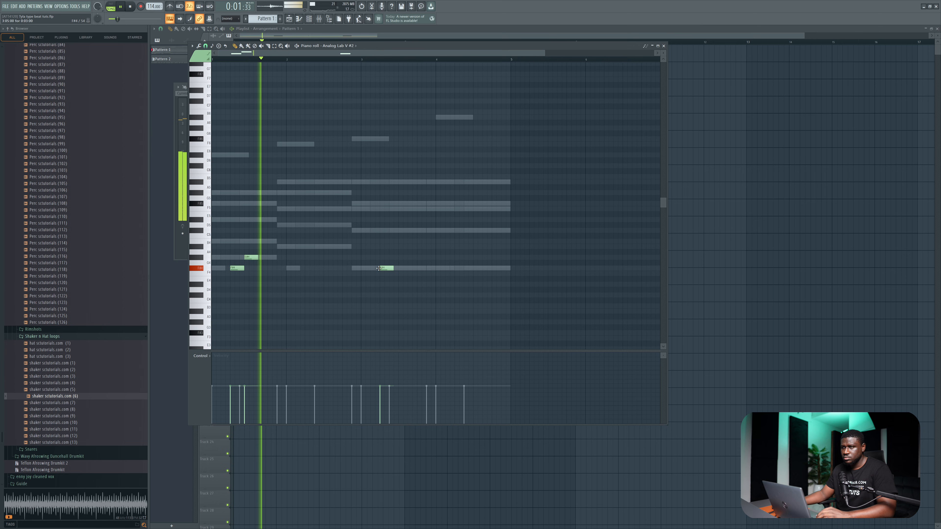
click(403, 257)
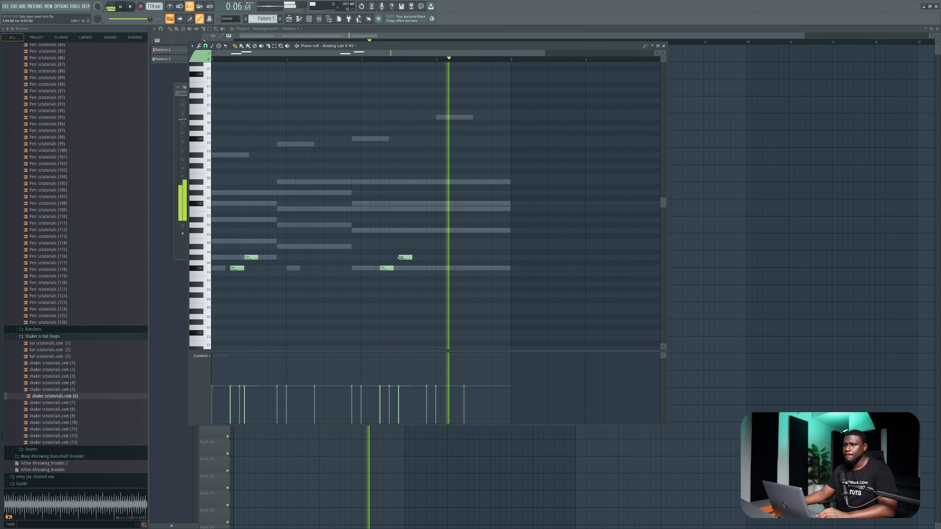
drag(404, 257, 400, 257)
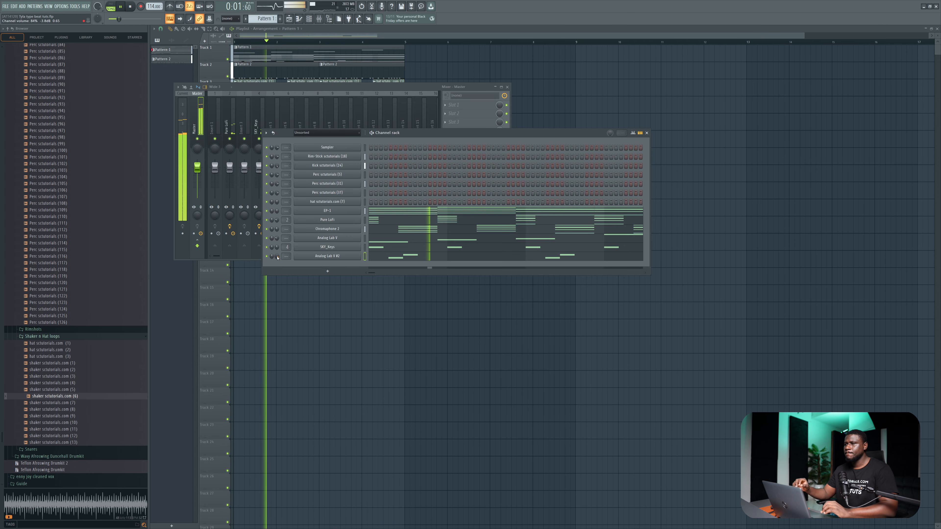
Add a second SKY_Keys instrument channel and load the Clean Thumb Piano preset from the Plucks category.
key(space)
click(323, 273)
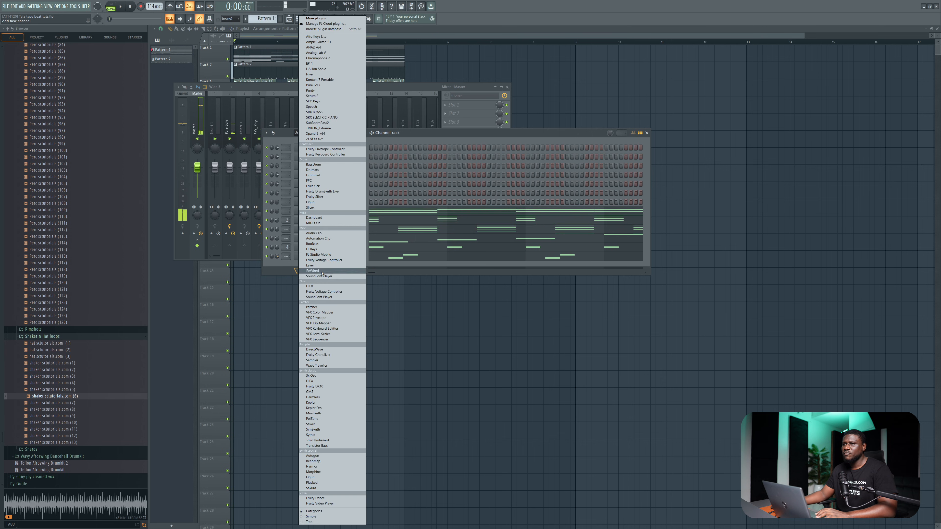
click(318, 103)
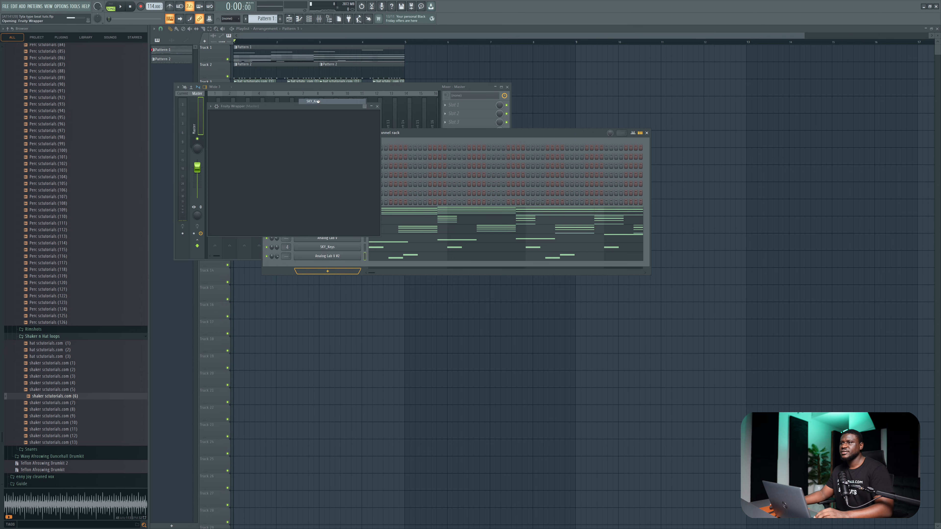
click(235, 155)
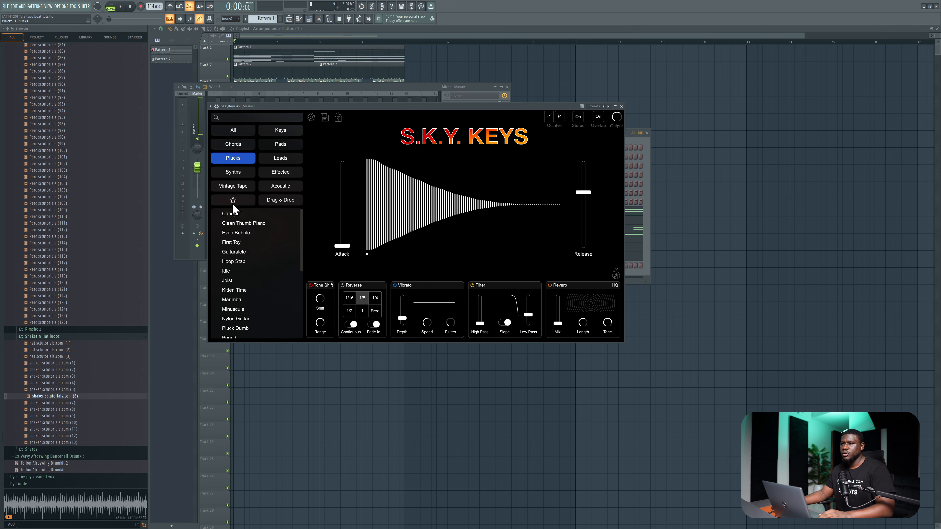
click(232, 214)
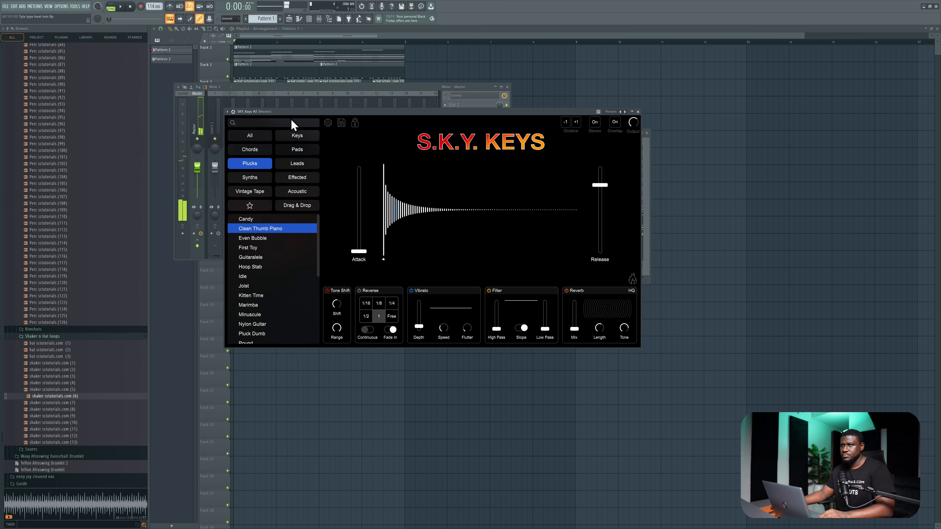
click(637, 111)
Open the second SKY_Keys' piano roll and place four short same-pitch notes half a bar apart across bars 1 and 2.
key(space)
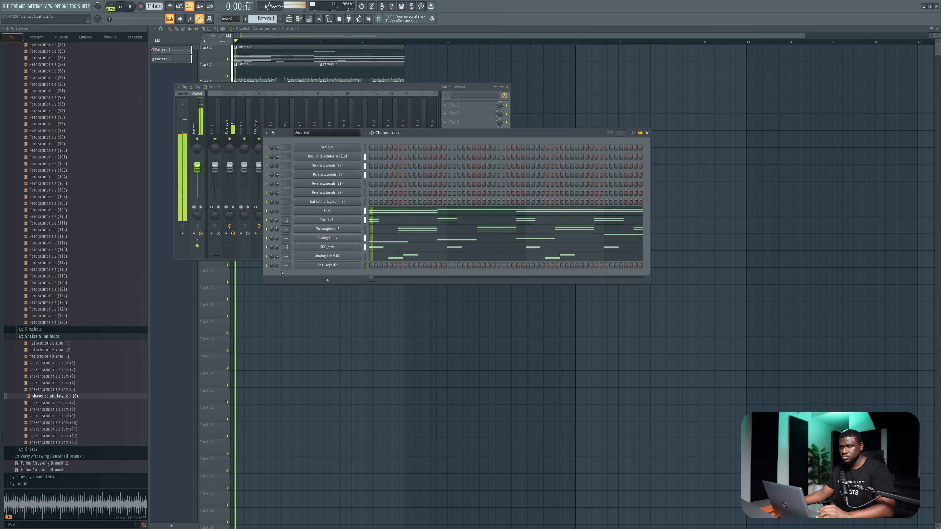
right_click(325, 268)
click(375, 268)
click(225, 264)
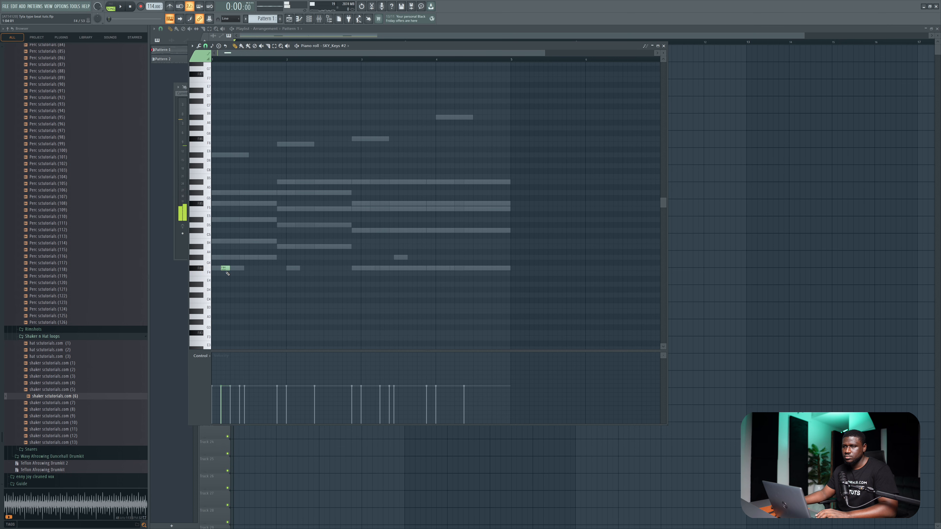
key(space)
click(261, 268)
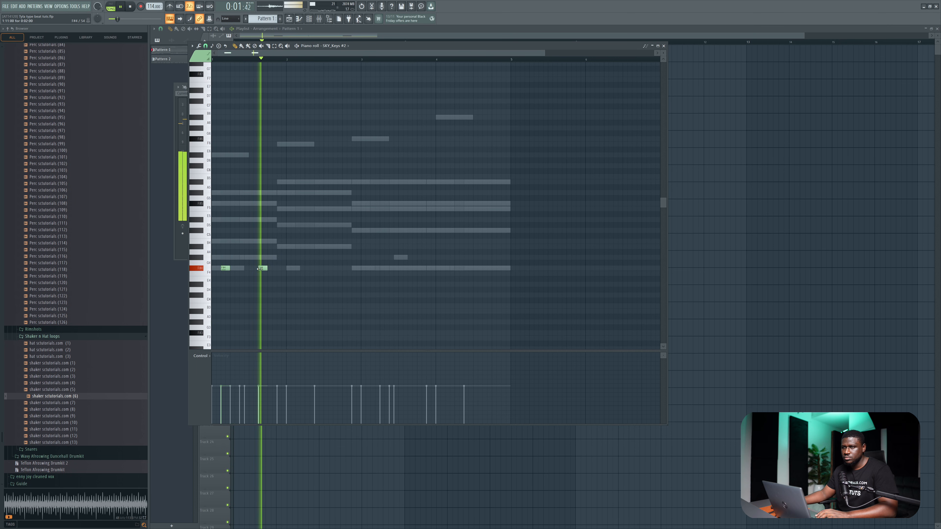
click(296, 268)
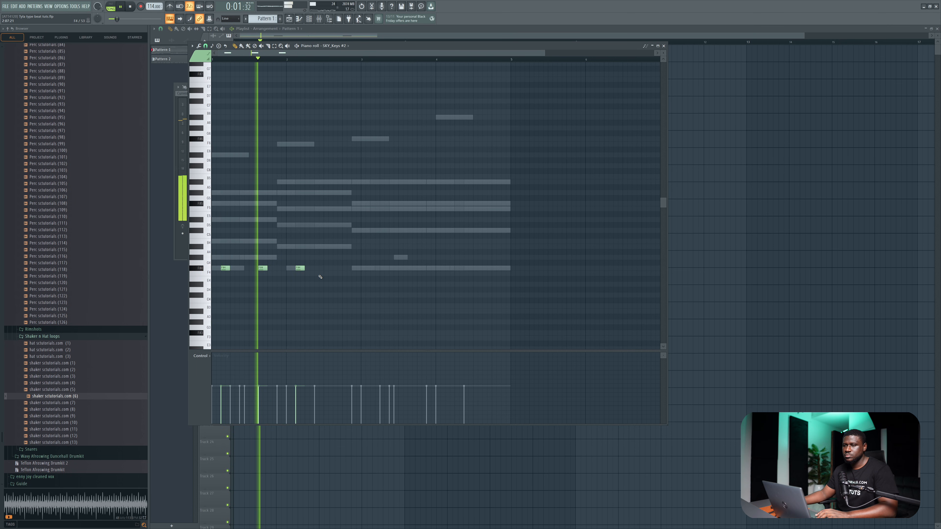
click(333, 268)
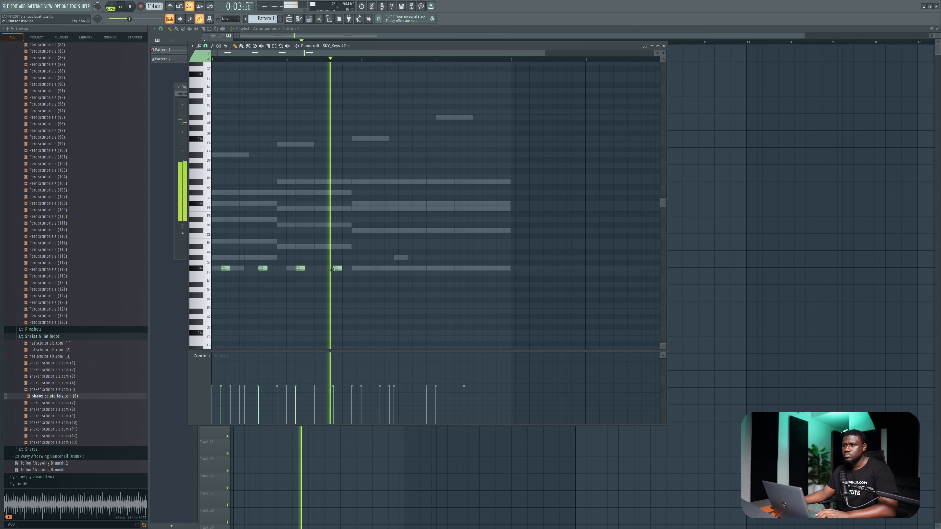
Duplicate the four short SKY_Keys notes into bars 3 and 4, removing the extra single note, and audition the pattern.
key(space)
click(375, 269)
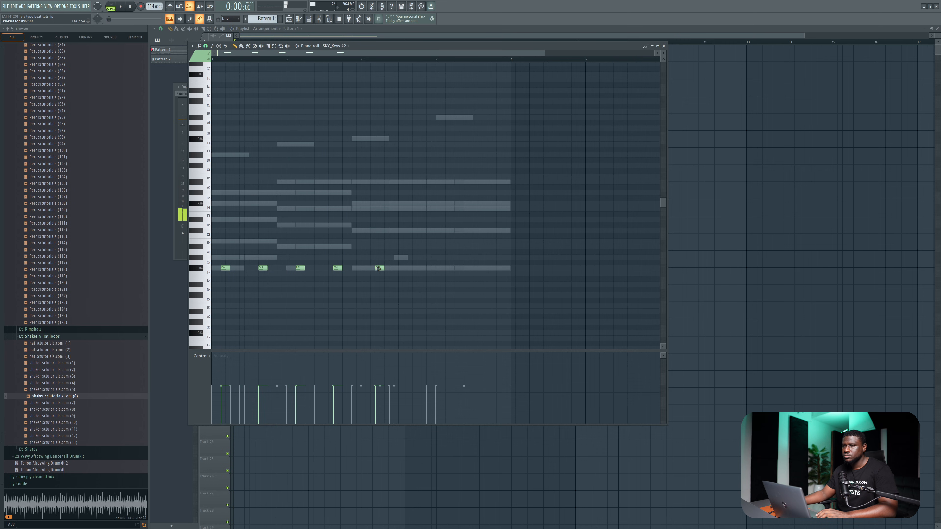
drag(375, 261, 207, 283)
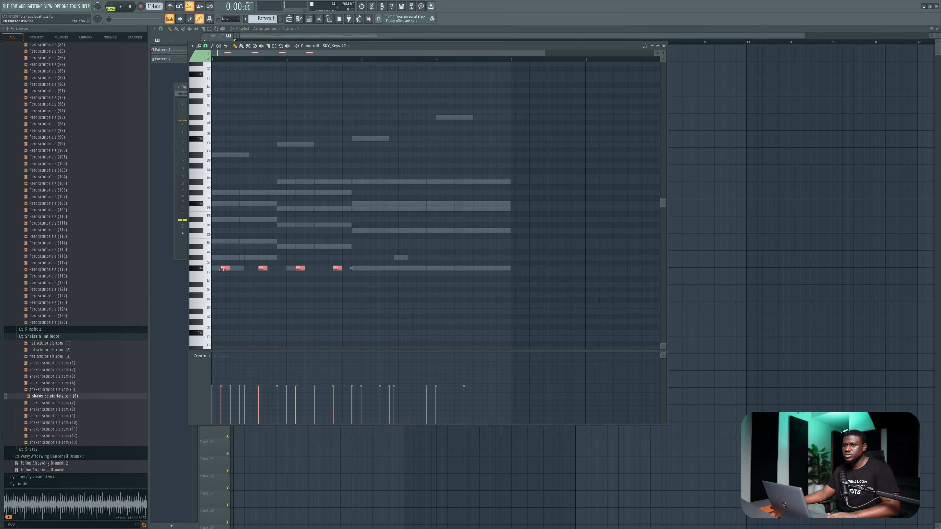
drag(341, 272, 374, 272)
key(space)
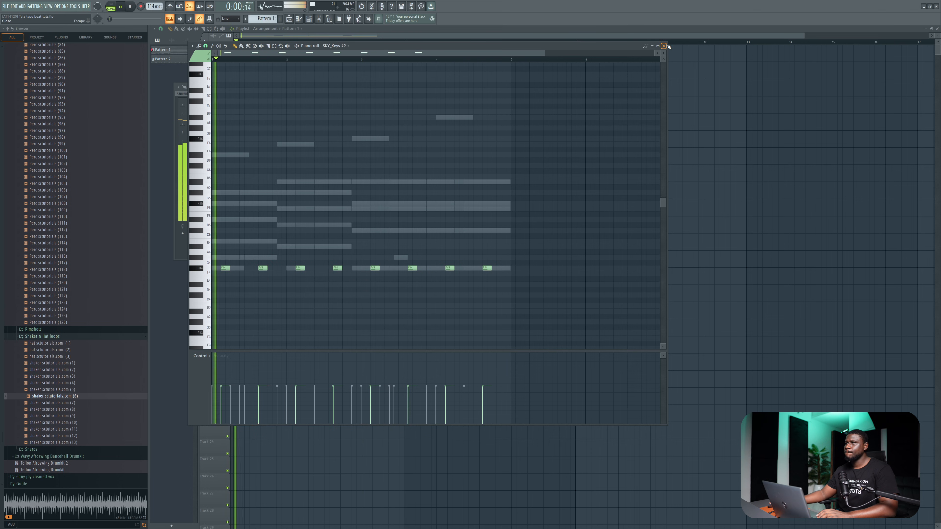
key(F7)
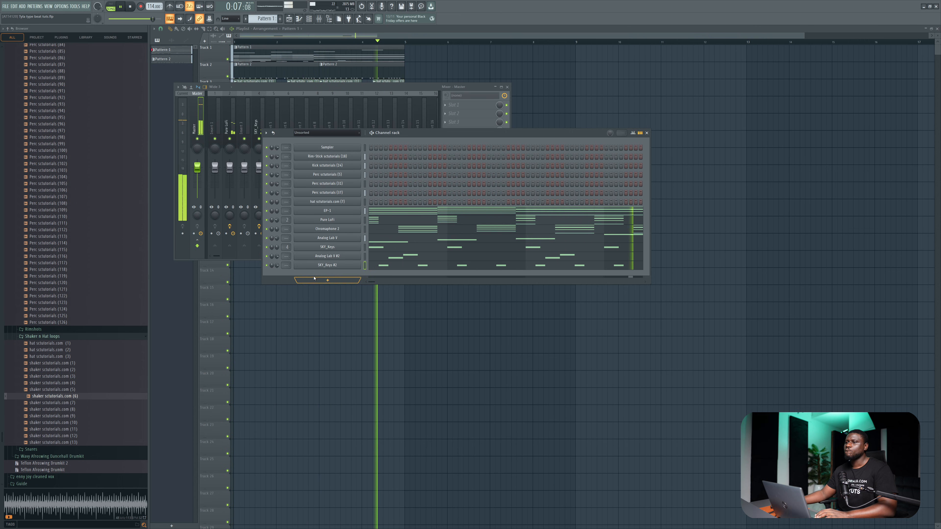
Add a Hive instrument channel and load the Blisswave preset.
key(space)
click(328, 280)
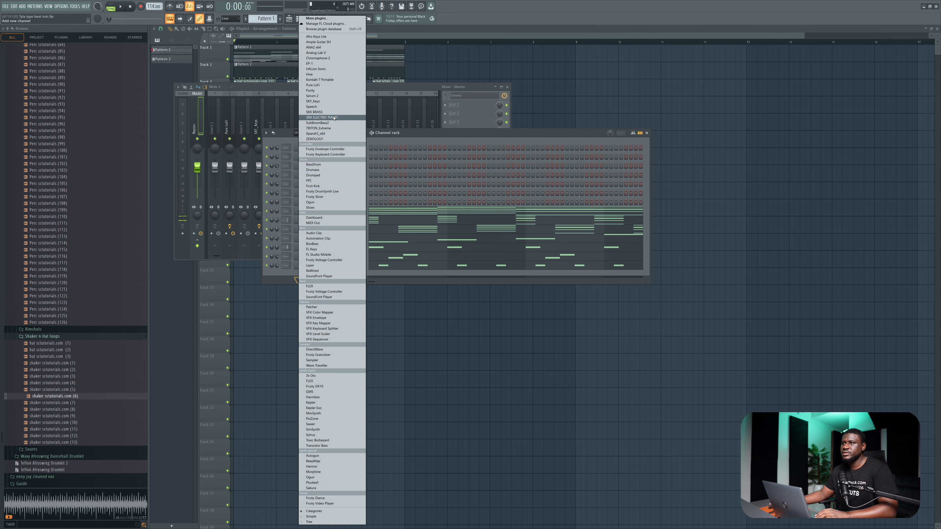
click(330, 74)
click(285, 60)
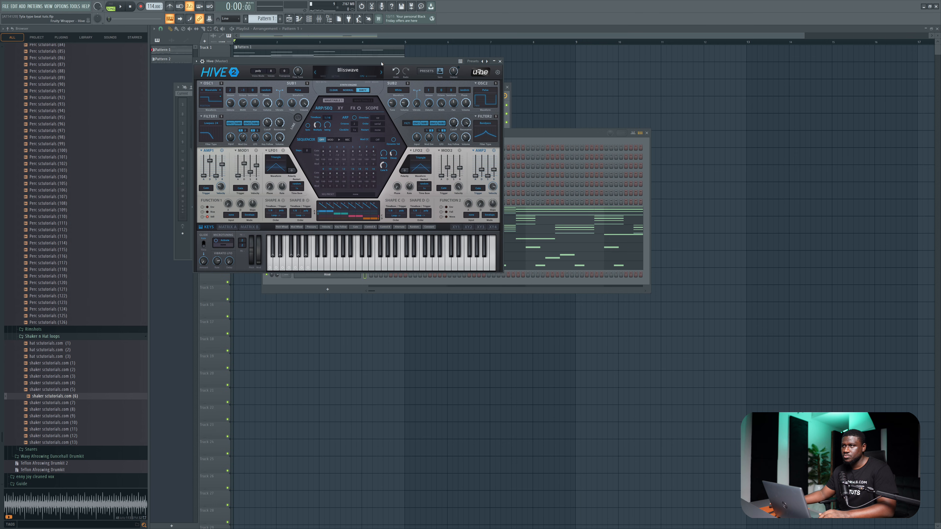
drag(381, 64, 384, 64)
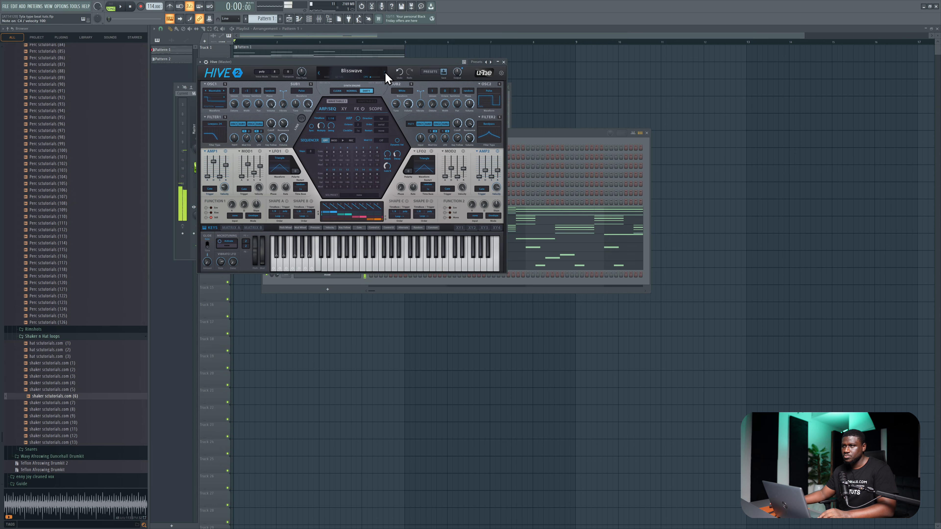
click(505, 62)
Draw four long sustained notes in Hive's piano roll, following the lowest chord notes across all four bars.
right_click(336, 276)
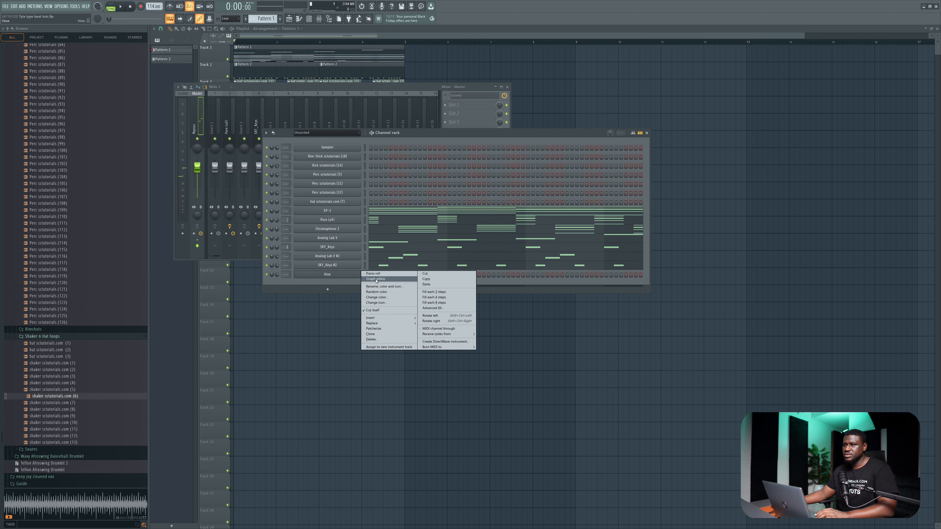
click(374, 280)
key(space)
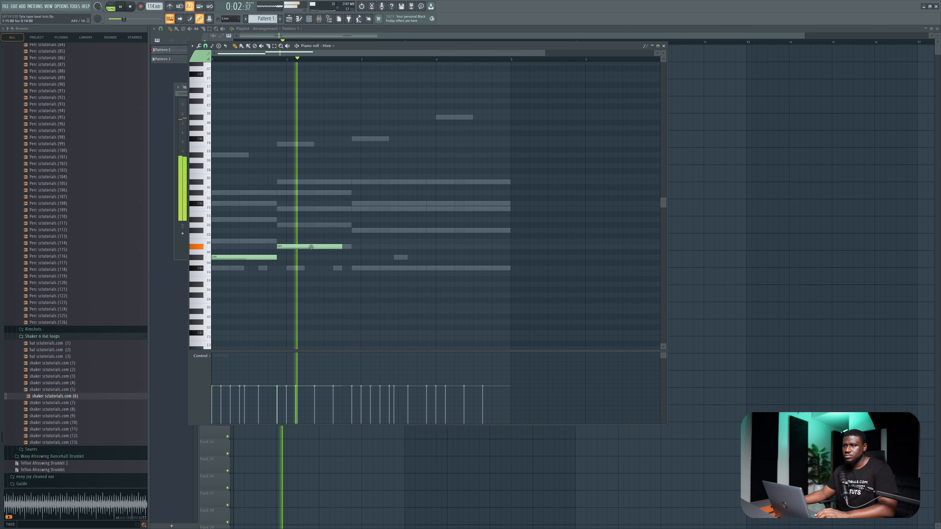
key(space)
key(space)
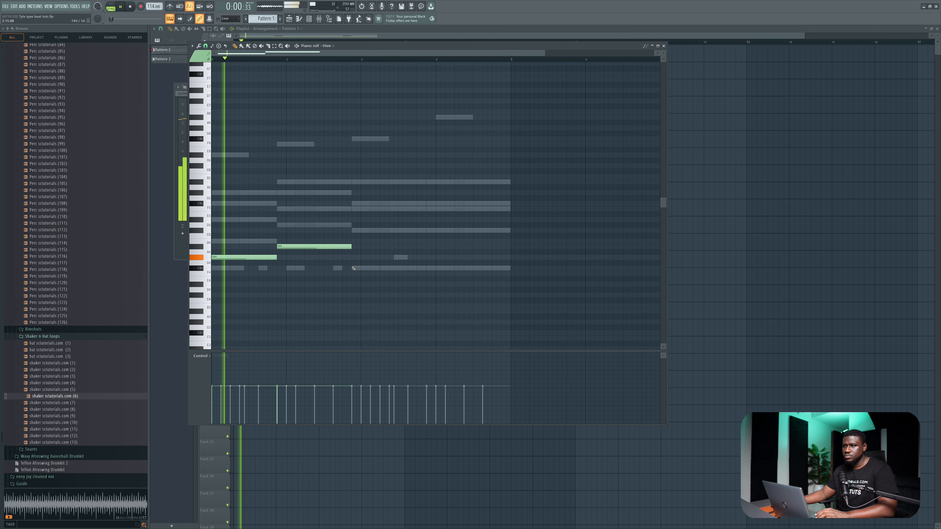
drag(427, 270, 427, 267)
click(422, 272)
drag(495, 268, 510, 269)
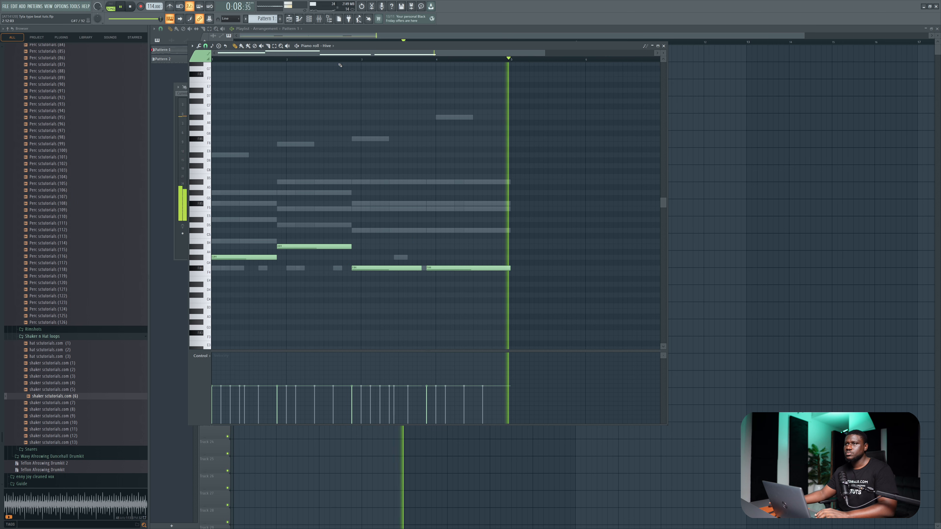
Reopen Hive from the channel rack, change its preset to Brassy Joe and audition it with the beat.
key(F6)
key(space)
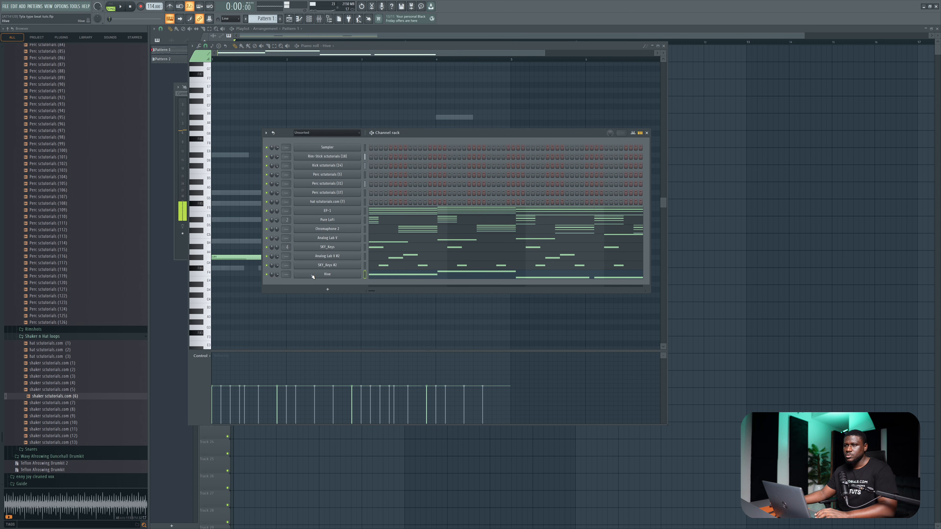
click(304, 274)
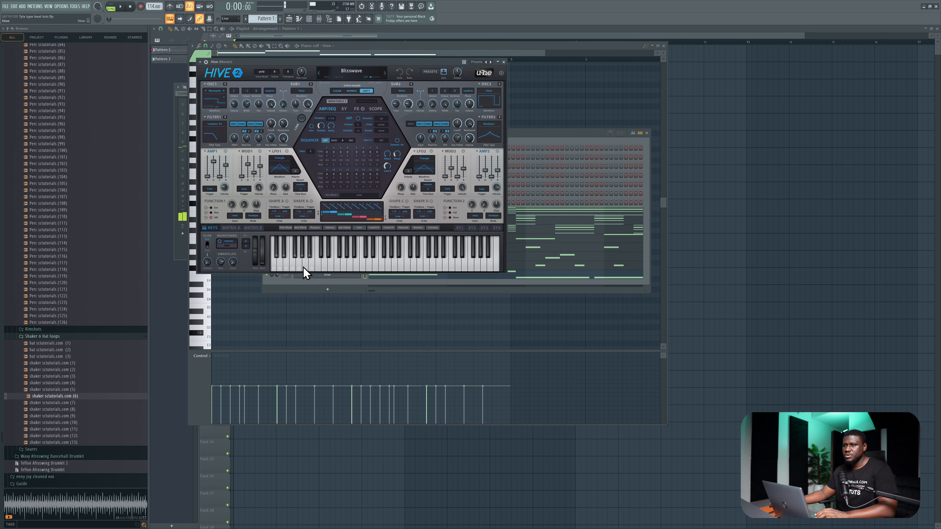
click(385, 74)
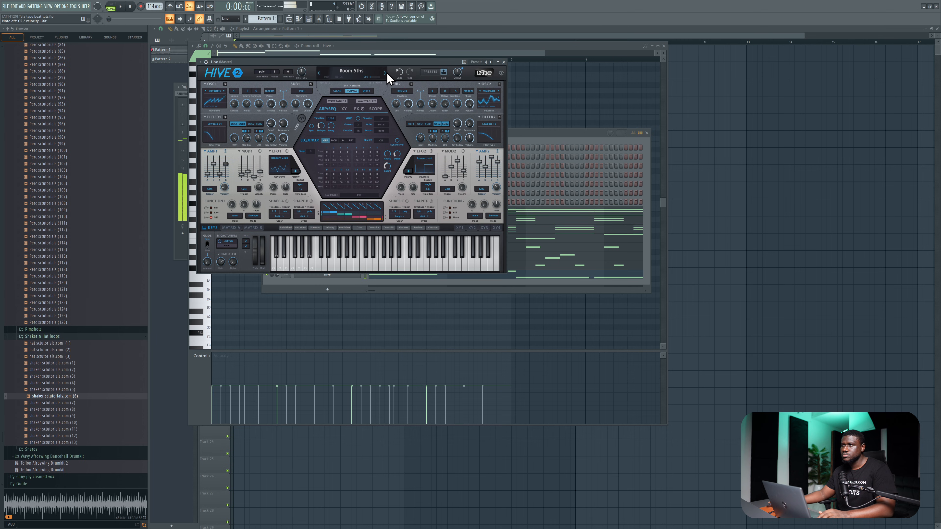
click(385, 74)
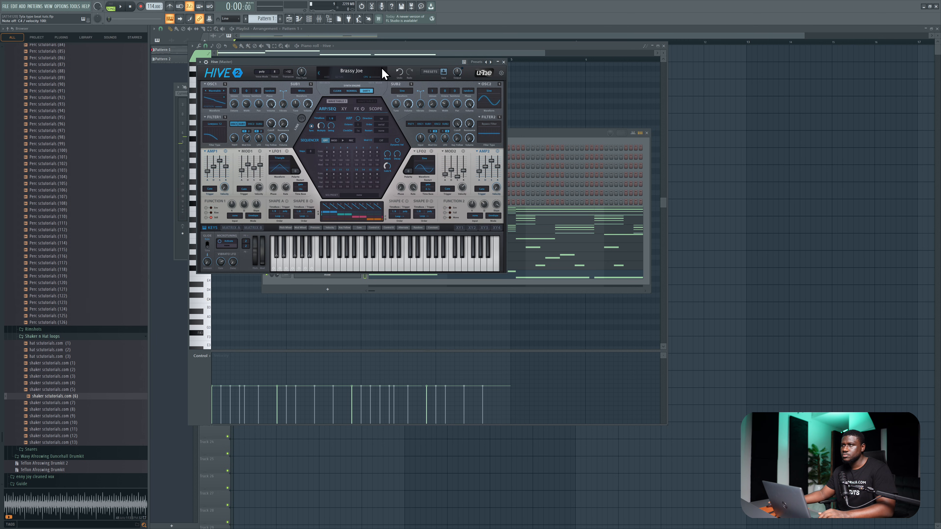
key(z)
drag(379, 62, 380, 64)
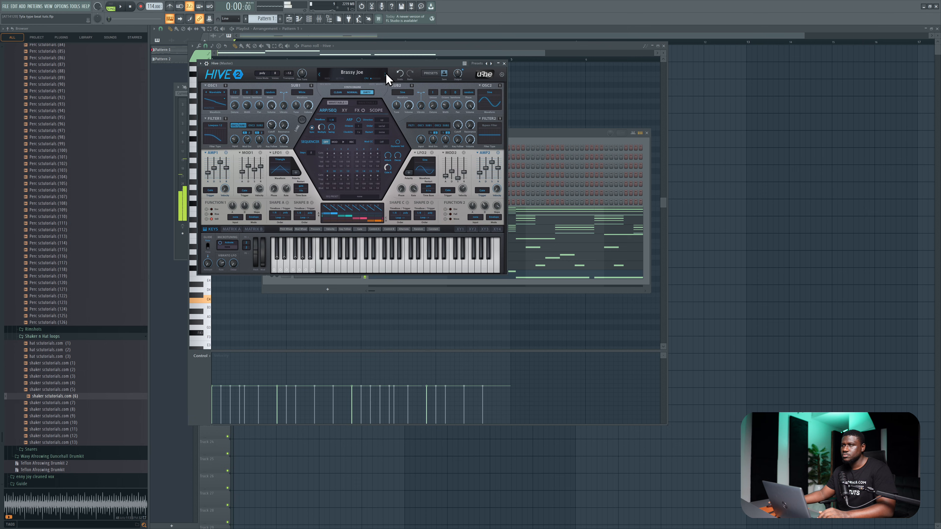
key(space)
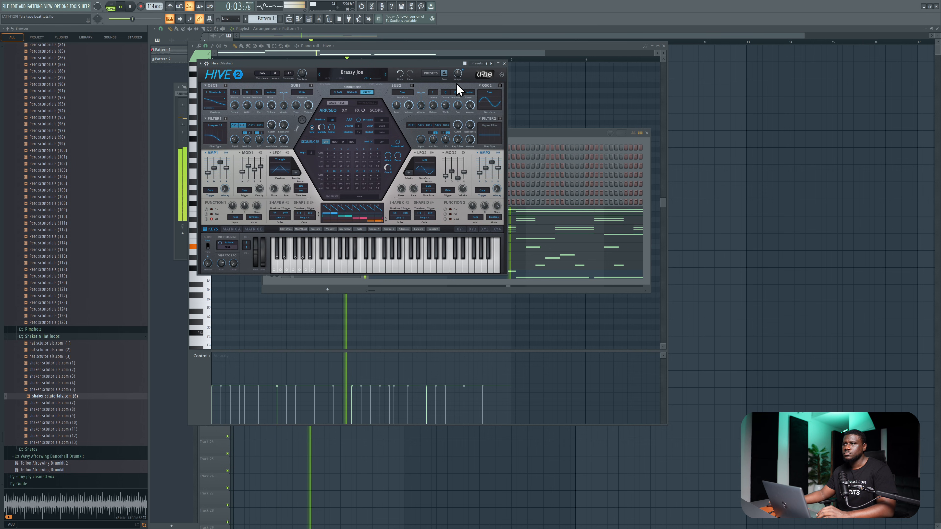
click(504, 64)
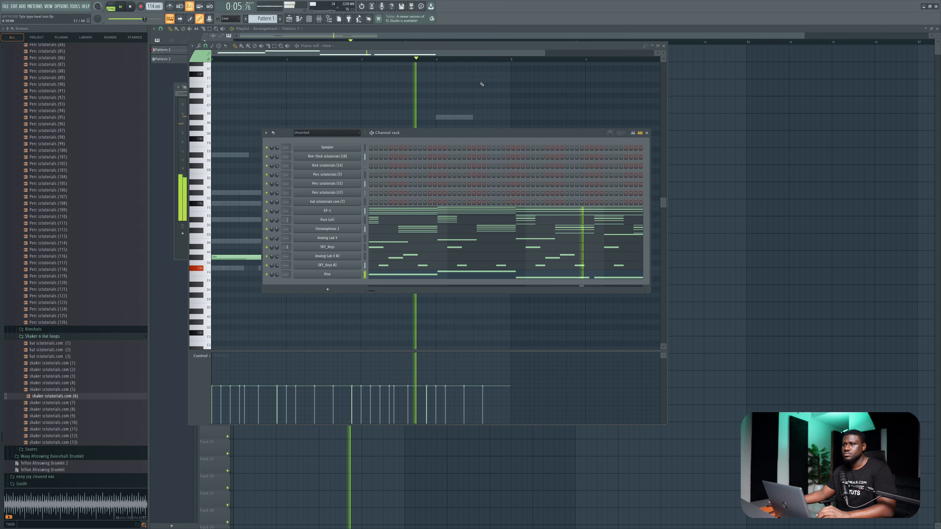
Add a Fruity DX10 channel, load the Log Drum preset and audition it with the beat.
key(space)
click(327, 290)
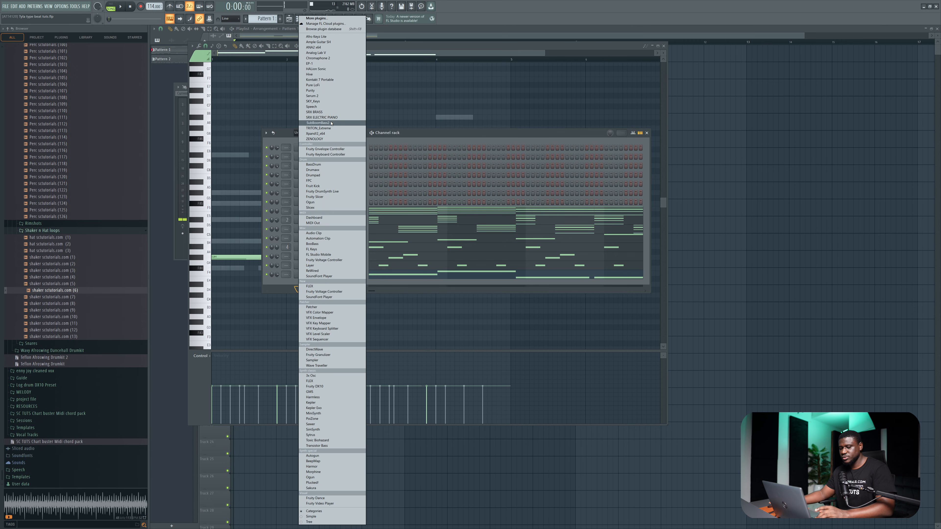
click(329, 386)
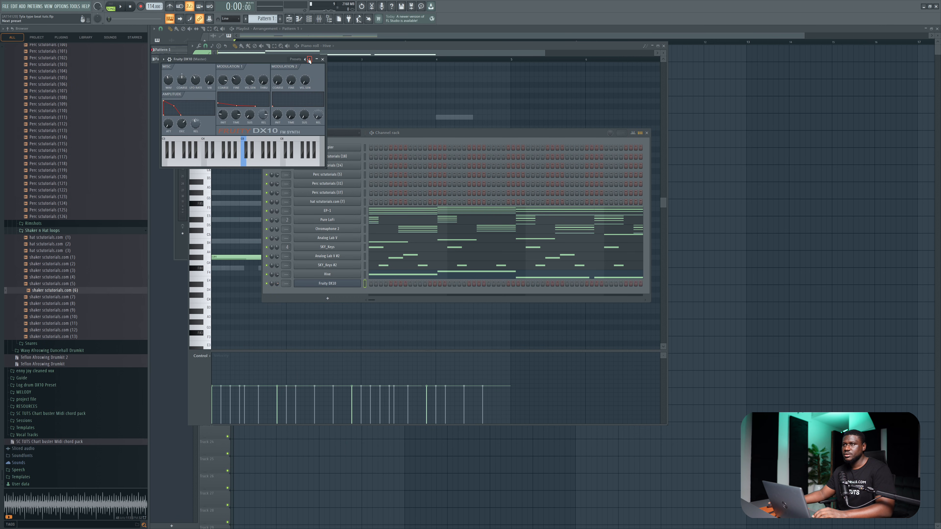
click(309, 59)
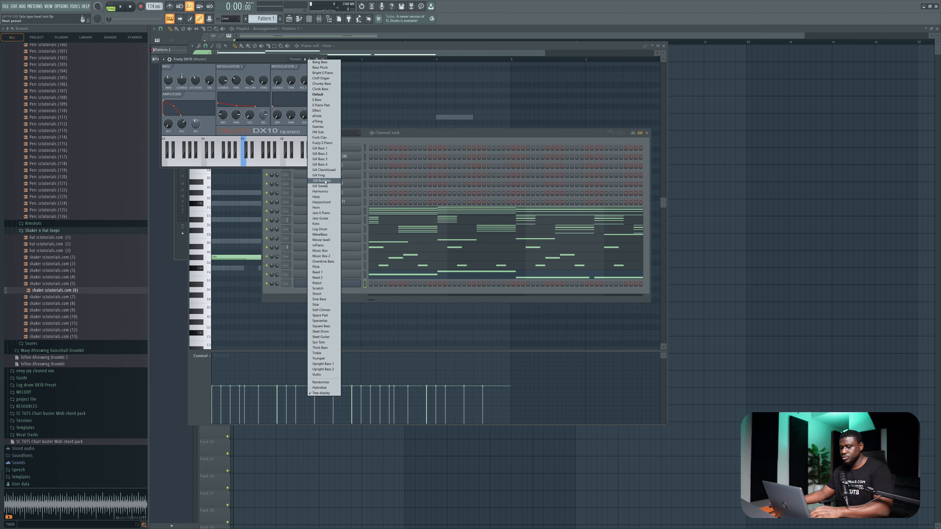
click(320, 229)
key(space)
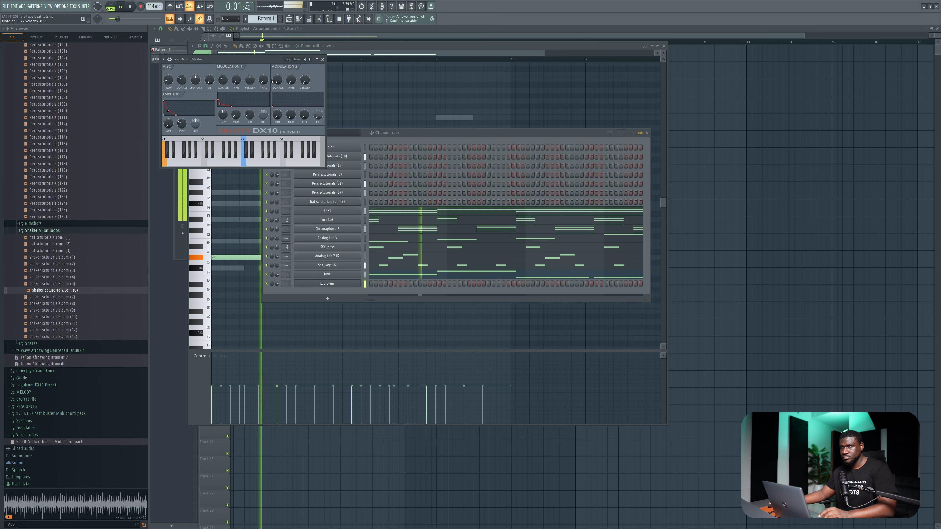
key(space)
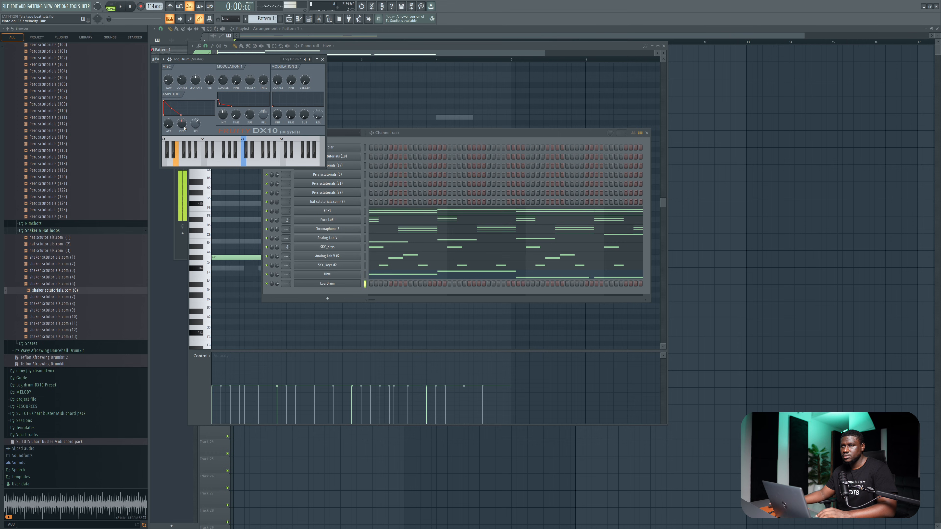
Draw three short Log Drum notes near the end of bar 1, following the lowest chord notes, and raise their velocity.
right_click(325, 286)
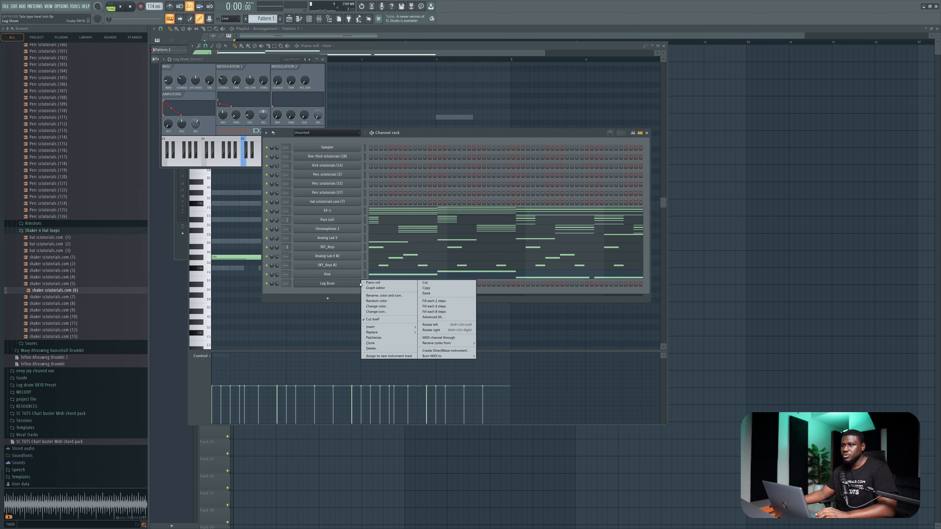
click(385, 284)
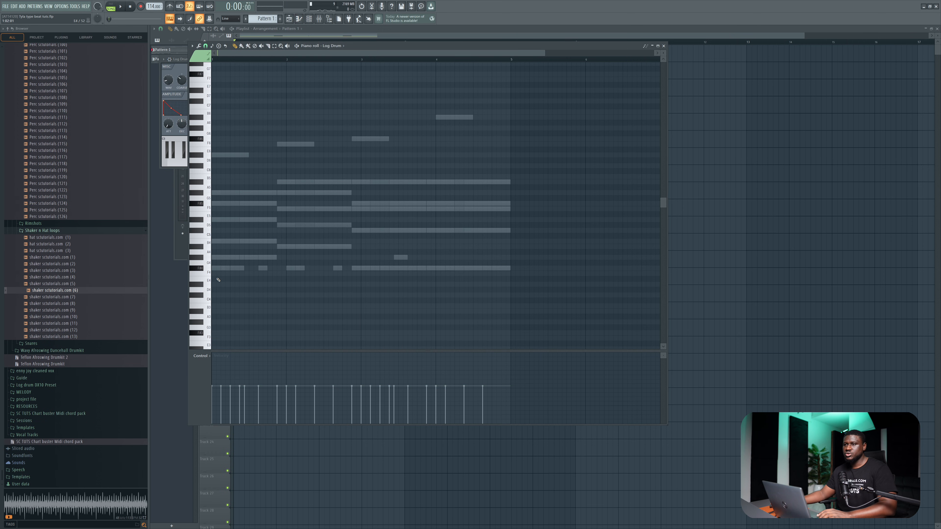
scroll(273, 257, up, 3)
click(281, 258)
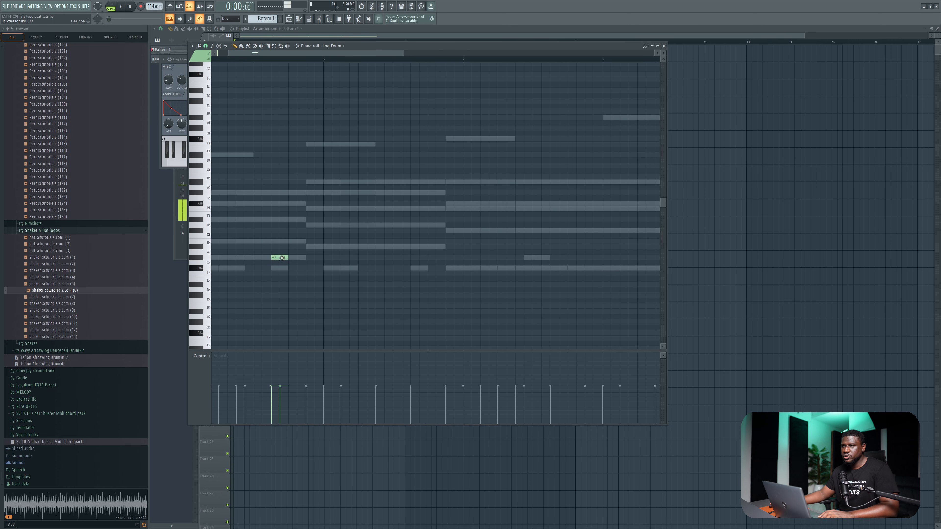
click(290, 257)
key(space)
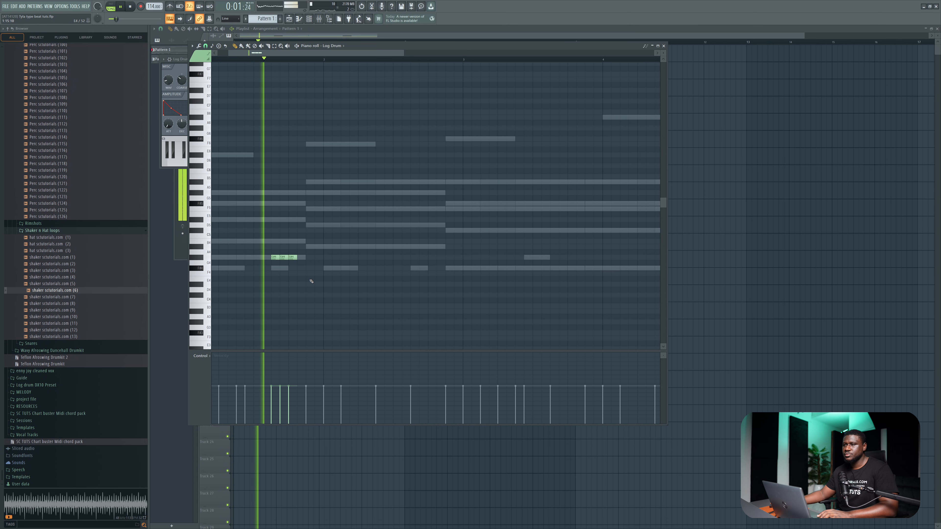
right_click(283, 258)
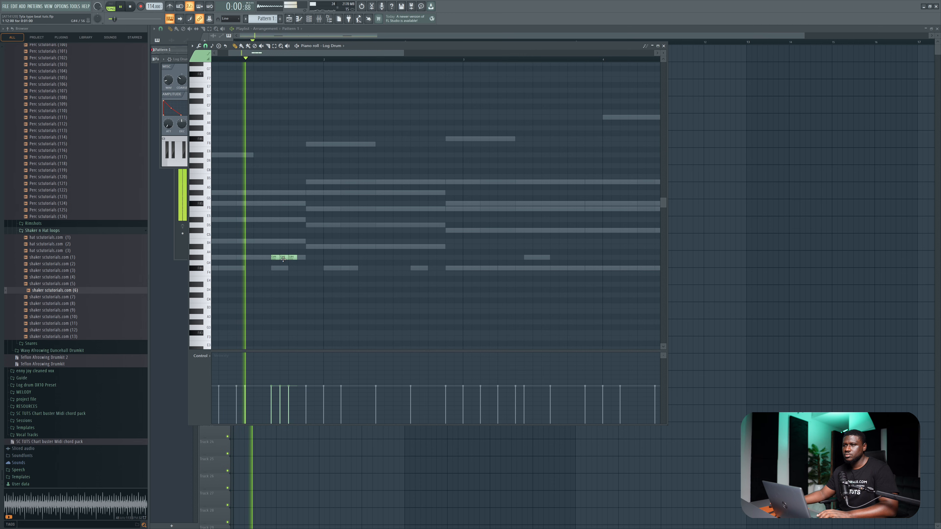
click(310, 247)
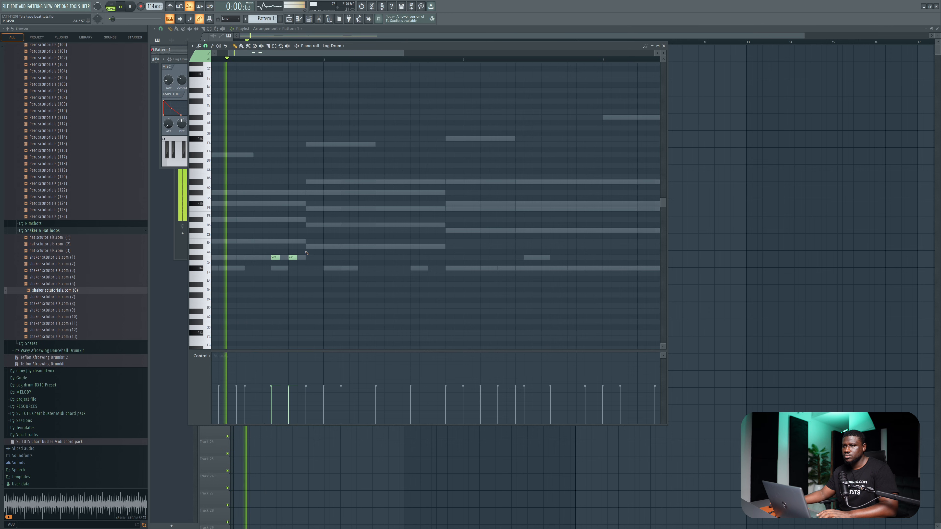
key(space)
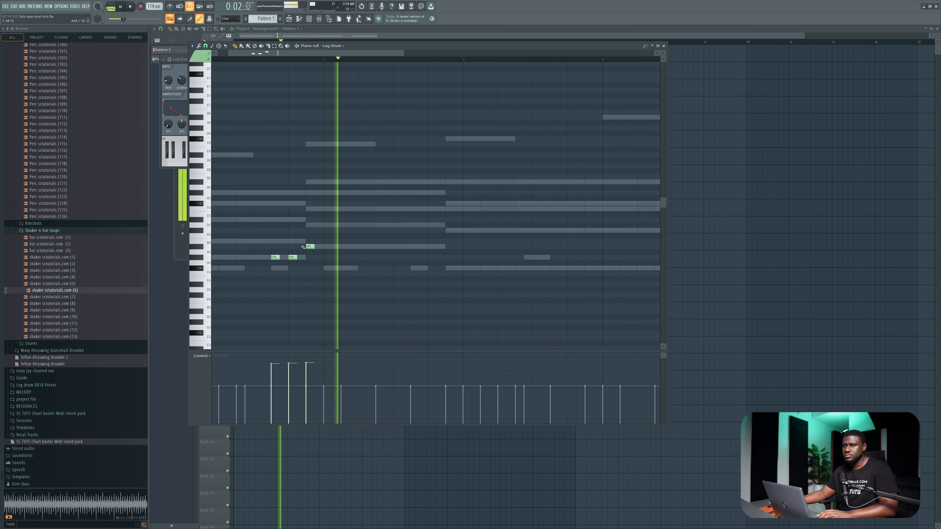
Extend the Log Drum pattern through bars 2 and 3 with short notes on the lowest chord notes, ending in a run of four.
key(space)
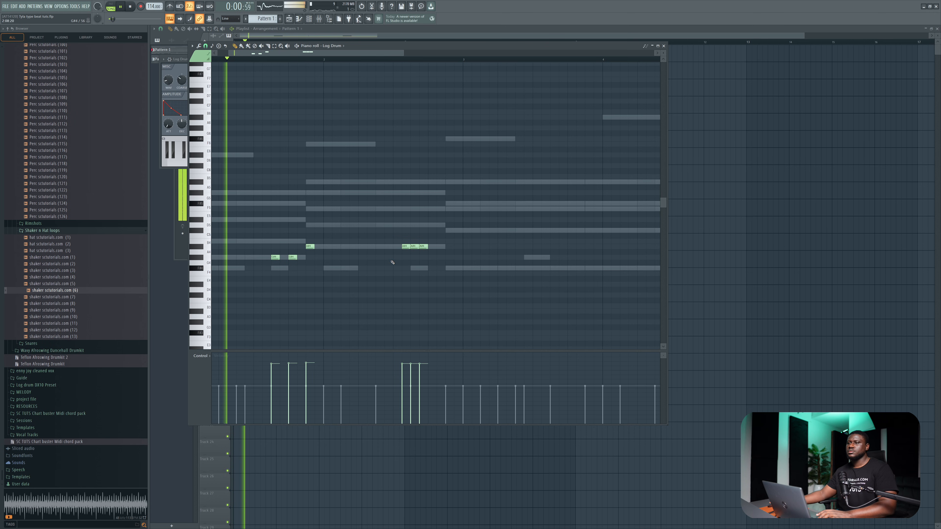
scroll(389, 262, down, 3)
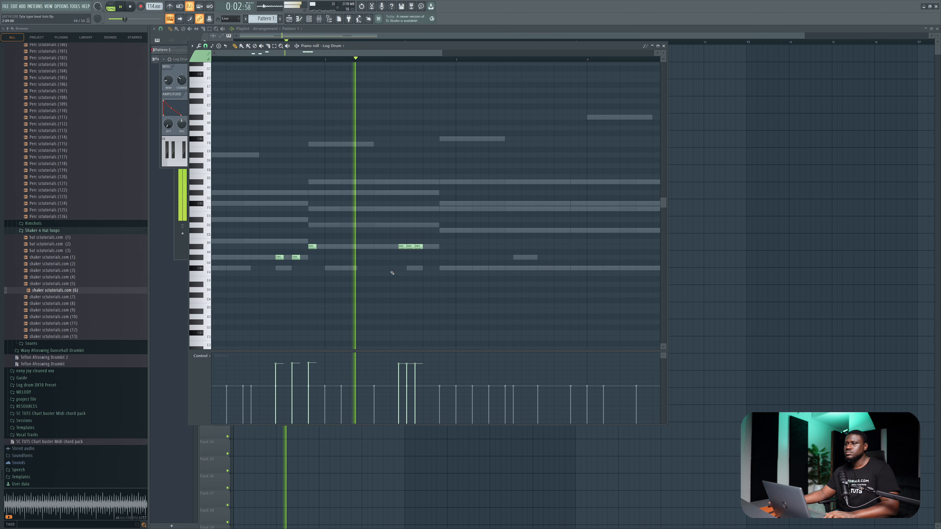
key(space)
key(space)
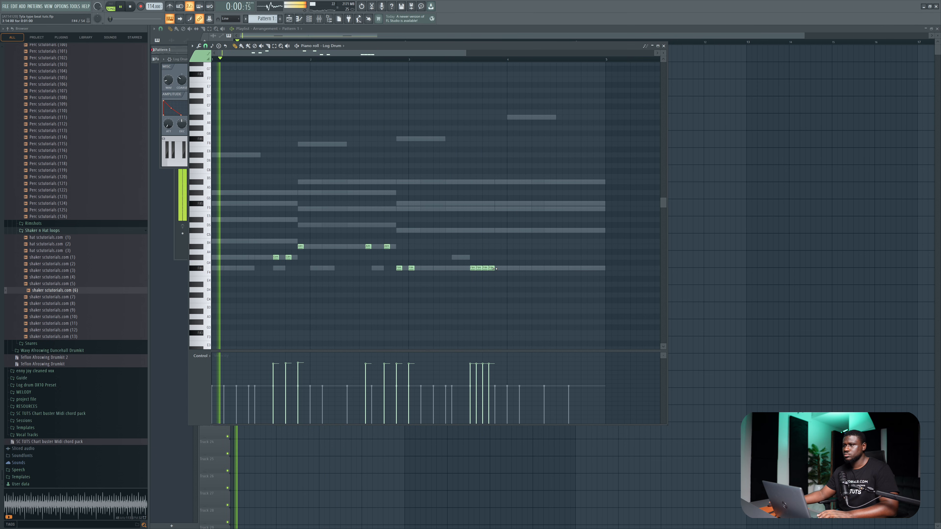
key(space)
Lower the Log Drum notes one octave and fill out the pattern with a note opening bar 1 and three longer notes in bar 4.
key(ctrl+Down)
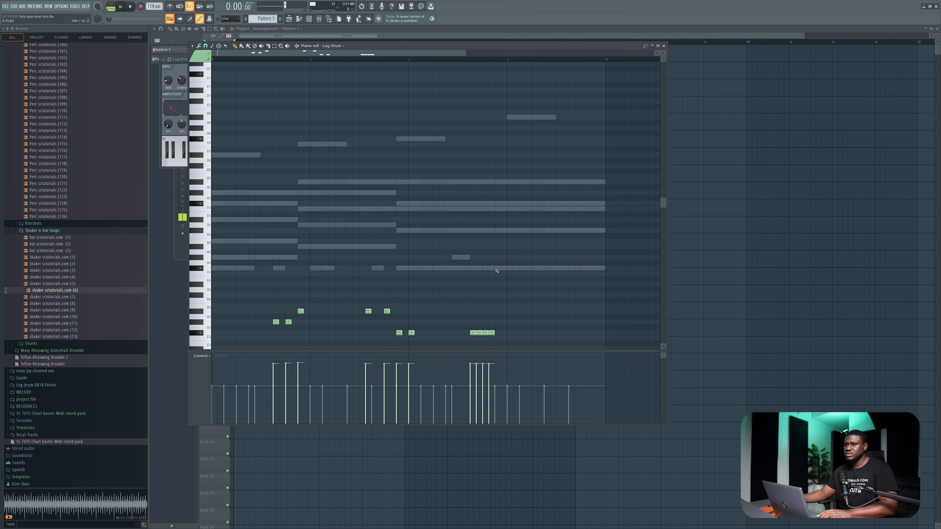
key(space)
scroll(473, 288, down, 3)
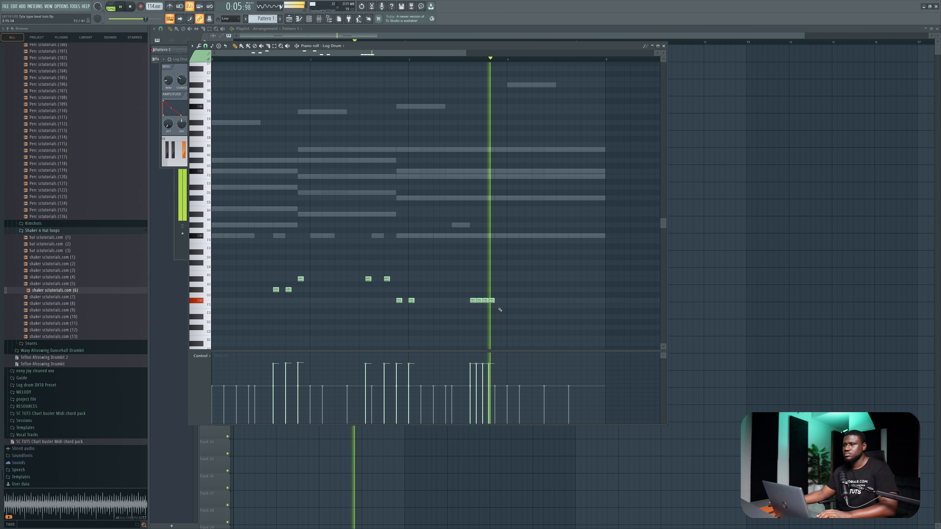
key(space)
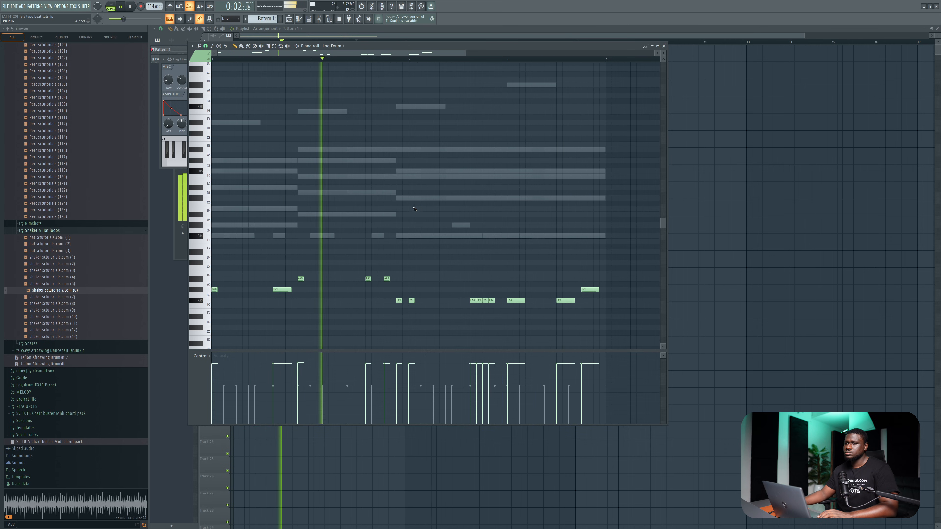
click(663, 45)
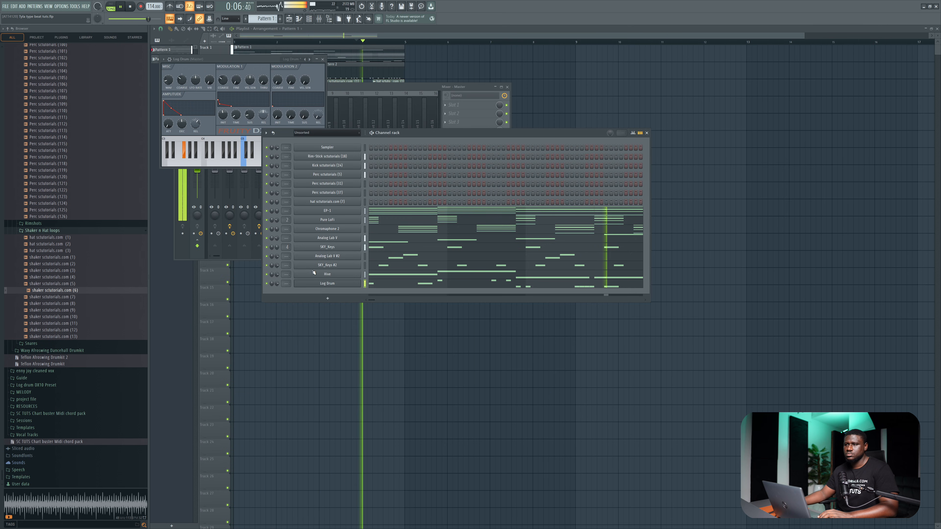
key(space)
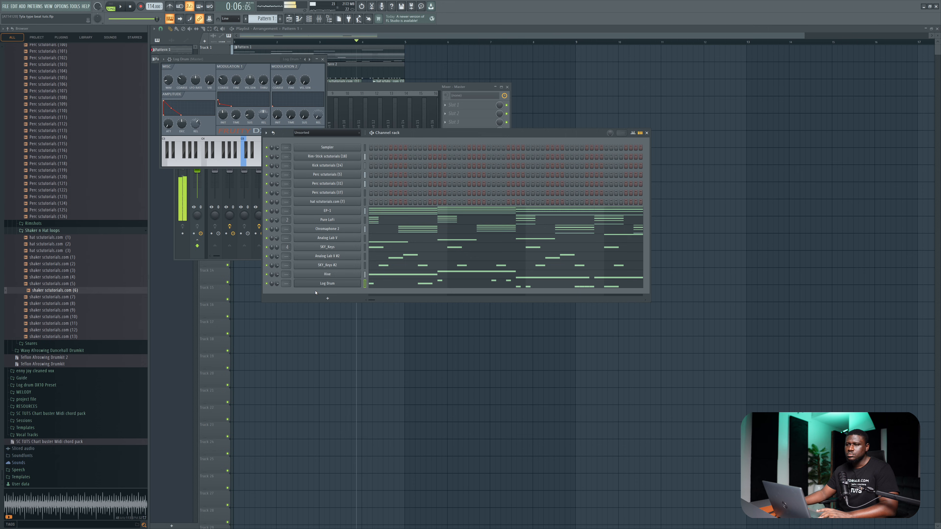
Reopen the Log Drum synth and audition its sound within the full pattern.
click(319, 286)
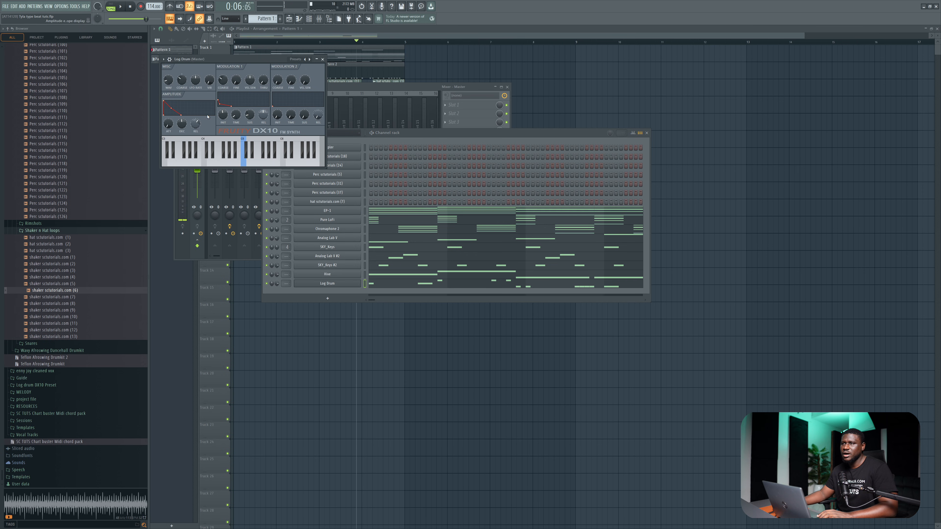
key(space)
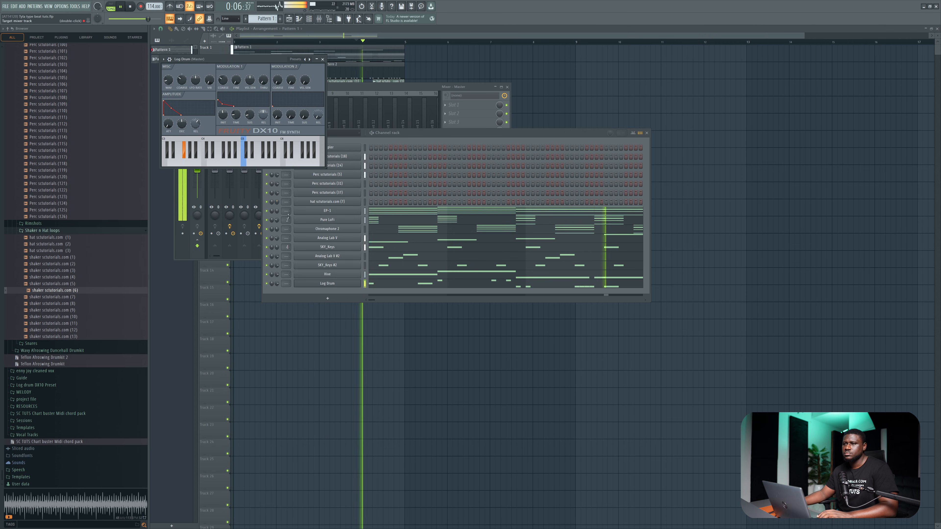
click(277, 287)
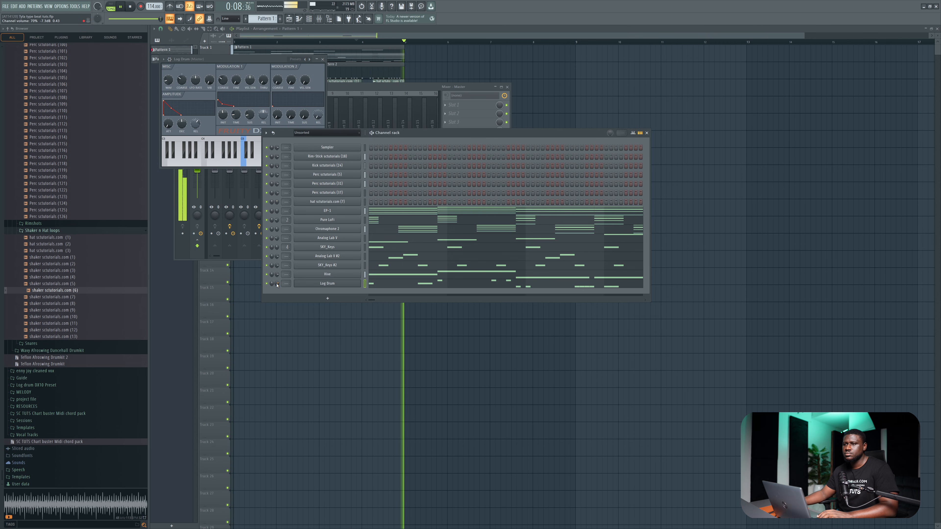
key(space)
Clone the Log Drum channel and load the Log Drum preset in the copy.
right_click(320, 284)
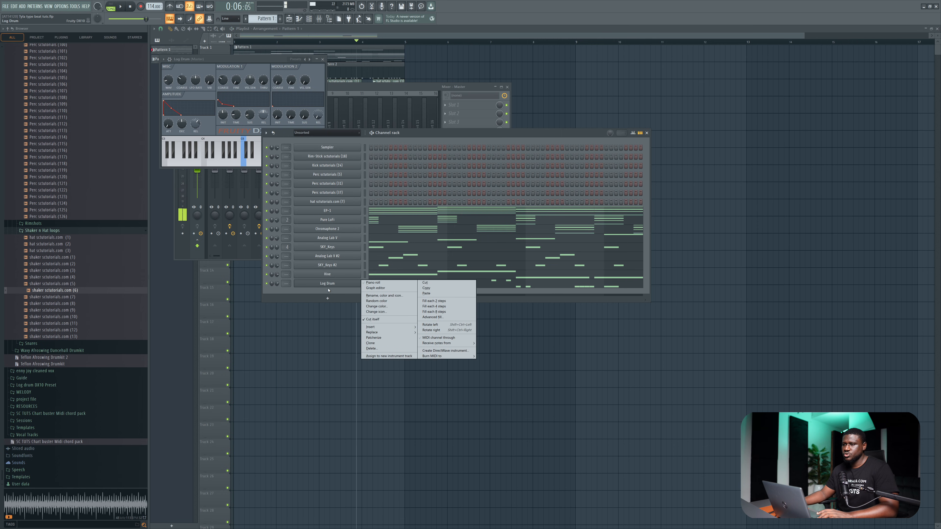
click(370, 343)
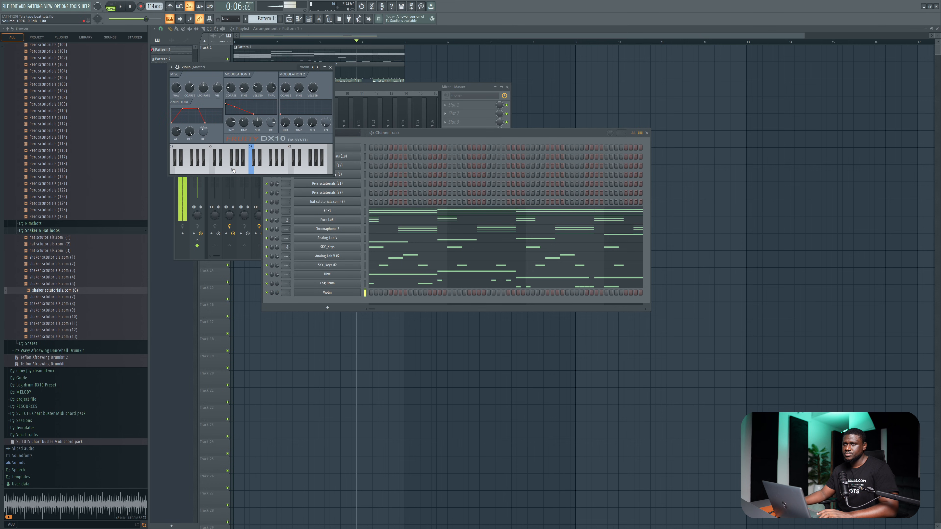
right_click(312, 67)
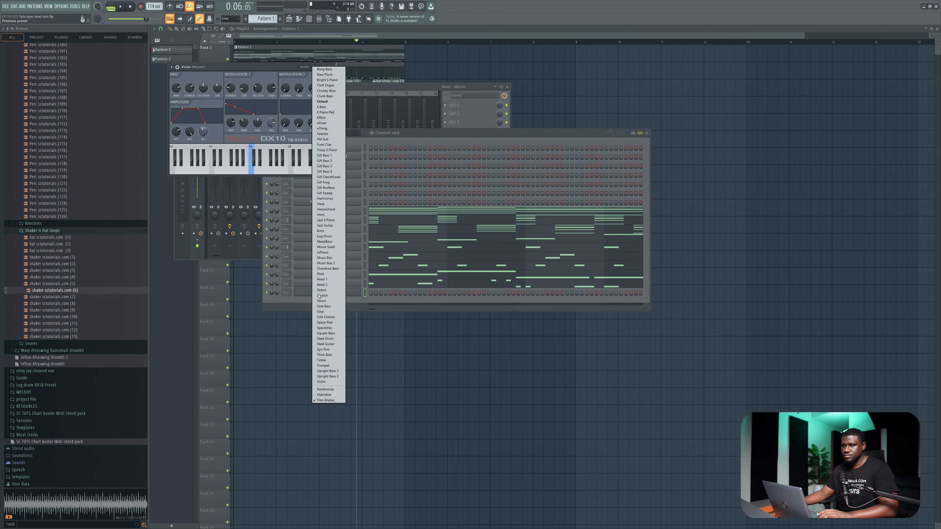
click(324, 237)
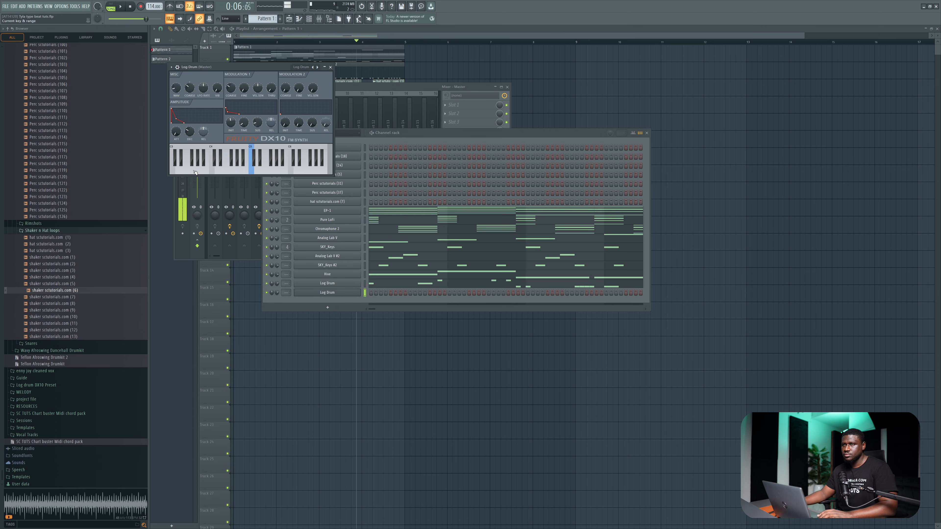
click(331, 66)
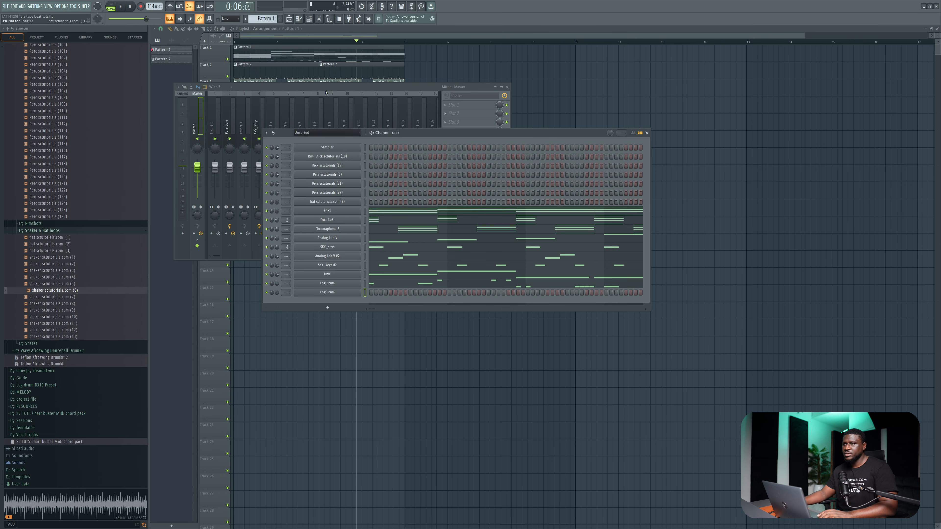
Draw one longer note in bar 1 of the cloned Log Drum's piano roll, raise its velocity and audition it.
right_click(328, 293)
click(372, 292)
key(space)
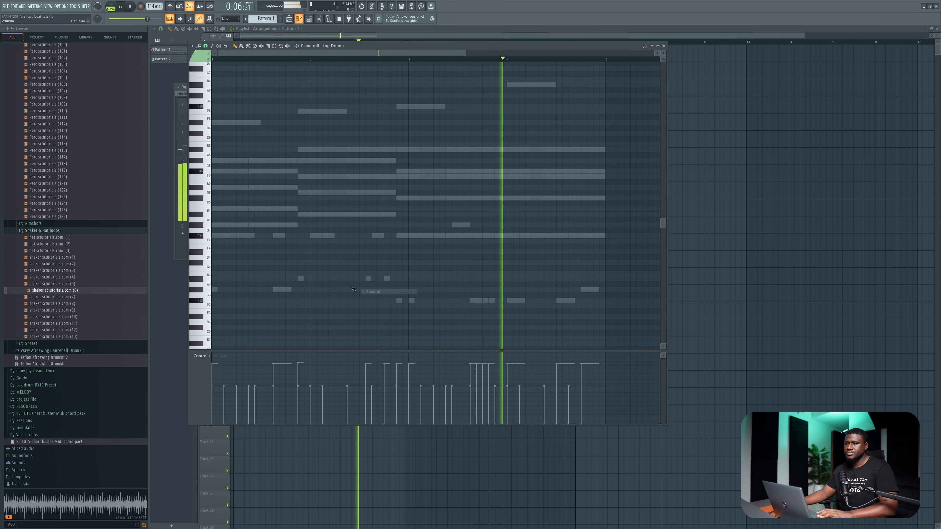
key(space)
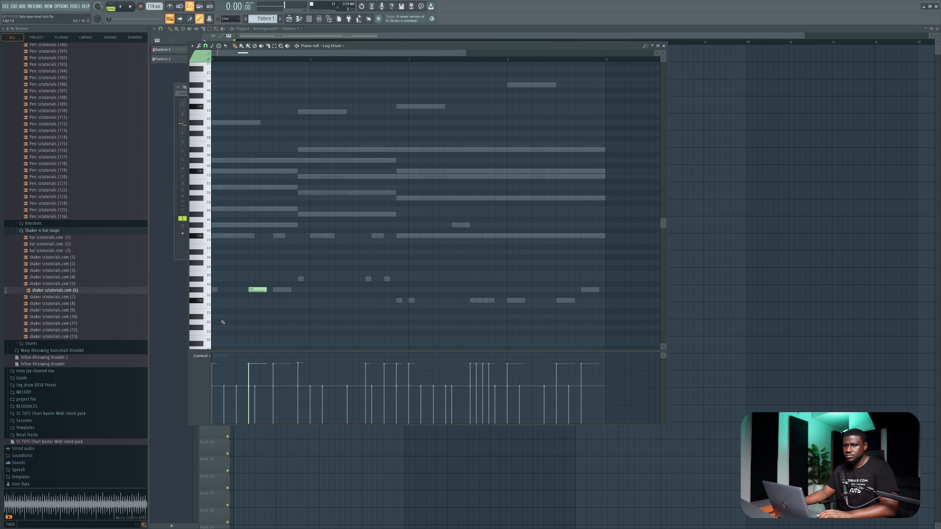
key(space)
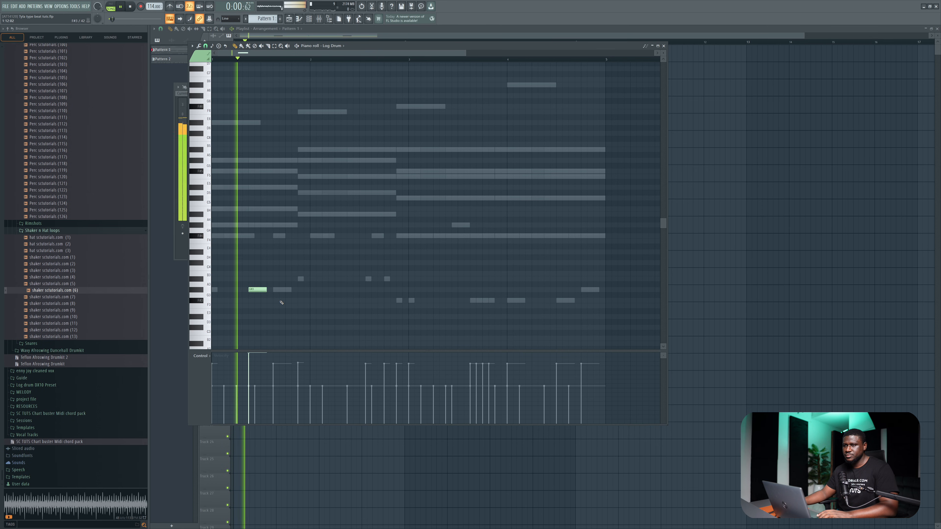
key(space)
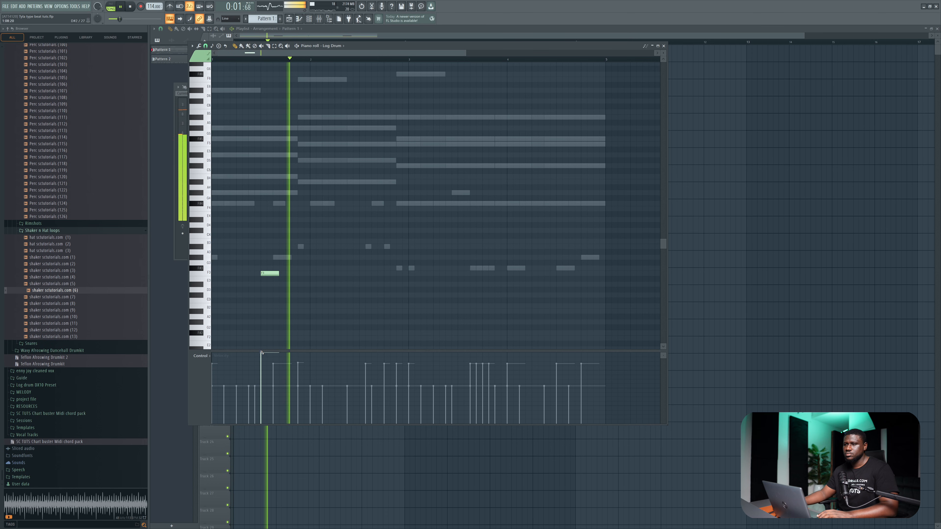
Shift the cloned Log Drum's note later in bar 1 with reduced velocity, and repeat it at the same pitch in bars 2 and 3.
drag(261, 354, 262, 367)
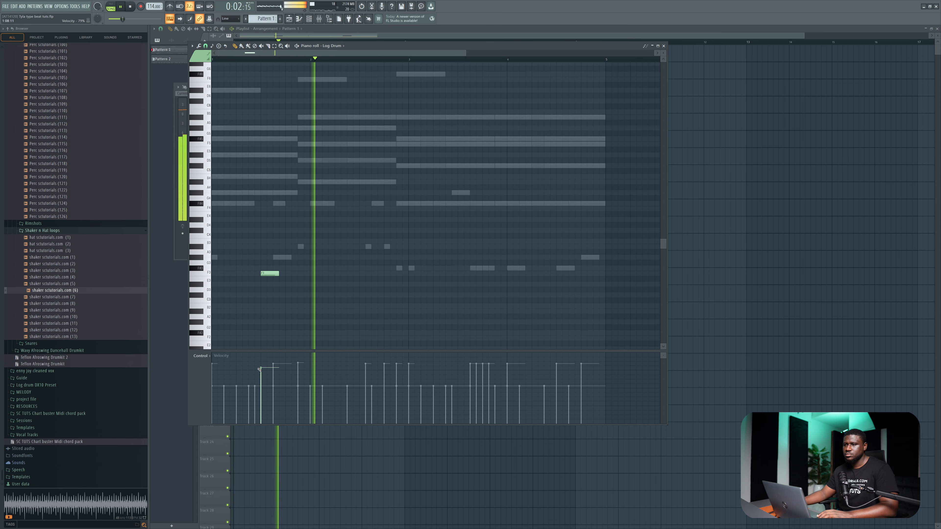
key(space)
key(space)
drag(265, 273, 265, 255)
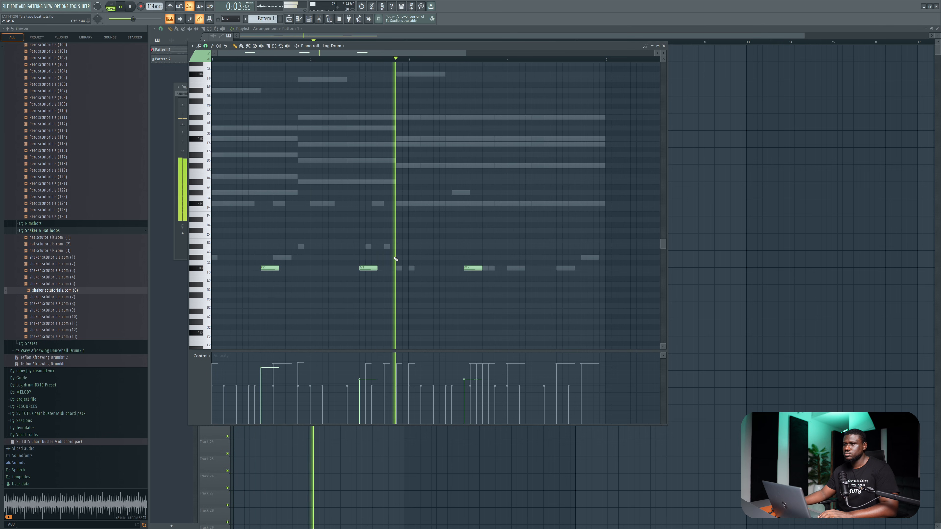
click(664, 46)
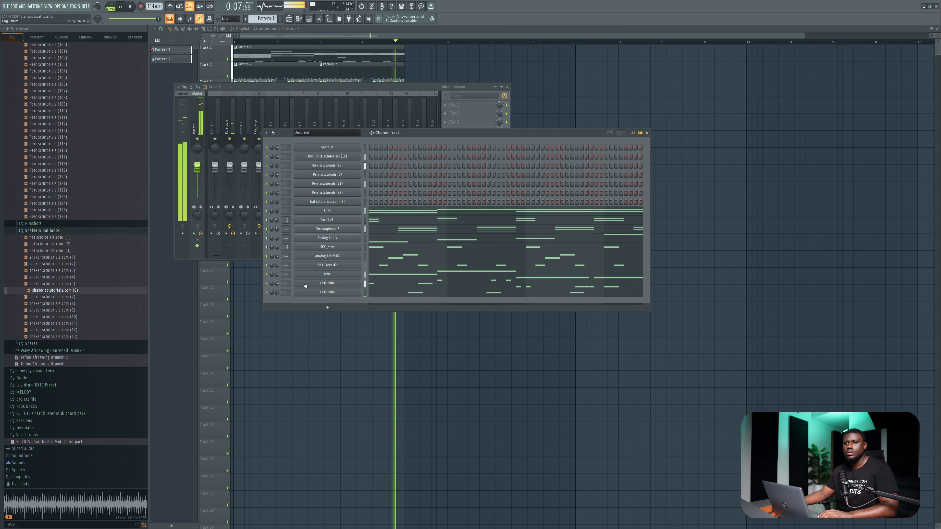
Split Pattern 1 by channel and move all playlist clips far along the timeline.
key(space)
key(F6)
right_click(182, 50)
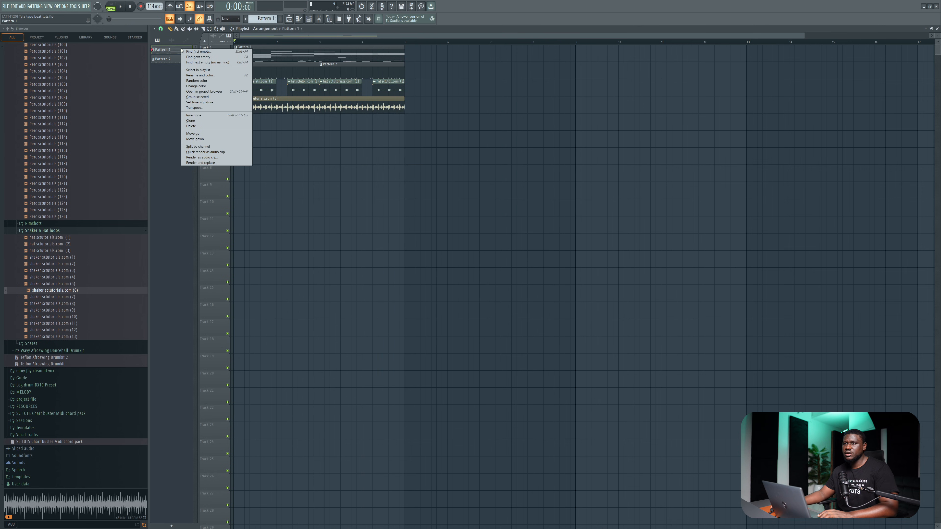
click(195, 146)
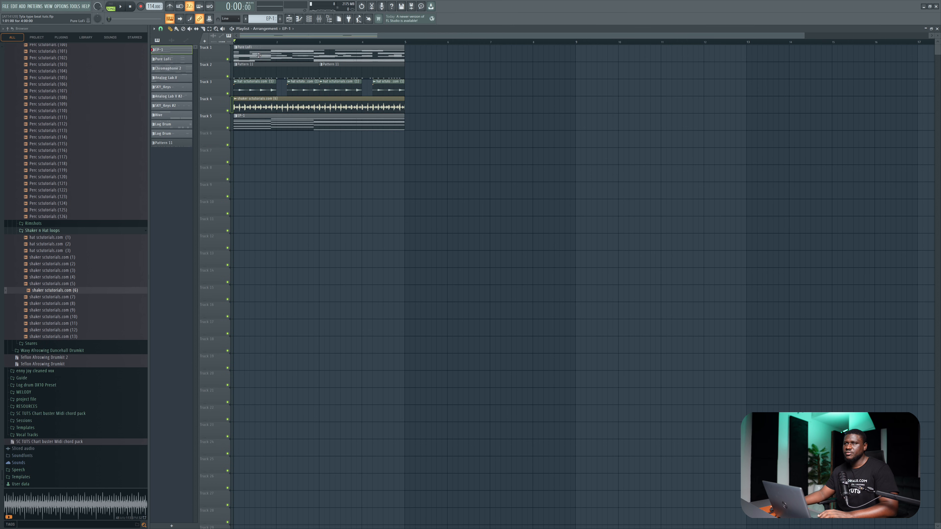
scroll(452, 320, down, 1)
drag(429, 352, 918, 48)
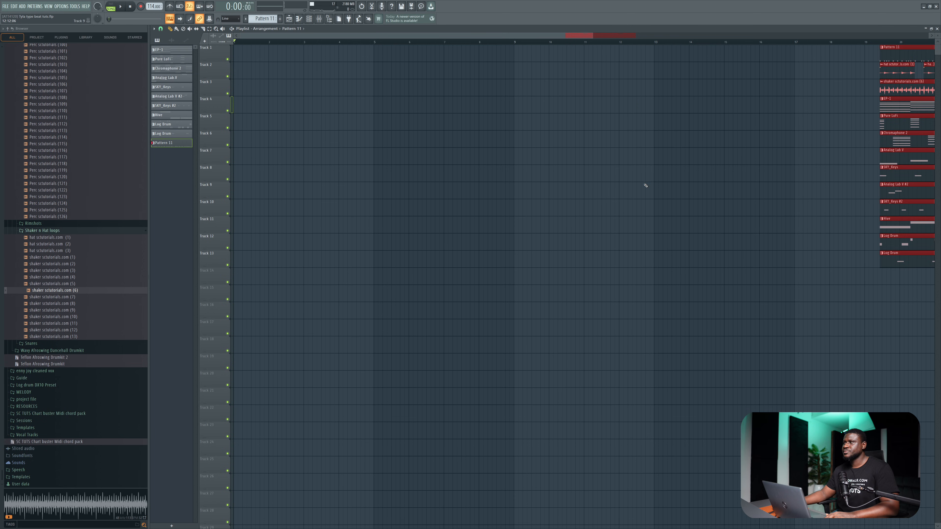
Copy the drum pattern, hat and shaker clips to the start of the timeline and repeat them nine times in a row.
scroll(561, 185, down, 6)
ctrl+click(788, 62)
drag(786, 61, 0, 97)
key(ctrl+b)
key(ctrl+b)
key(ctrl+b)
key(ctrl+b)
key(ctrl+b)
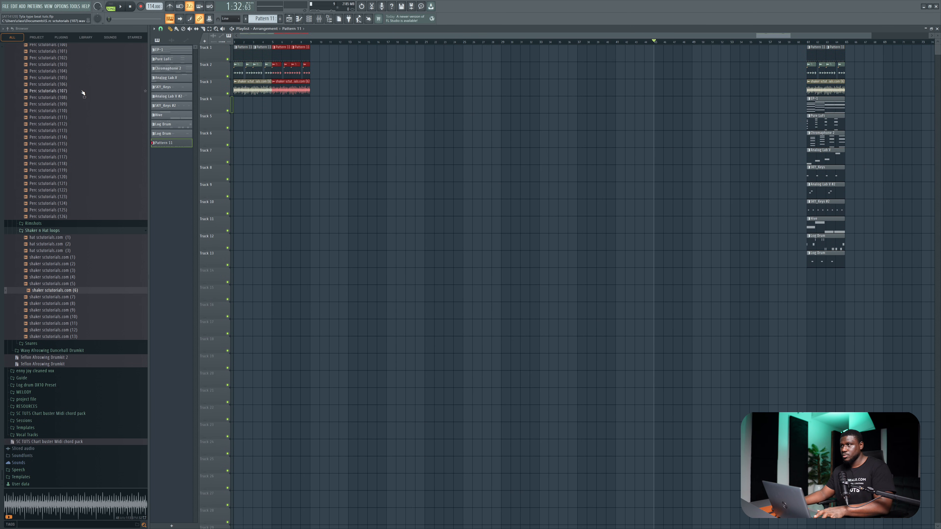
key(ctrl+b)
key(ctrl+b)
key(ctrl+b)
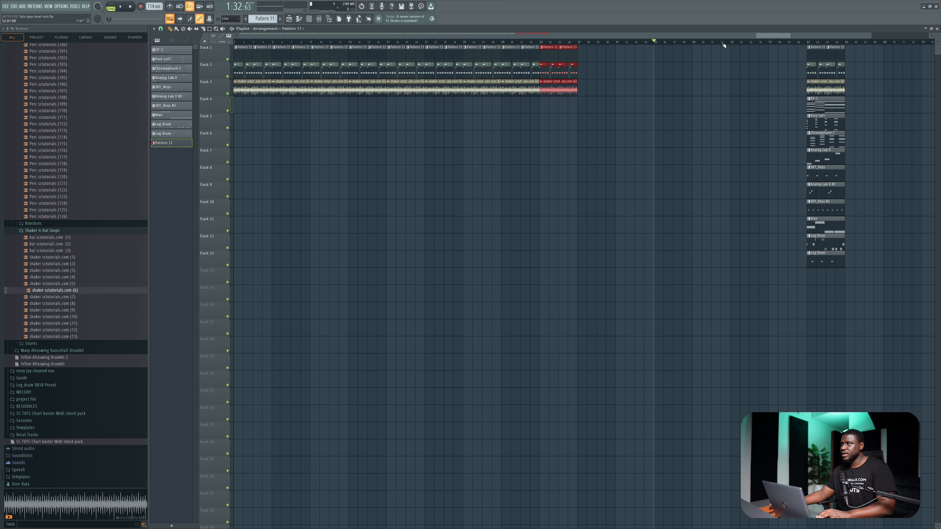
Move the source clip block out to bar 81 and extend the drum, hat and shaker repeats to bar 77.
drag(788, 42, 844, 42)
drag(811, 47, 908, 44)
drag(828, 42, 866, 43)
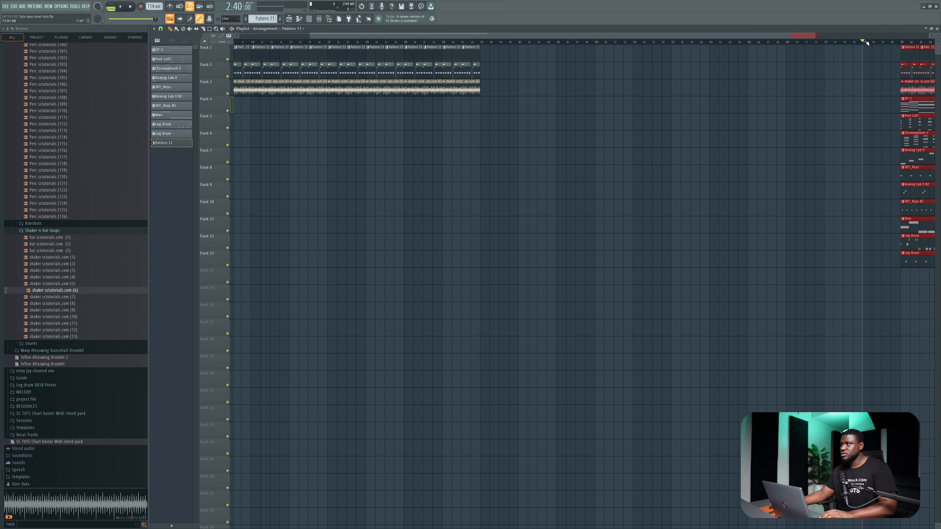
drag(557, 148, 230, 42)
key(ctrl+b)
drag(857, 113, 810, 45)
key(ctrl+b)
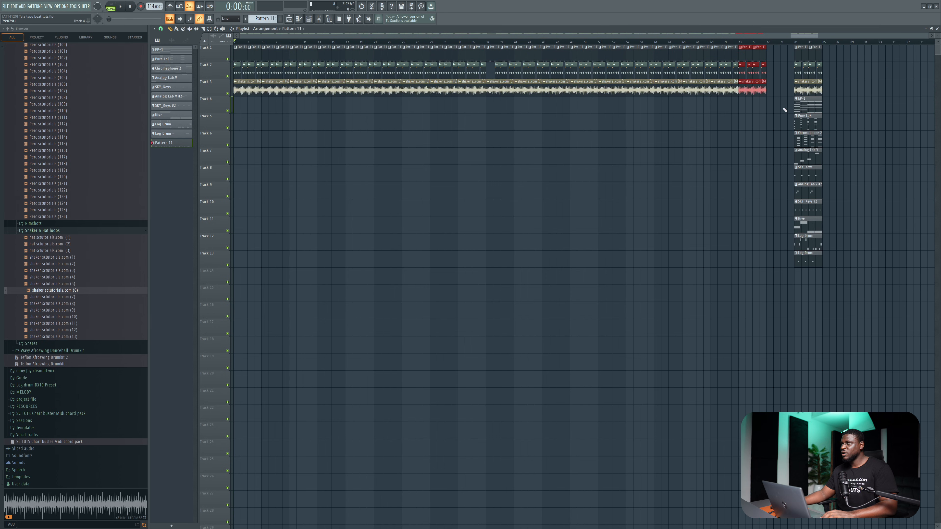
Copy the EP-1 chord clip to bar 1 of Track 4 and repeat it as far as the drum clips extend.
drag(793, 97, 830, 129)
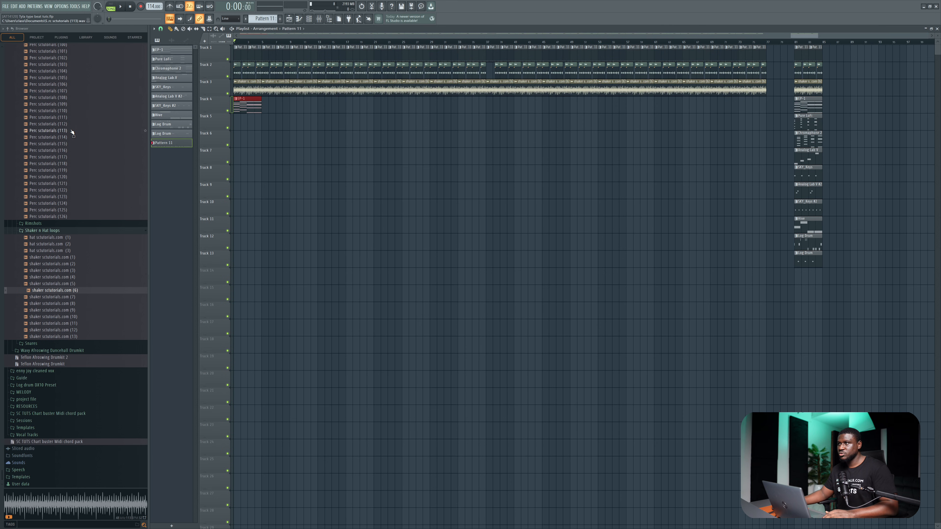
click(252, 109)
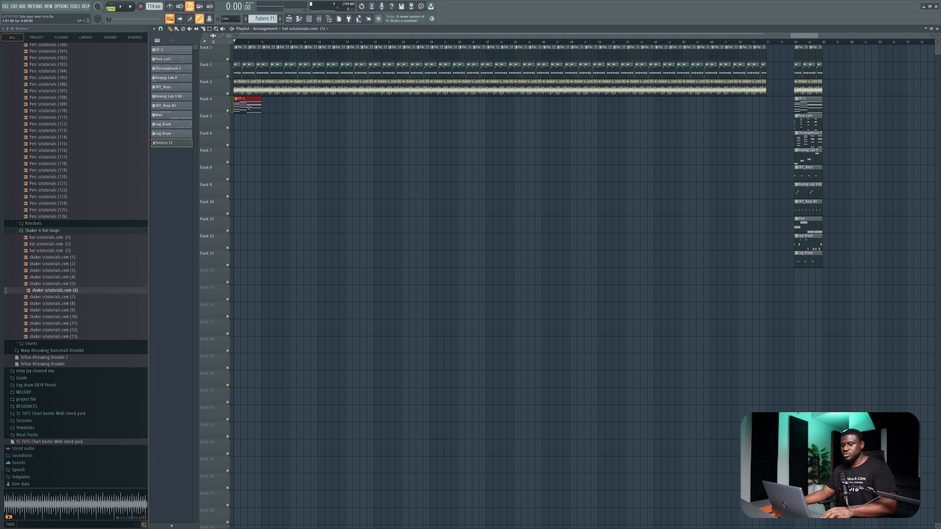
key(ctrl+b)
key(ctrl+b)
key(ctrl+b)
key(ctrl+b)
key(ctrl+b)
key(ctrl+b)
key(ctrl+b)
key(ctrl+b)
key(ctrl+b)
key(ctrl+b)
key(ctrl+b)
key(ctrl+b)
key(ctrl+b)
key(ctrl+b)
key(ctrl+b)
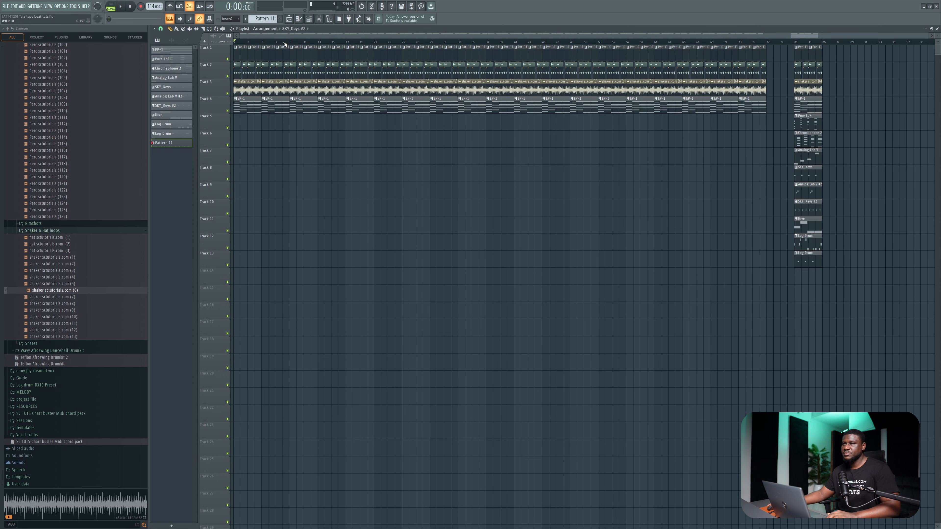
Add time markers named intro, verse 1, pre hook and hook 1 at bars 1, 9, 17 and 25.
drag(283, 44, 212, 43)
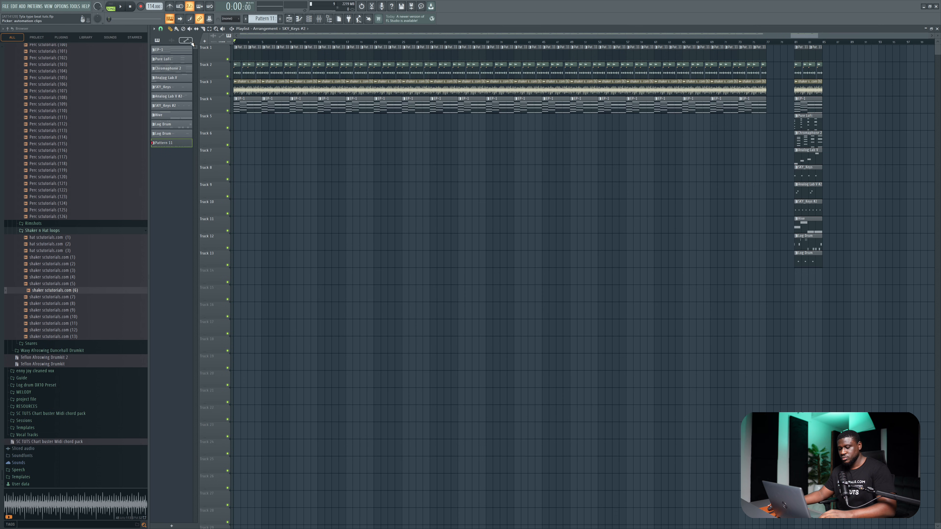
key(alt+t)
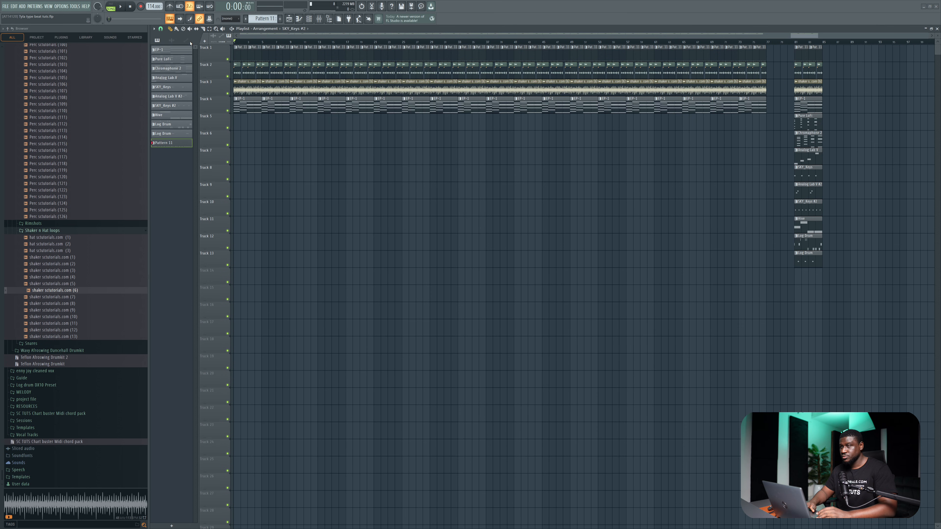
click(291, 44)
key(alt+t)
text(V)
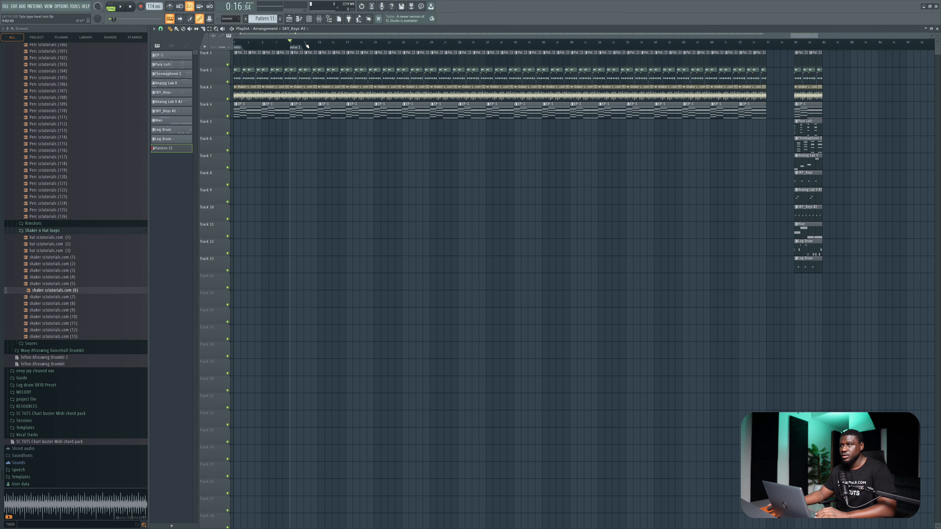
click(347, 42)
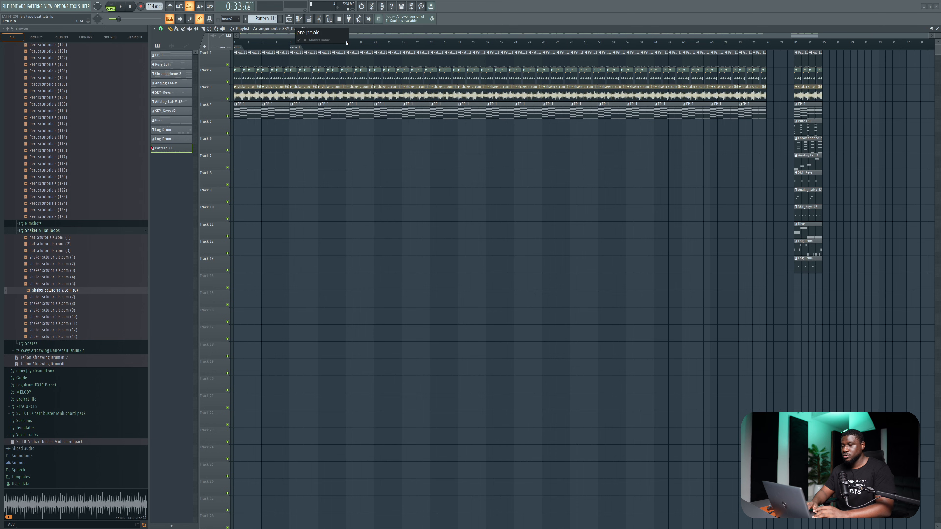
key(Return)
click(400, 42)
key(alt+t)
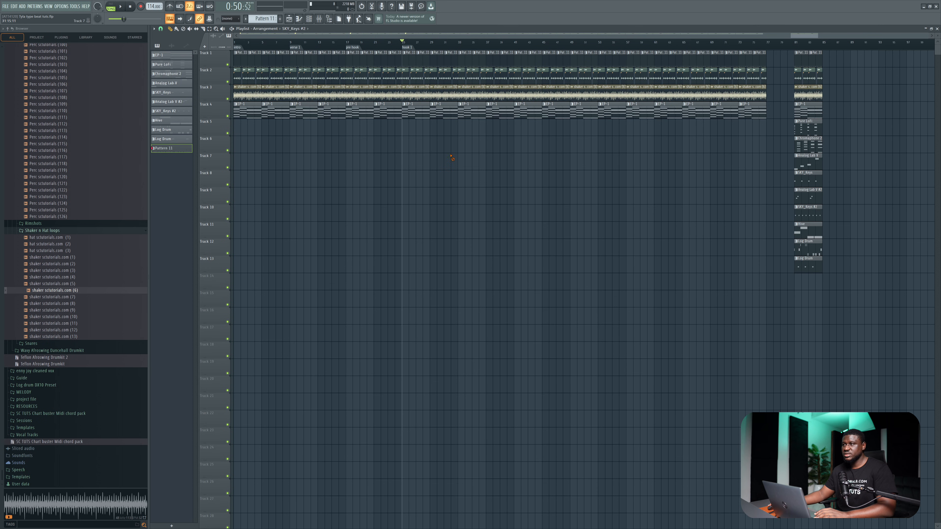
Add time markers verse 2, pre hook 2, hook 2, outro and end at bars 33, 41, 49, 65 and 73.
click(459, 43)
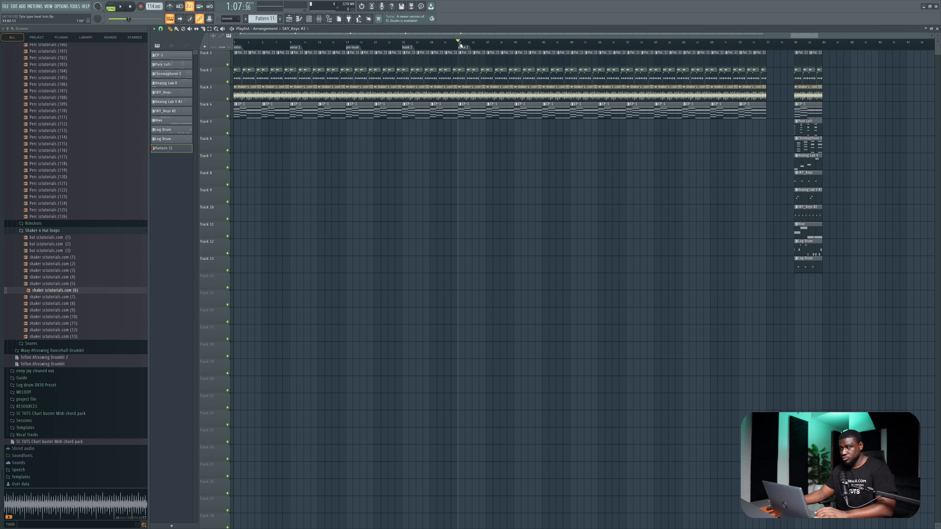
click(518, 44)
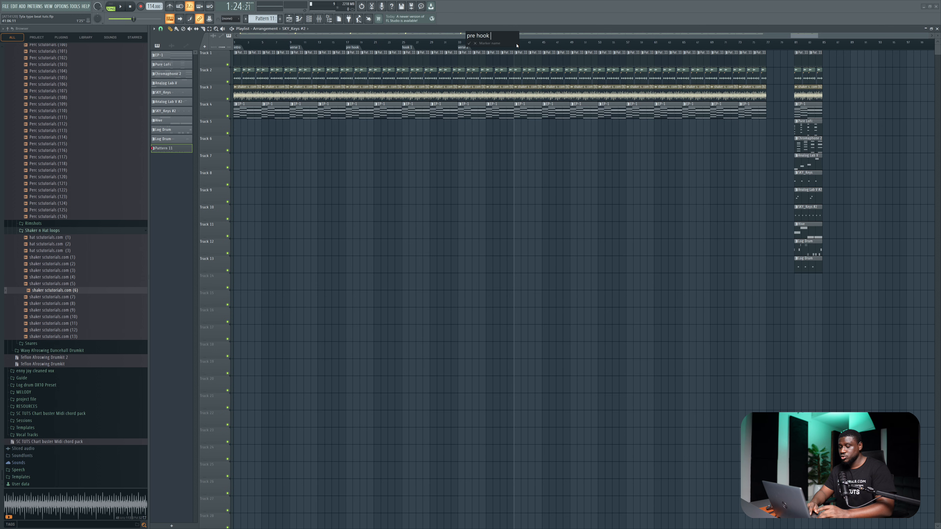
text(2)
key(Return)
click(572, 44)
key(alt+t)
text(hook)
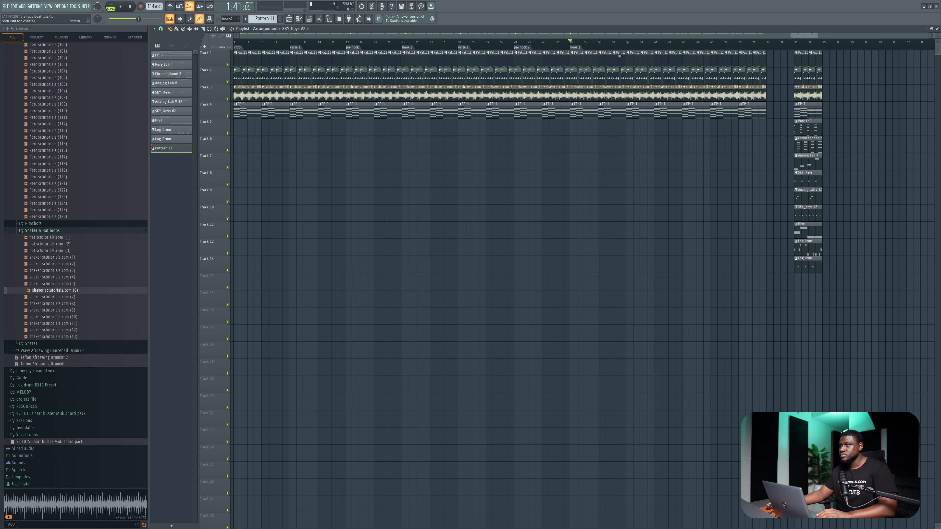
drag(678, 43, 683, 43)
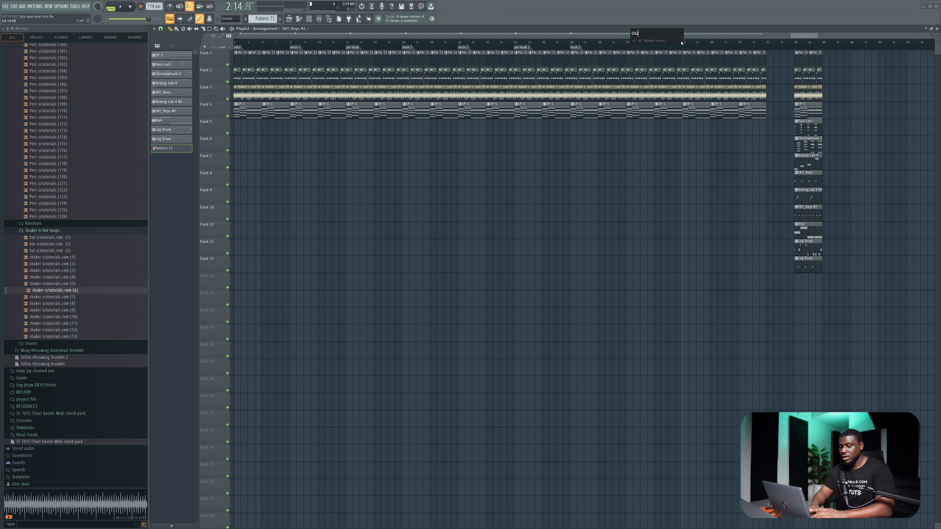
click(738, 42)
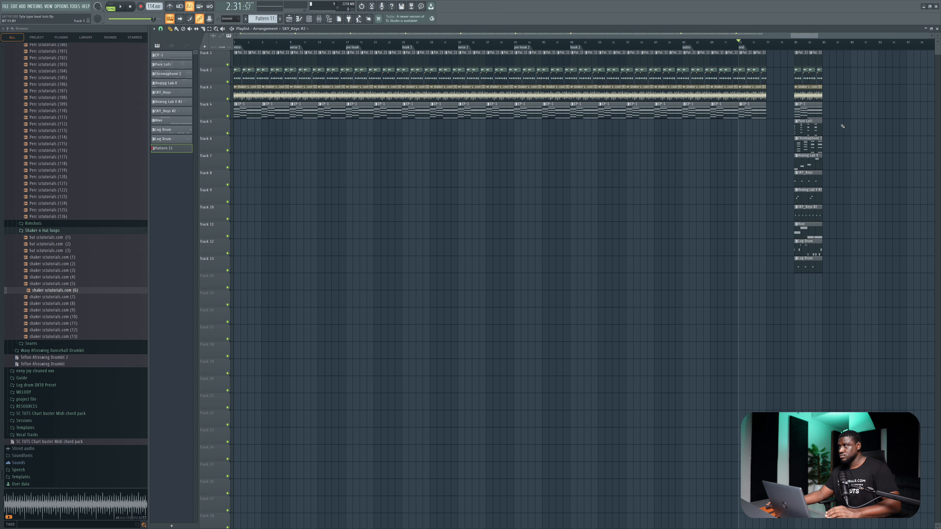
Delete the repeated clips past the end marker and audition the arrangement from the start.
drag(768, 121, 739, 51)
key(Delete)
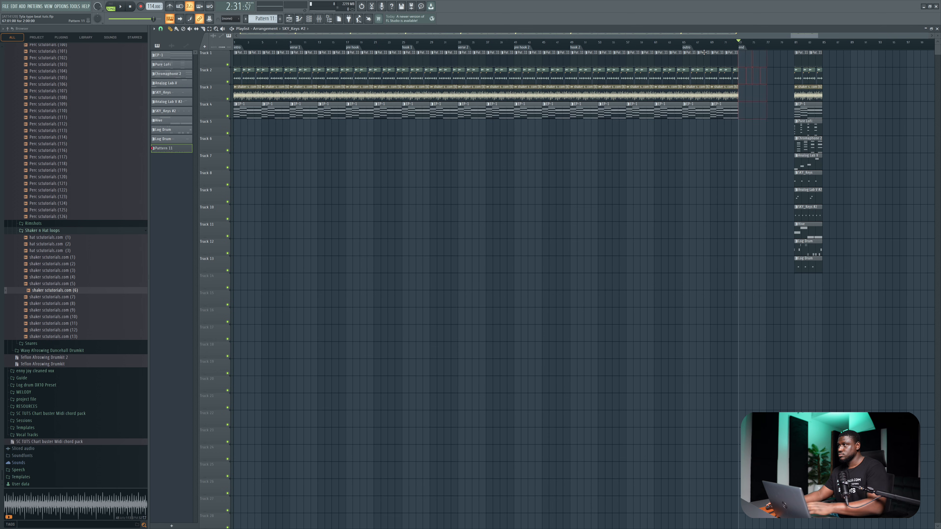
click(240, 41)
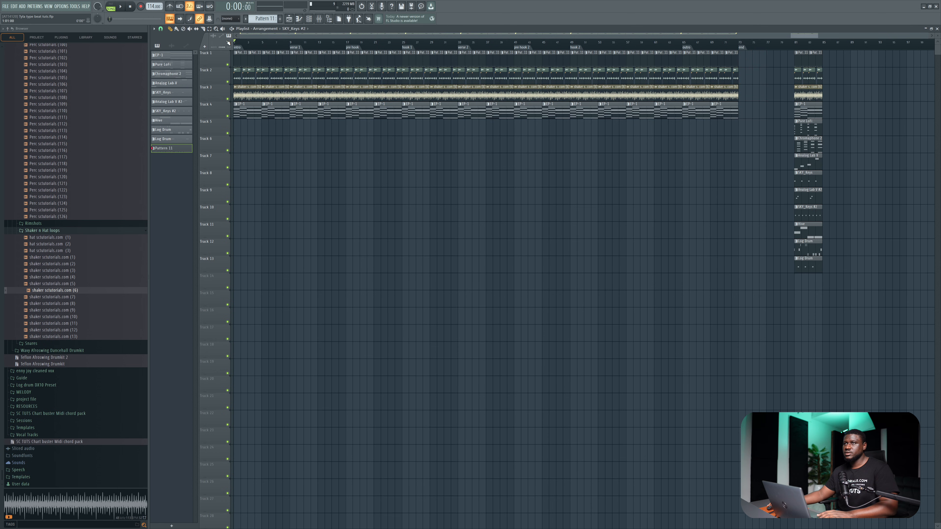
key(space)
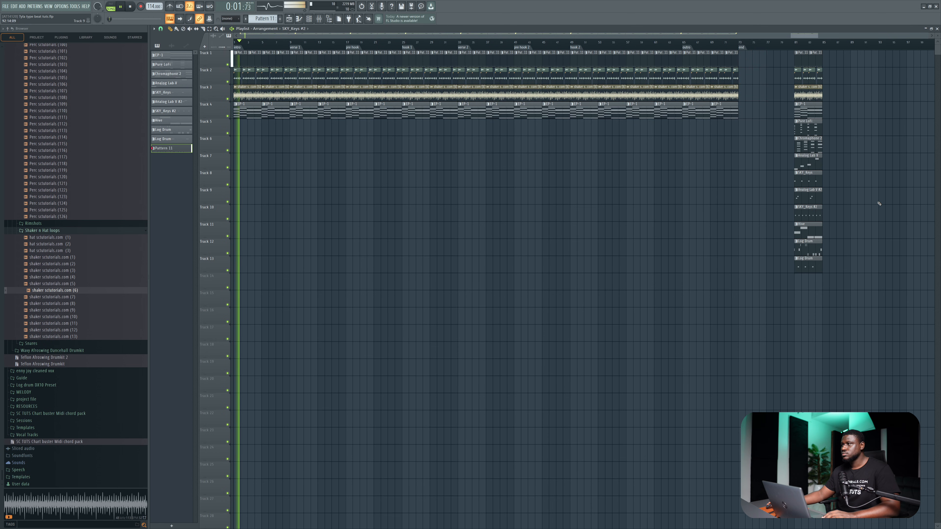
key(space)
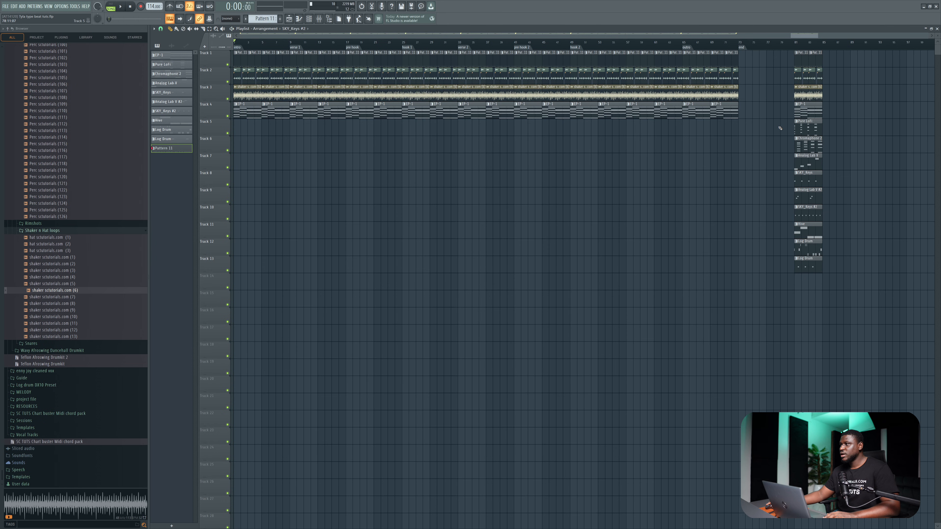
Copy the melodic and log drum clips on Tracks 5 to 13 to hook 2 and repeat them up to the outro.
drag(782, 126, 850, 307)
drag(805, 126, 609, 132)
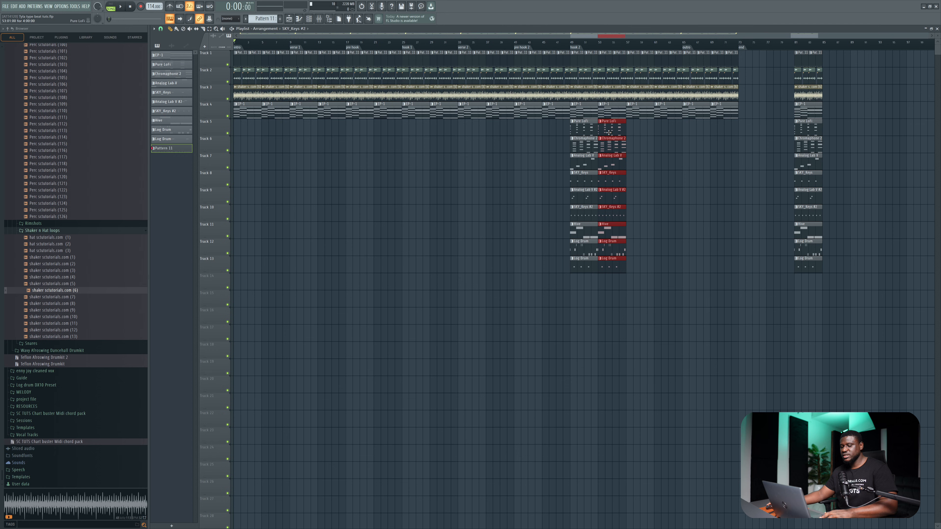
key(ctrl+b)
key(ctrl+b)
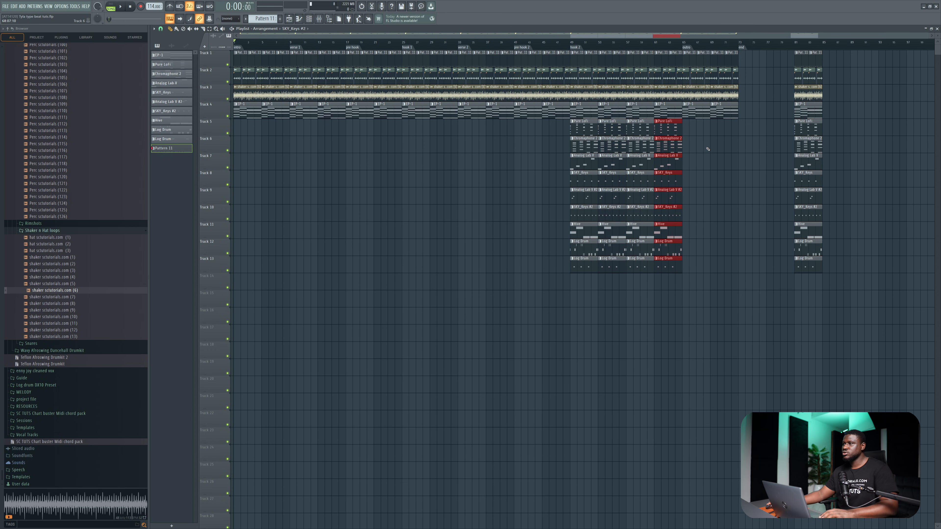
Copy two repeats of the Track 5 to 13 clips from hook 2 to hook 1 and audition that section.
drag(701, 135, 626, 275)
drag(704, 119, 631, 275)
drag(637, 226, 413, 227)
click(403, 42)
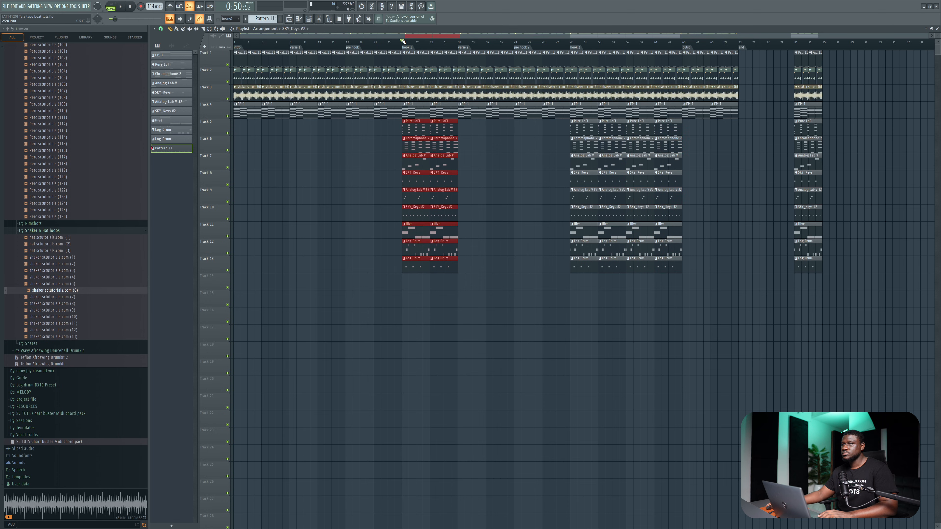
key(space)
right_click(497, 271)
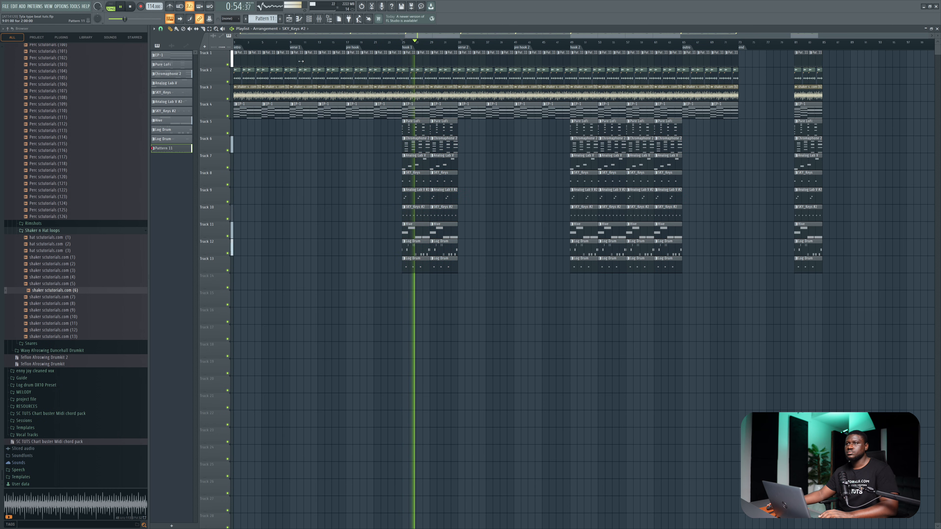
key(space)
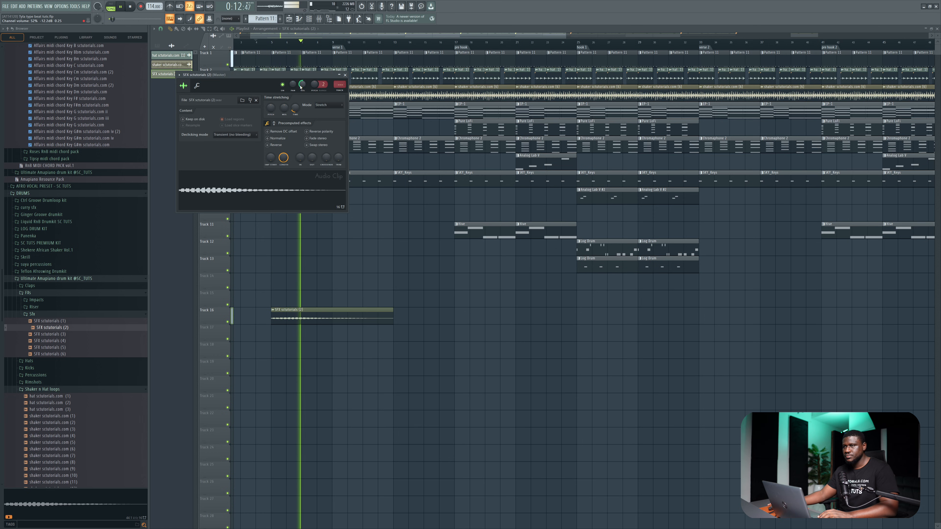
Lower the channel volume of the SFX sctutorials (2) audio clip and stop the playback.
drag(301, 87, 300, 94)
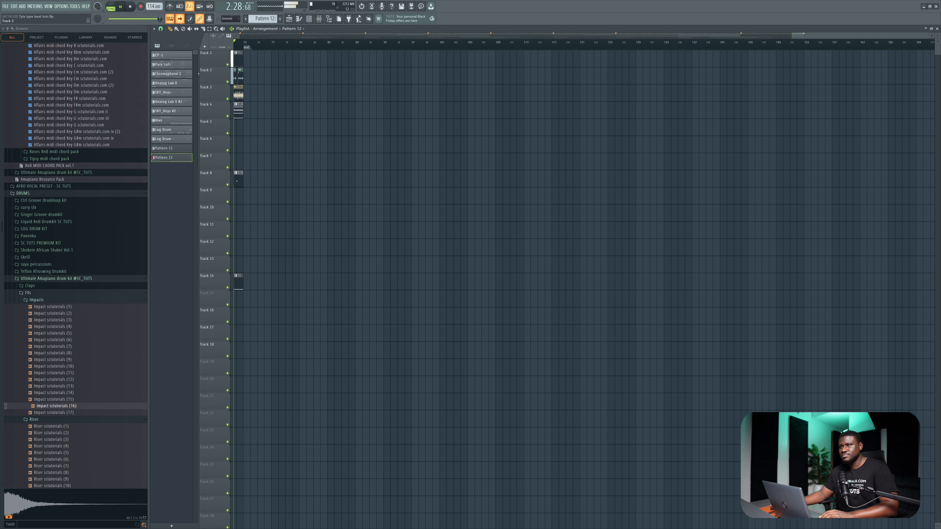
key(space)
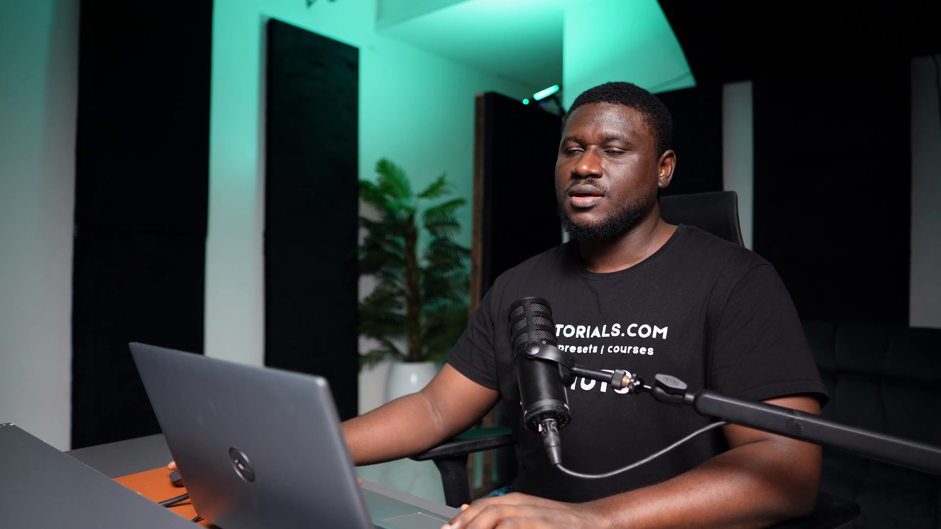